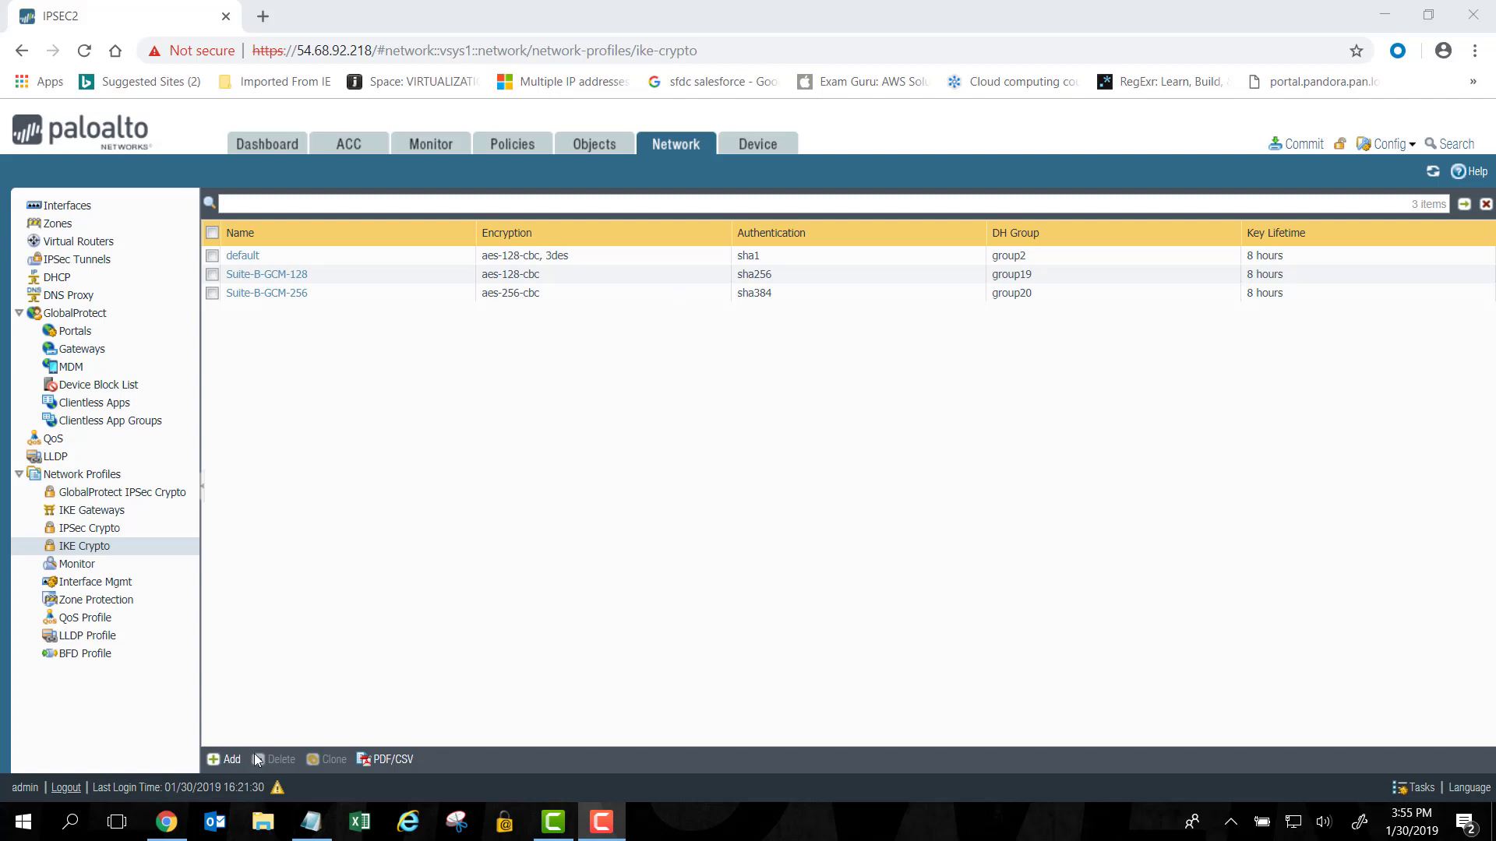
Add DH group2, sha1 authentication and aes-128-cbc encryption entries to a new IKE Crypto profile.
click(226, 759)
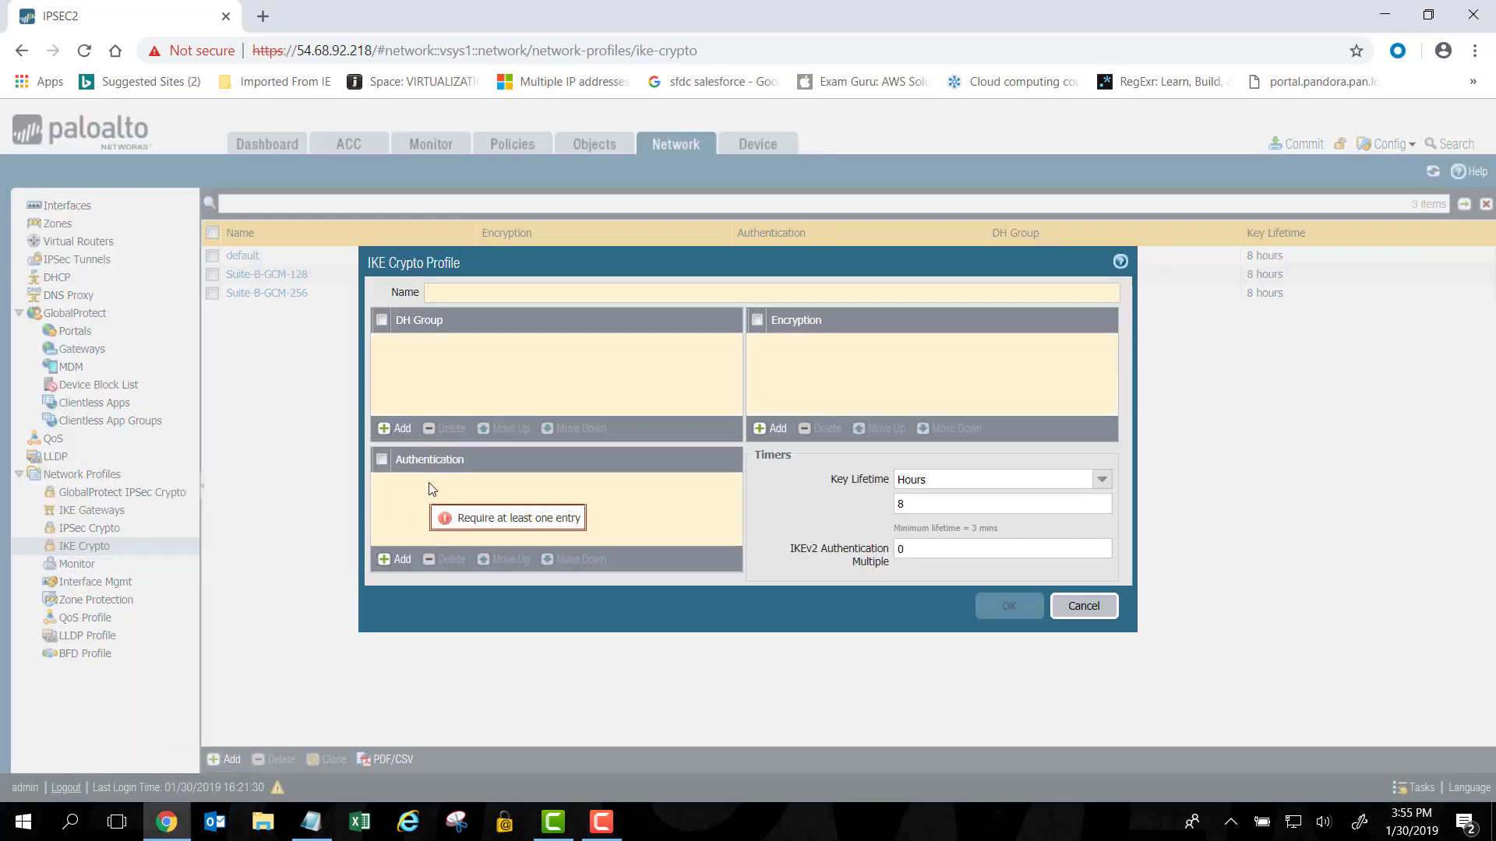
click(398, 429)
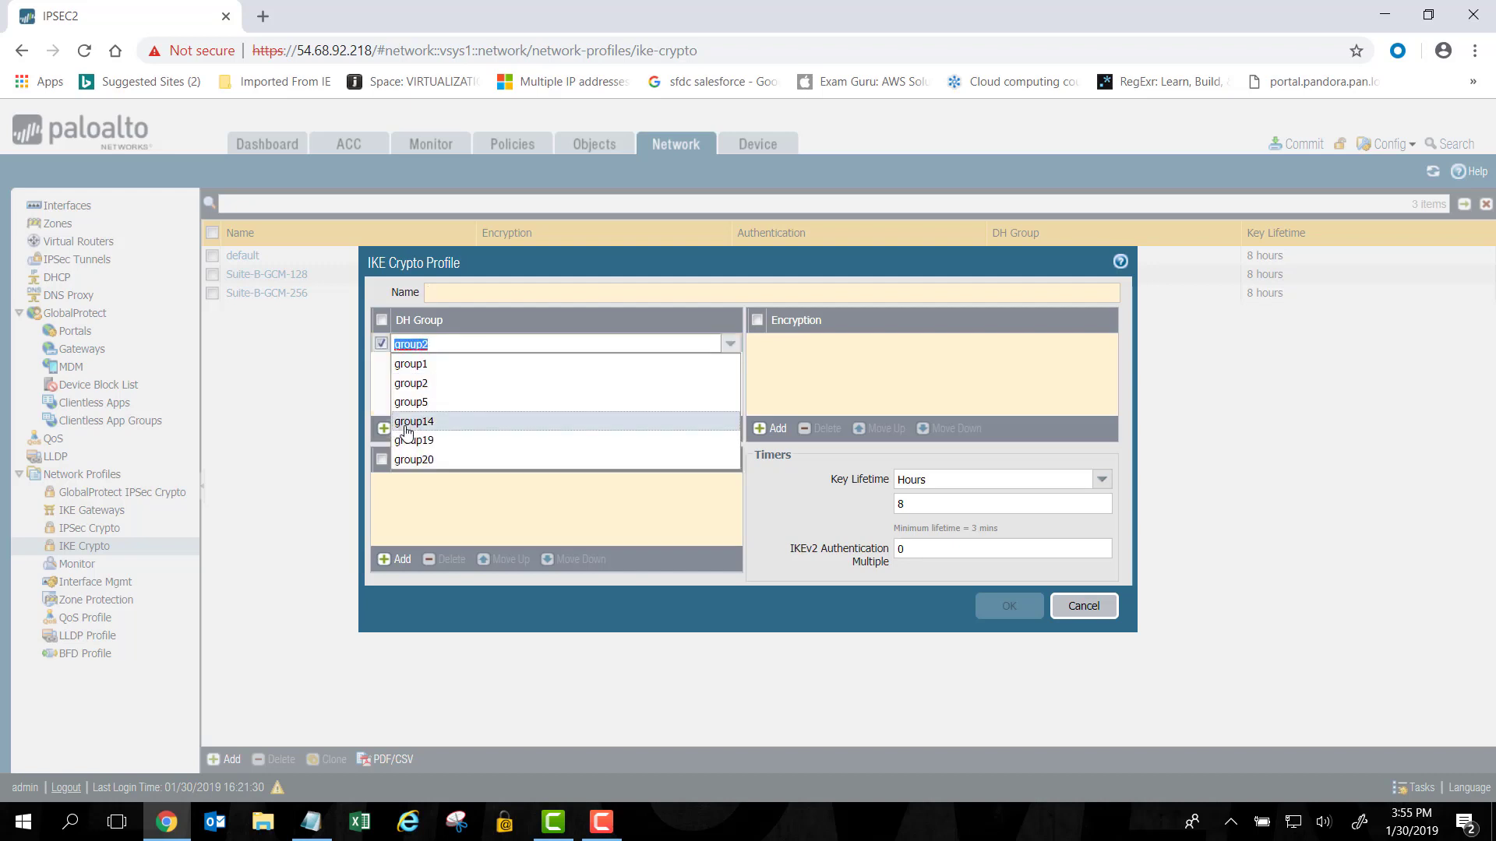
click(400, 498)
click(400, 560)
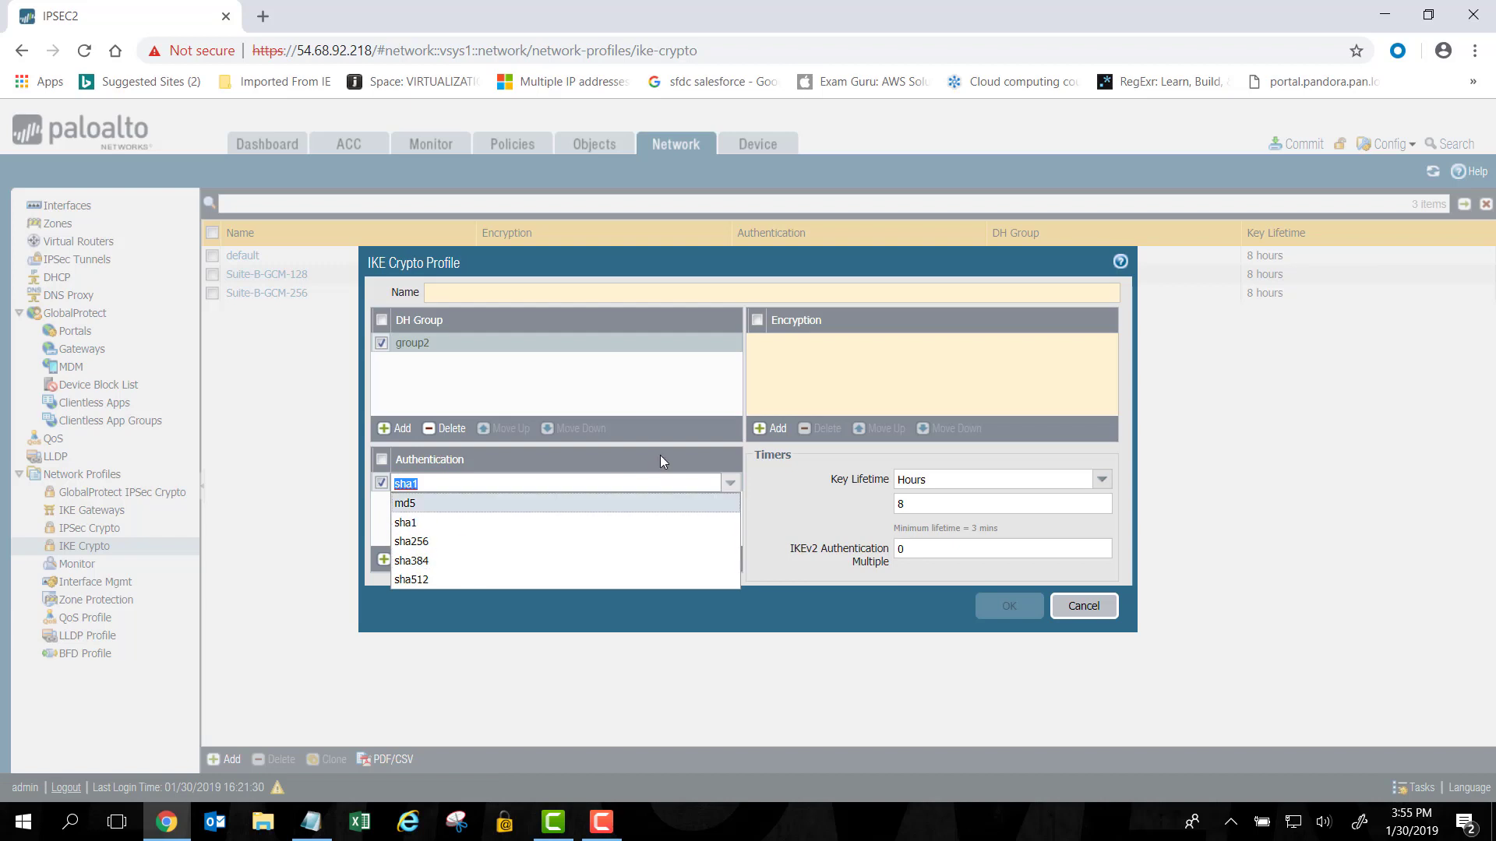
click(769, 428)
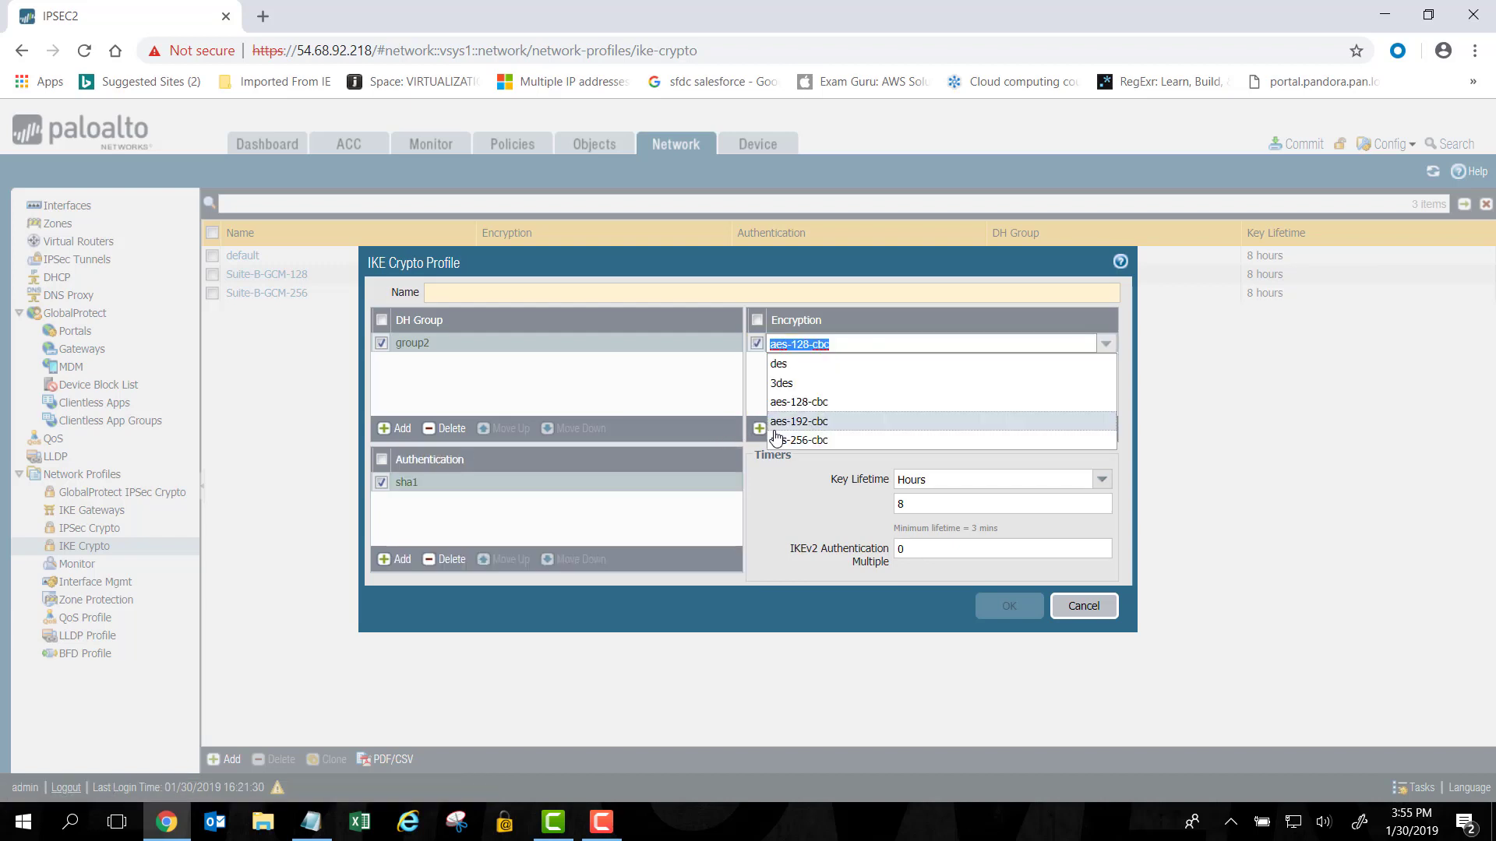
click(778, 477)
key(Tab)
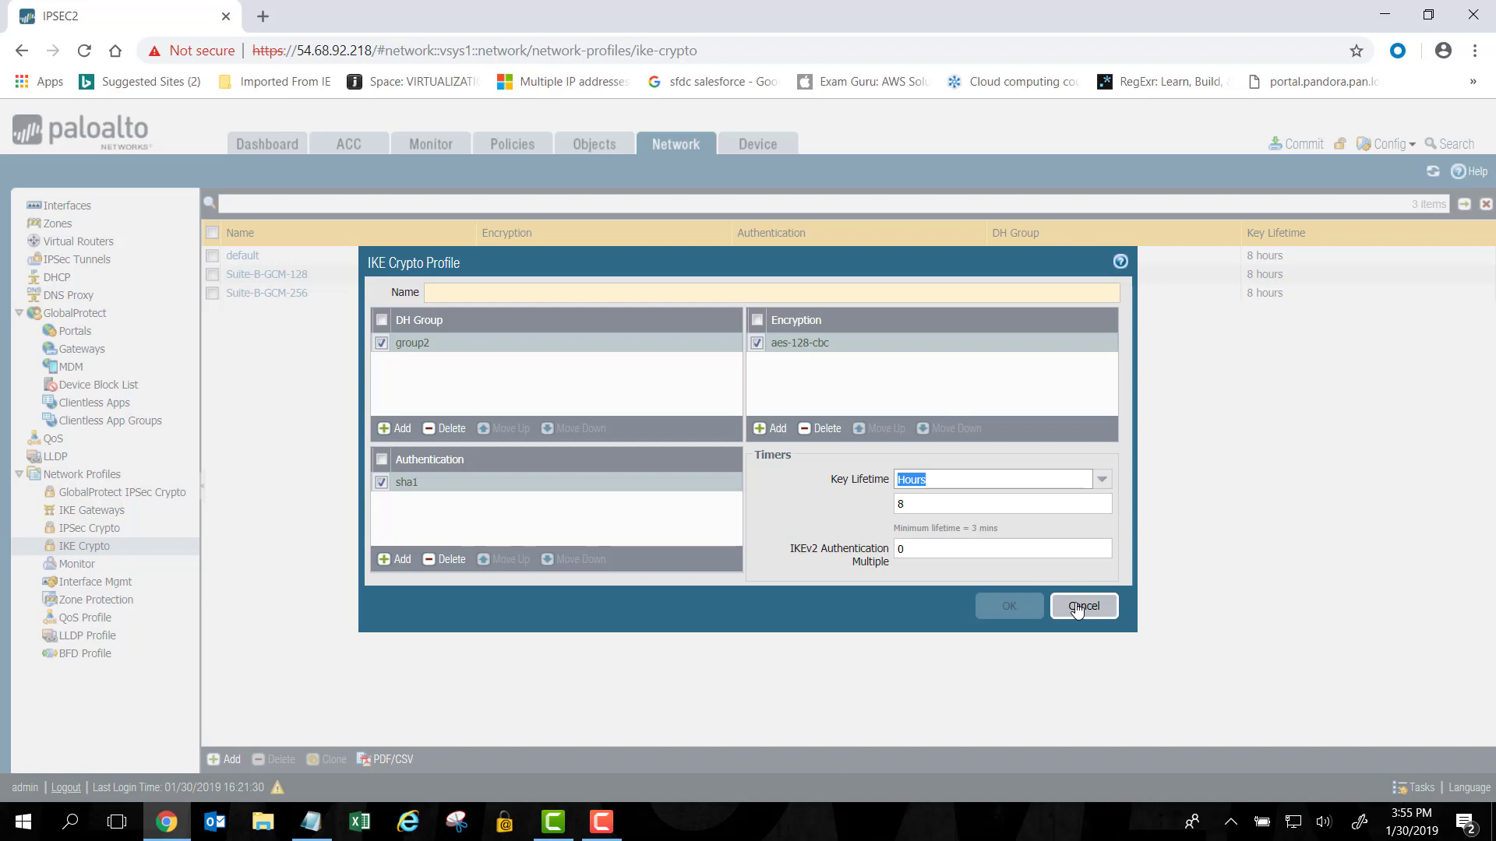
Cancel the unfinished IKE Crypto profile without saving it.
click(1078, 609)
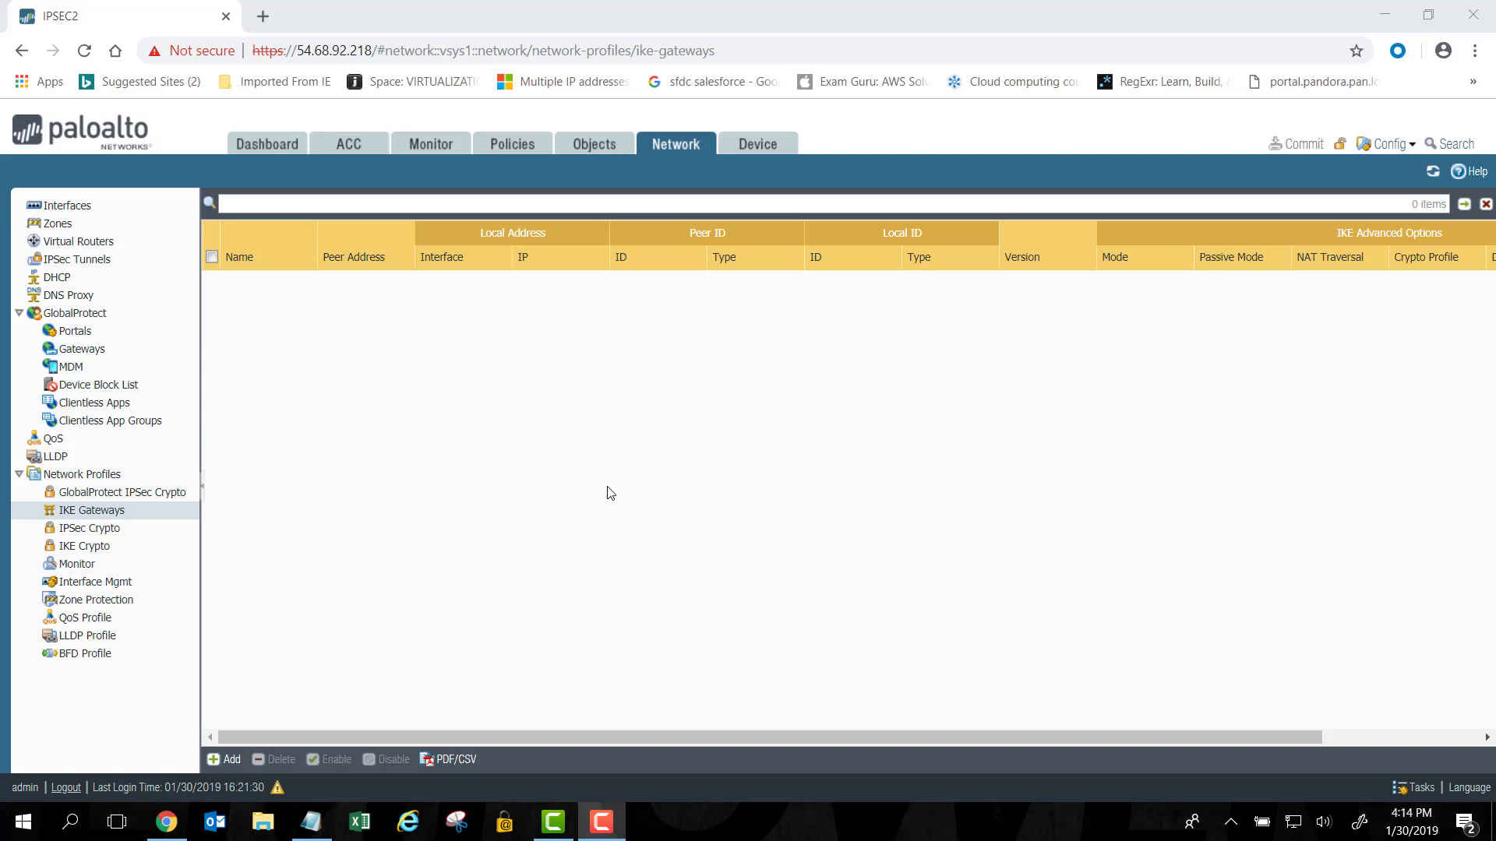
Add IKE gateway IKE1 in IKEv1-only mode on ethernet1/1 with local IP 10.0.2.198/24.
click(228, 762)
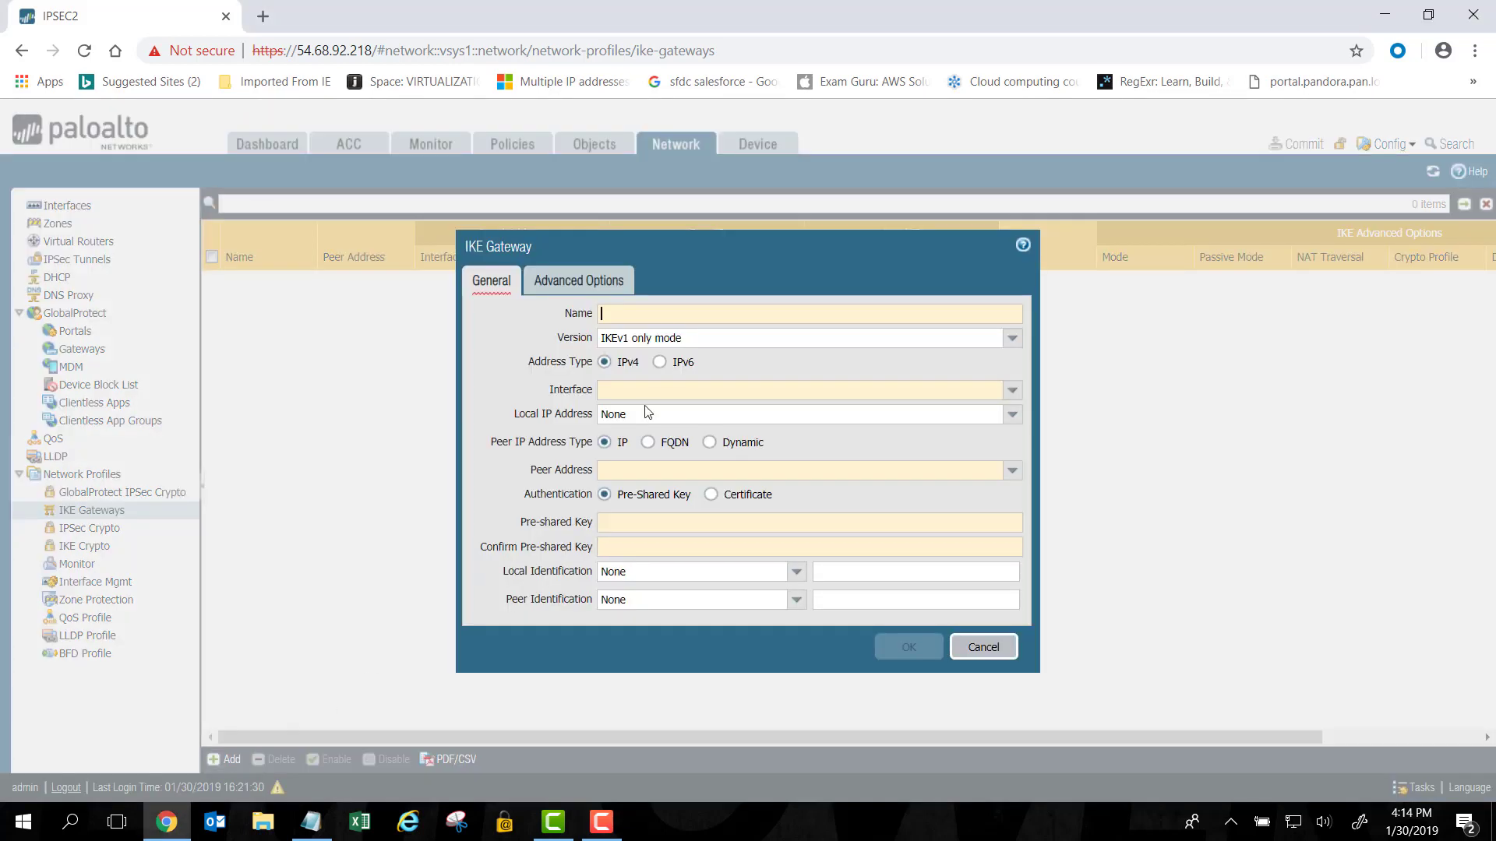
mouse_move(634, 316)
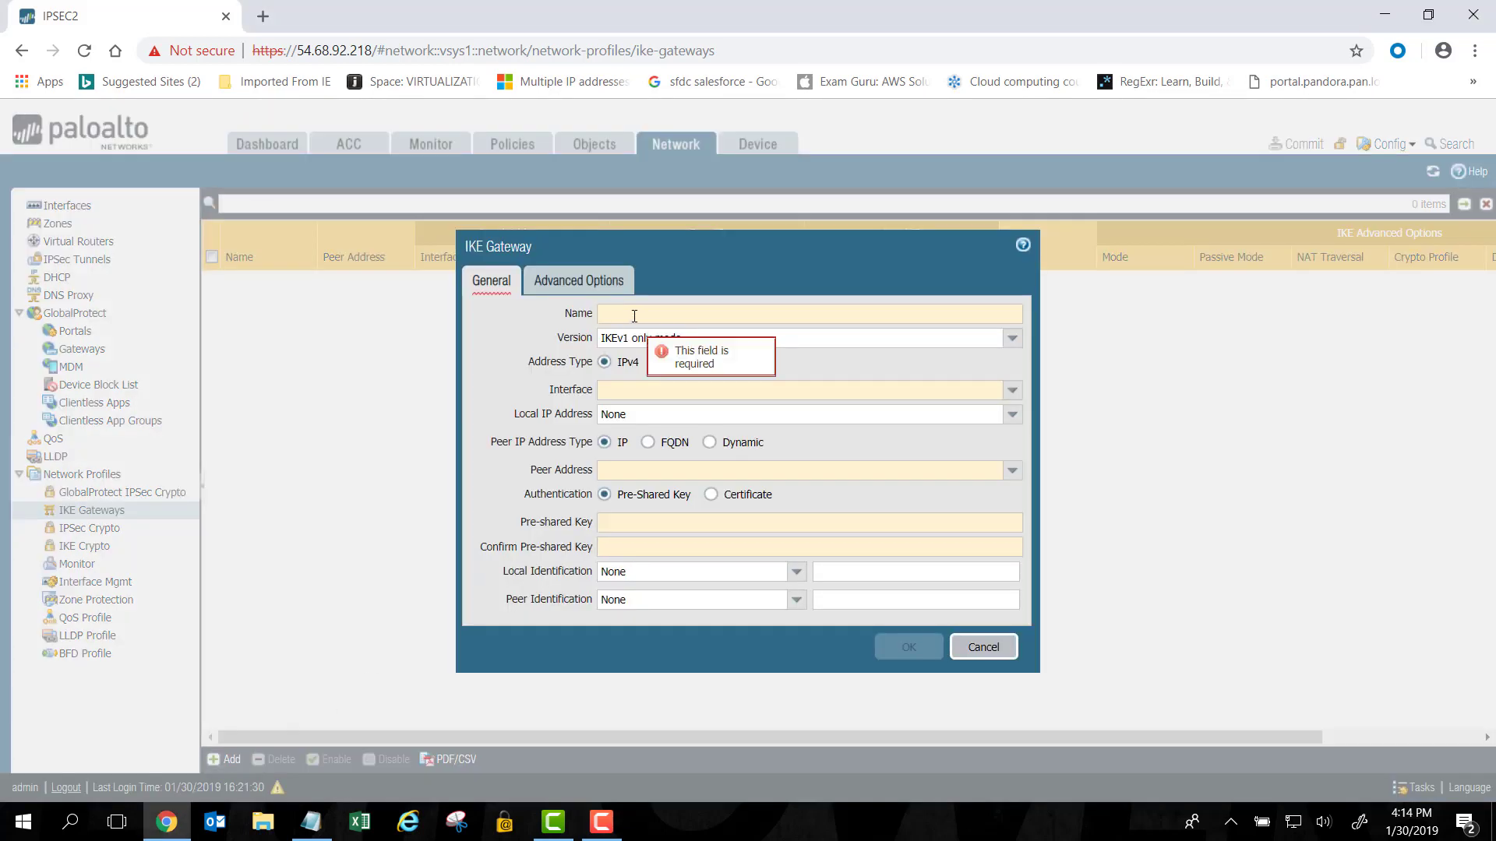
text(I)
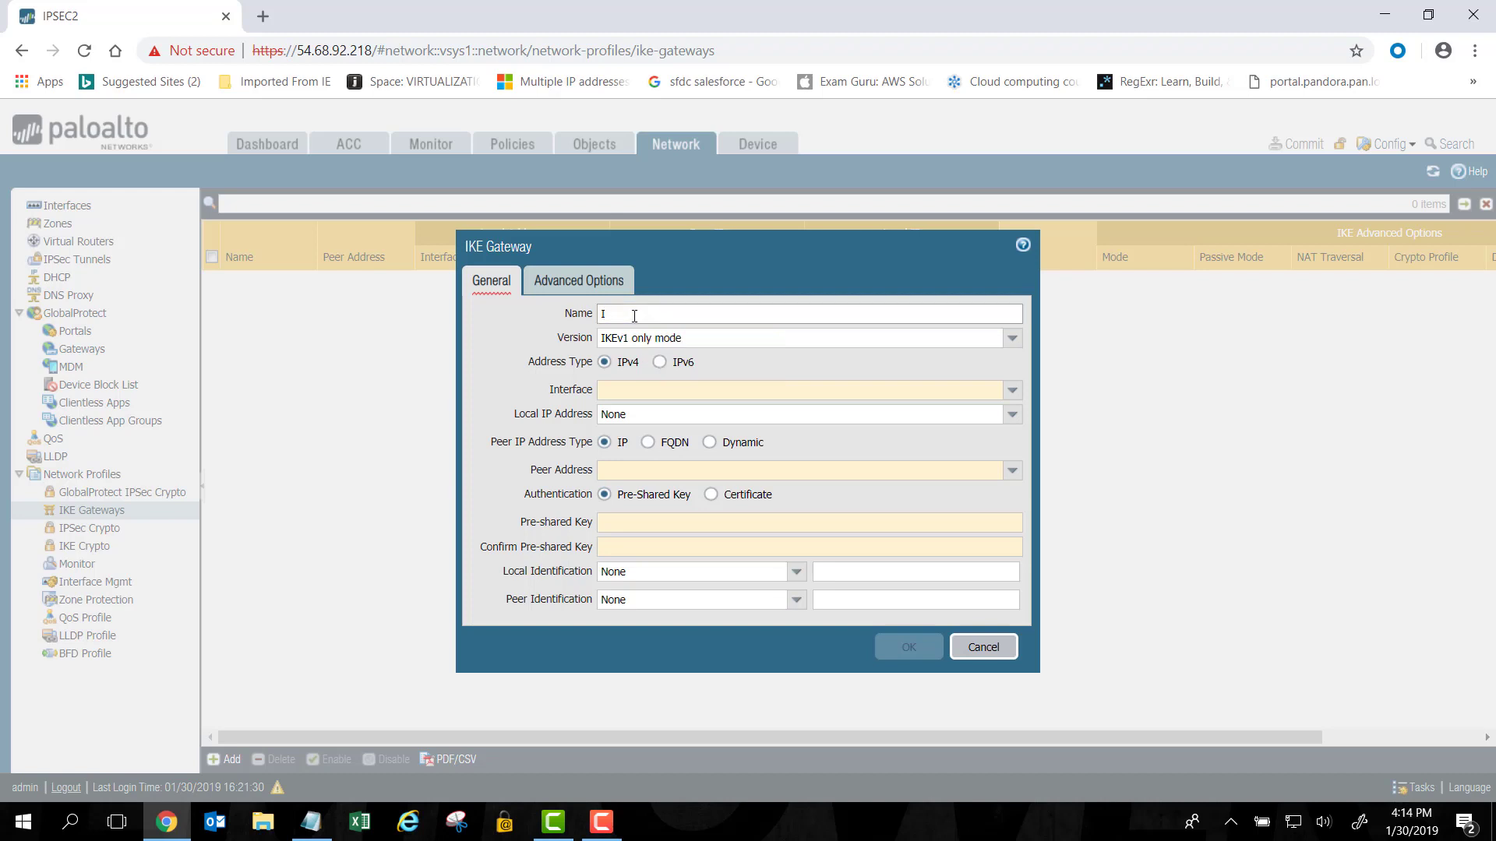
text(PKE1)
click(1013, 341)
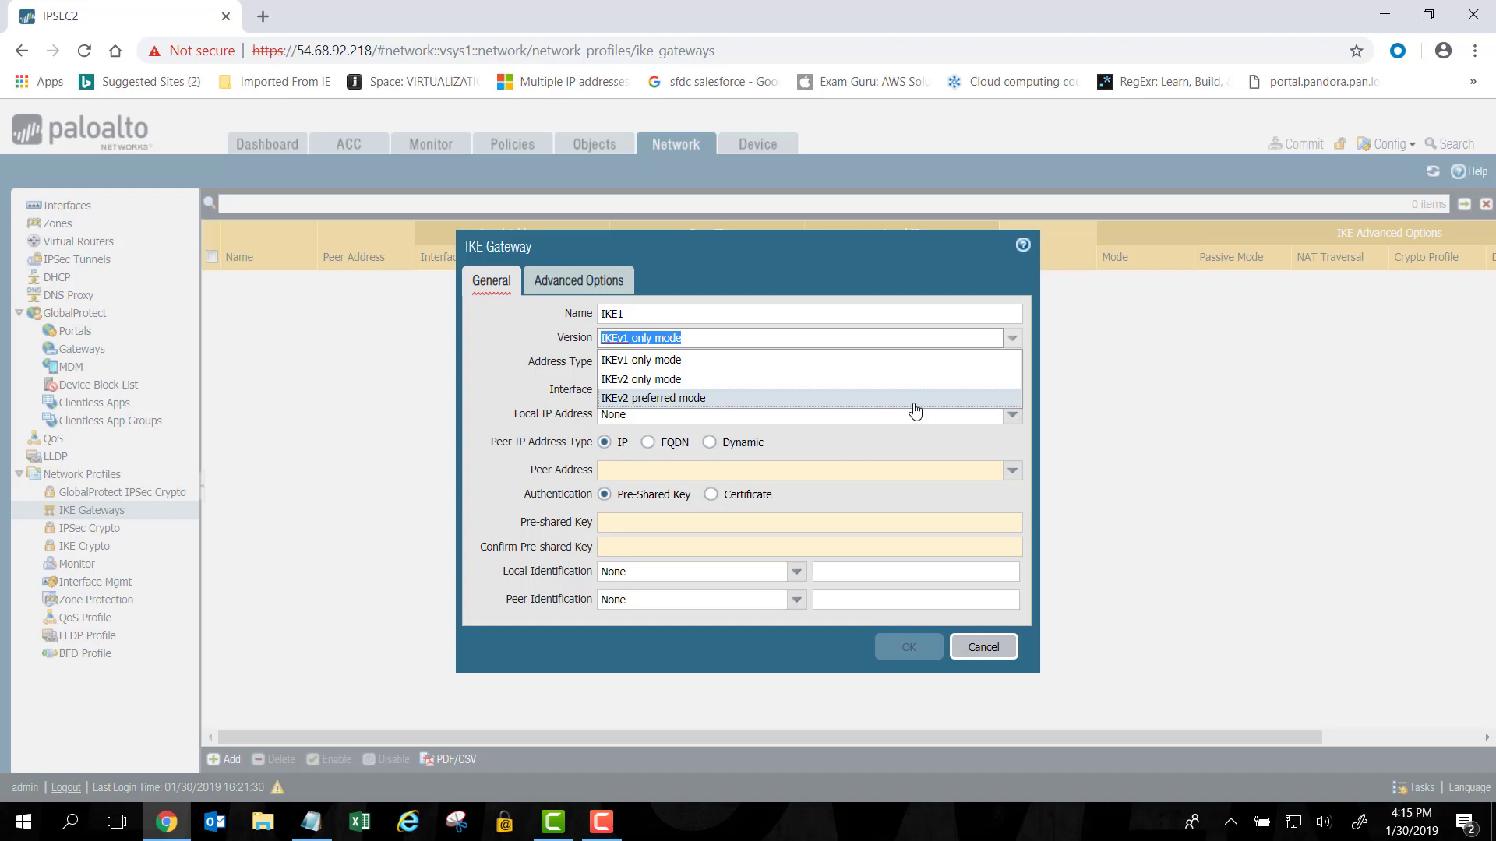
click(623, 361)
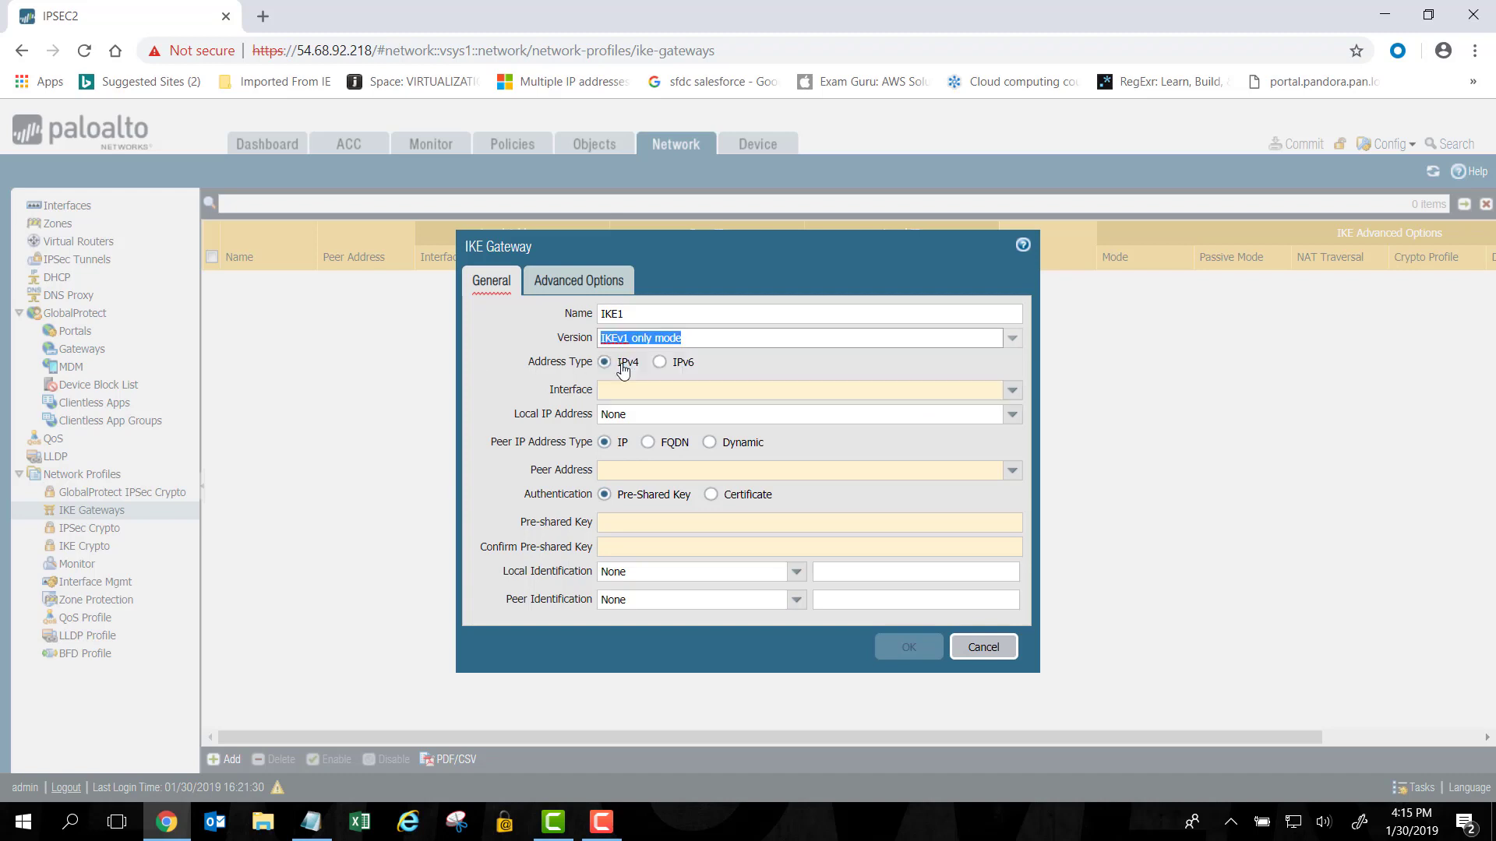
click(1008, 389)
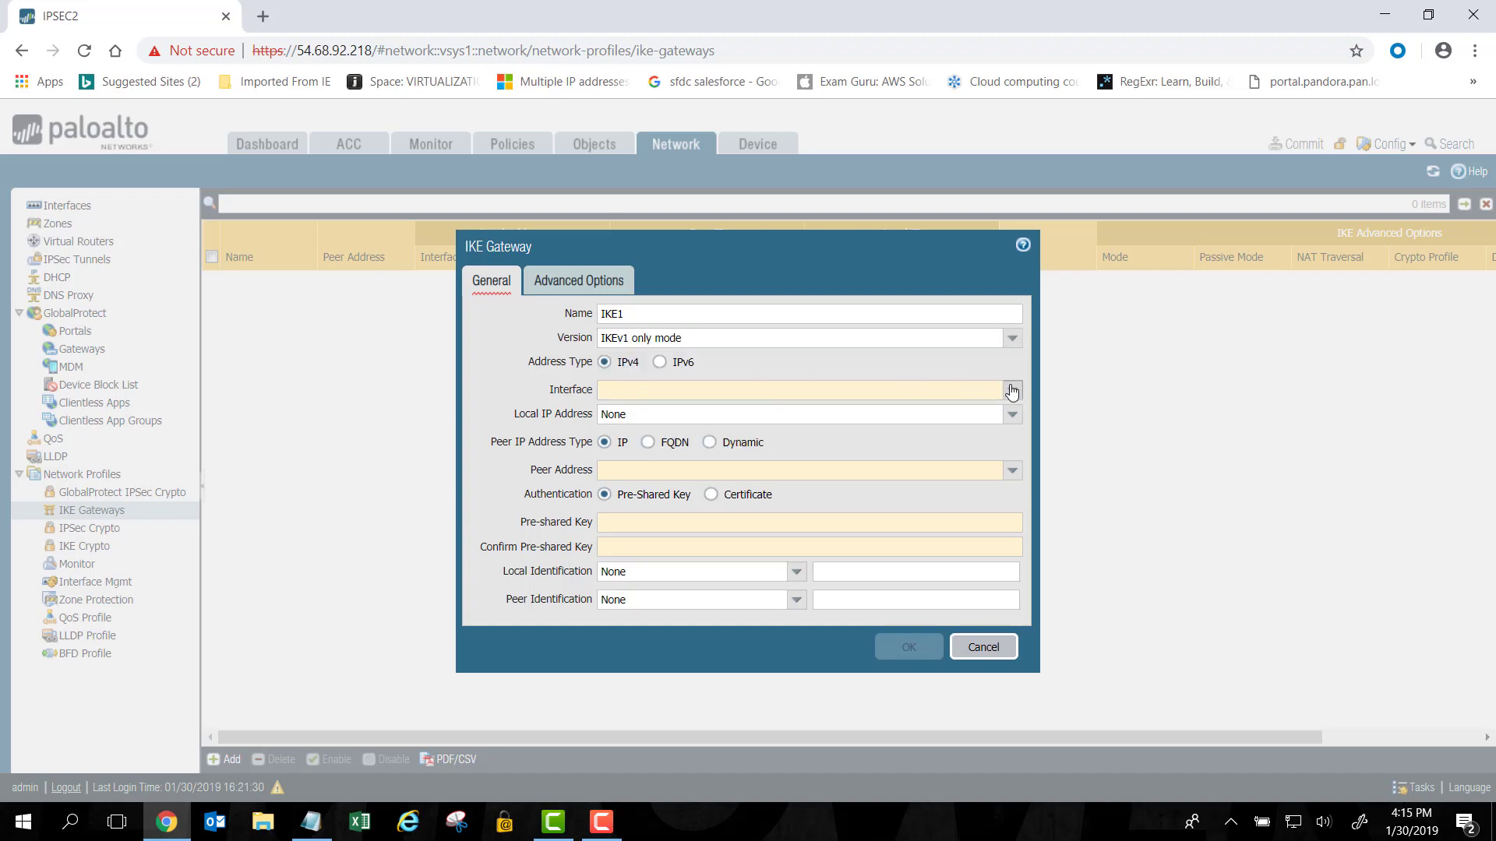
click(815, 419)
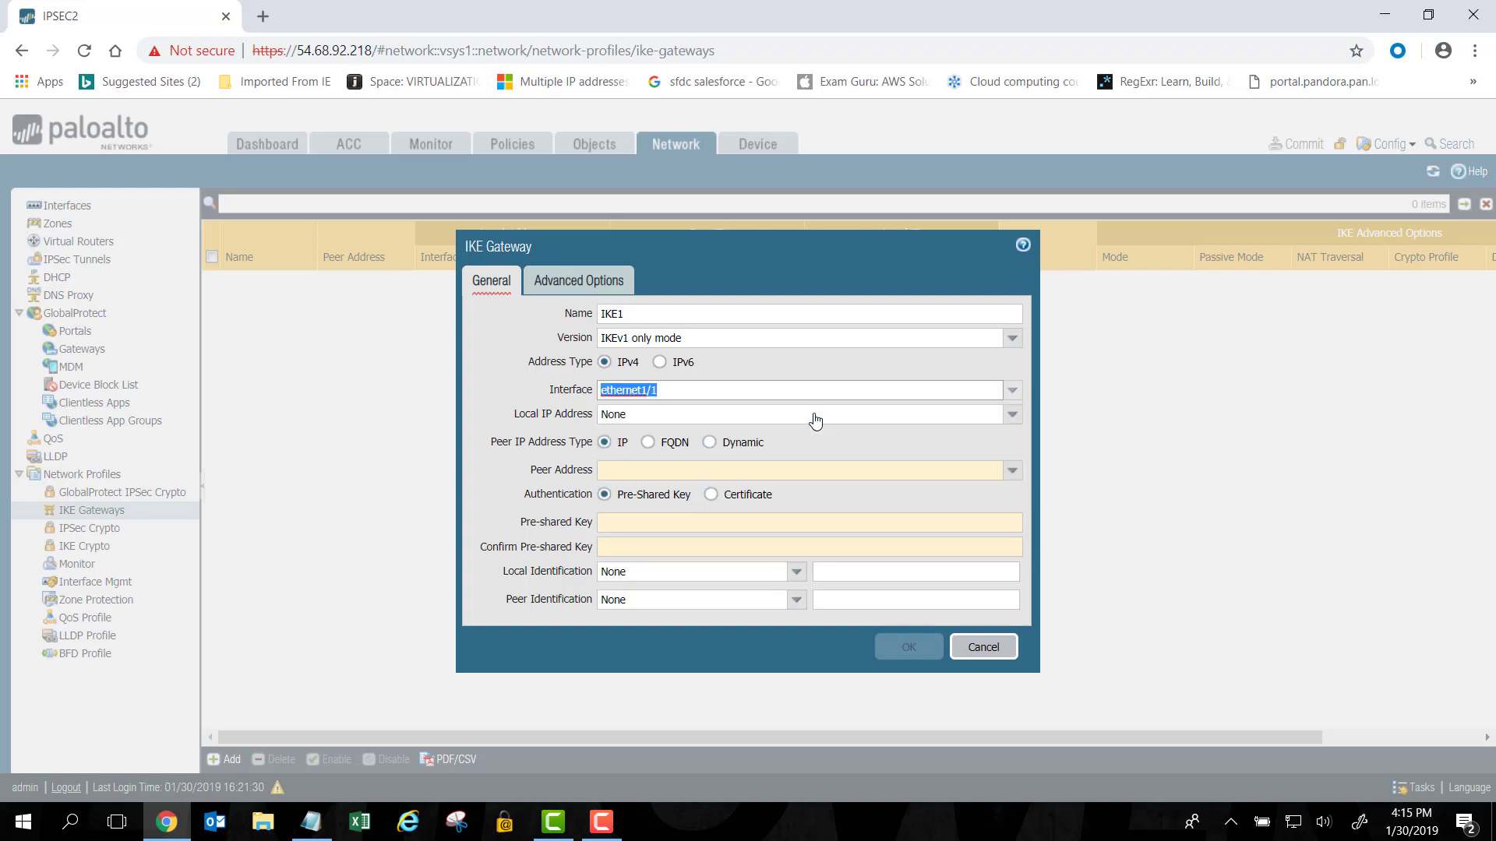
click(1009, 415)
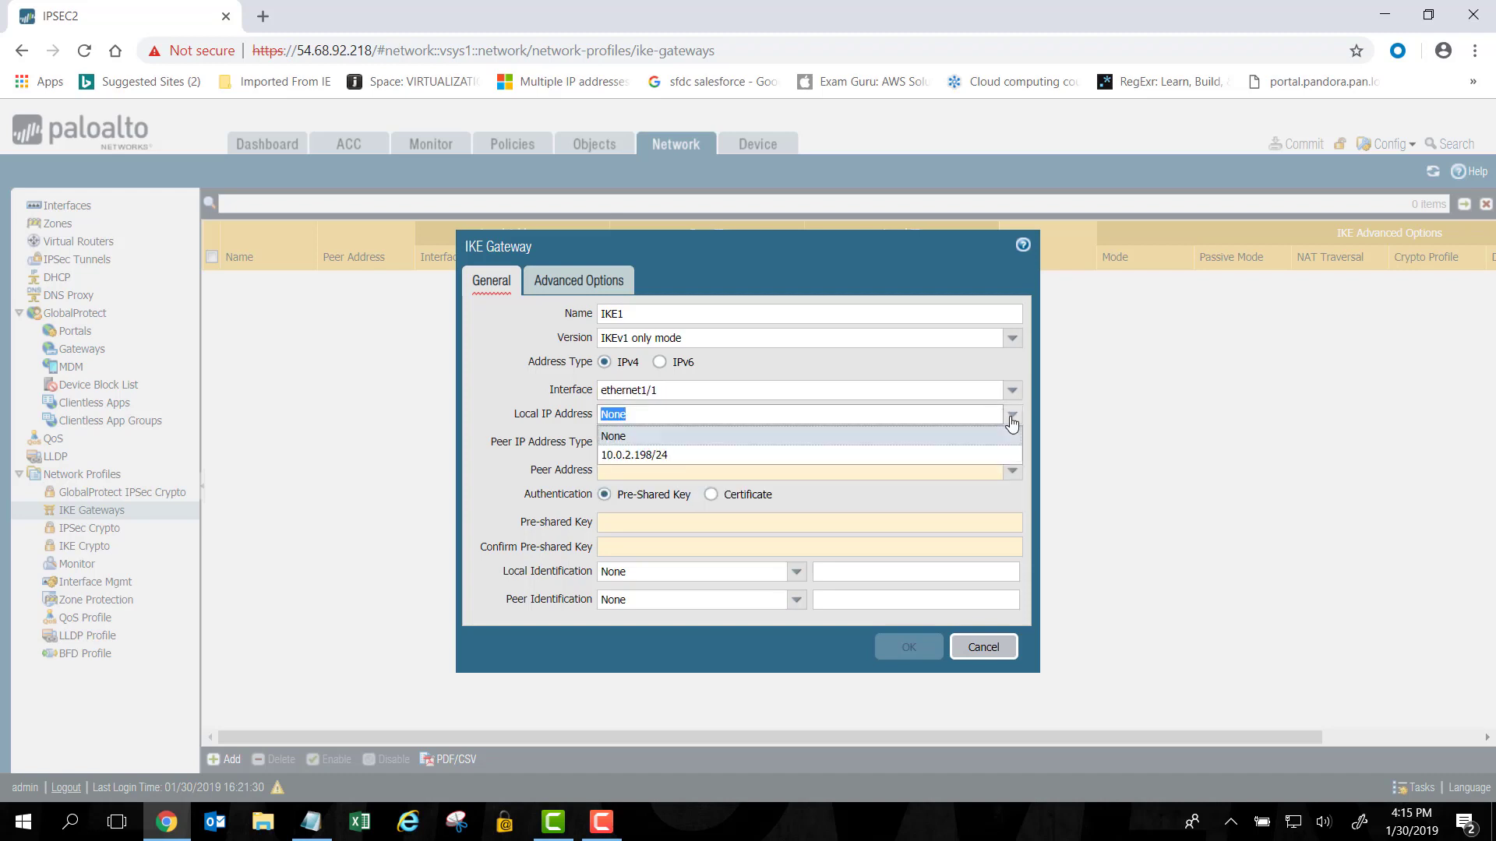
click(670, 456)
mouse_move(660, 468)
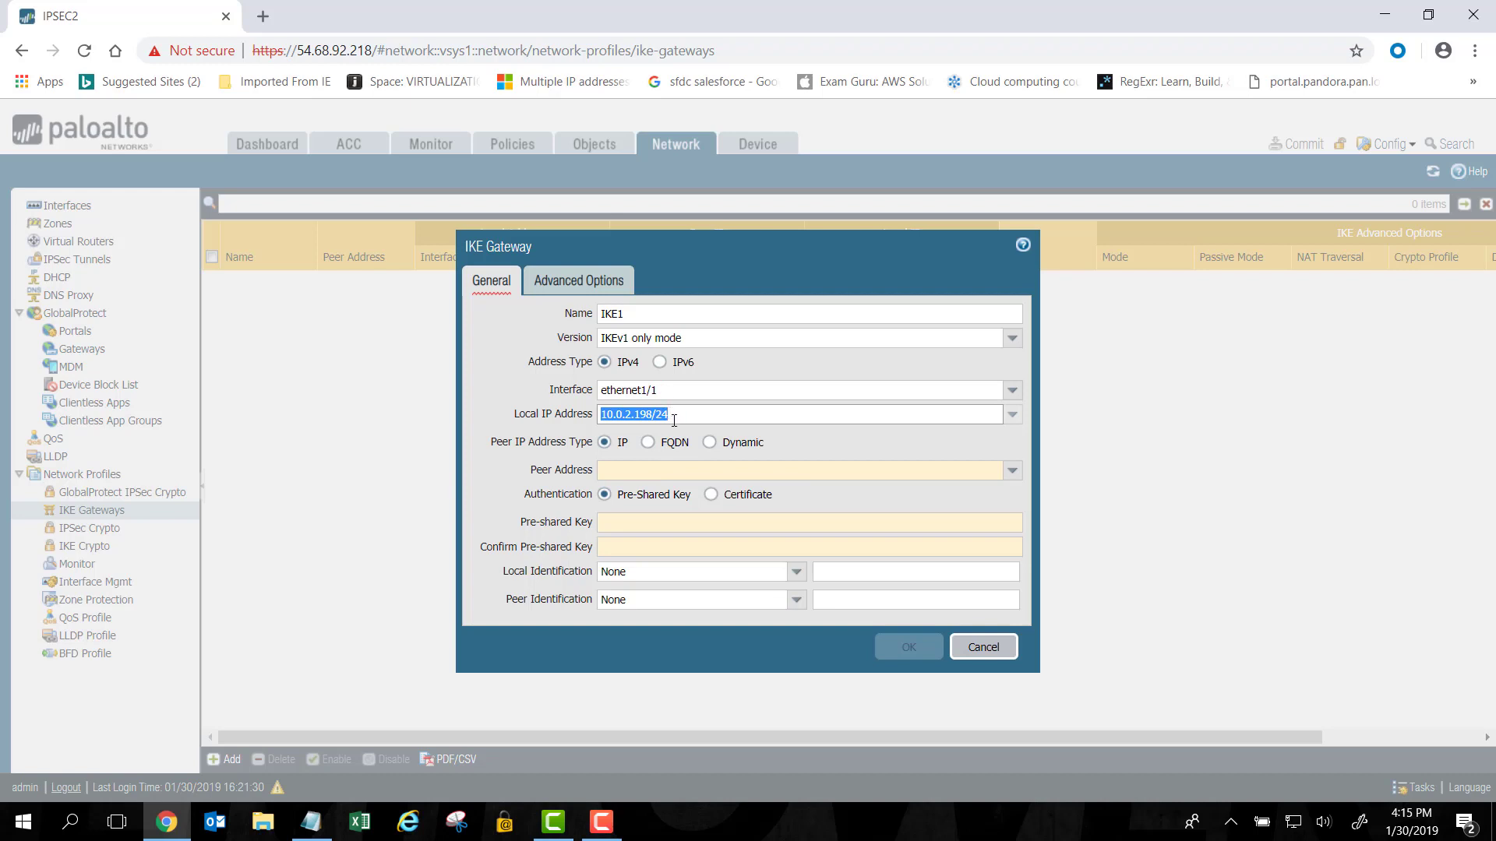
click(640, 467)
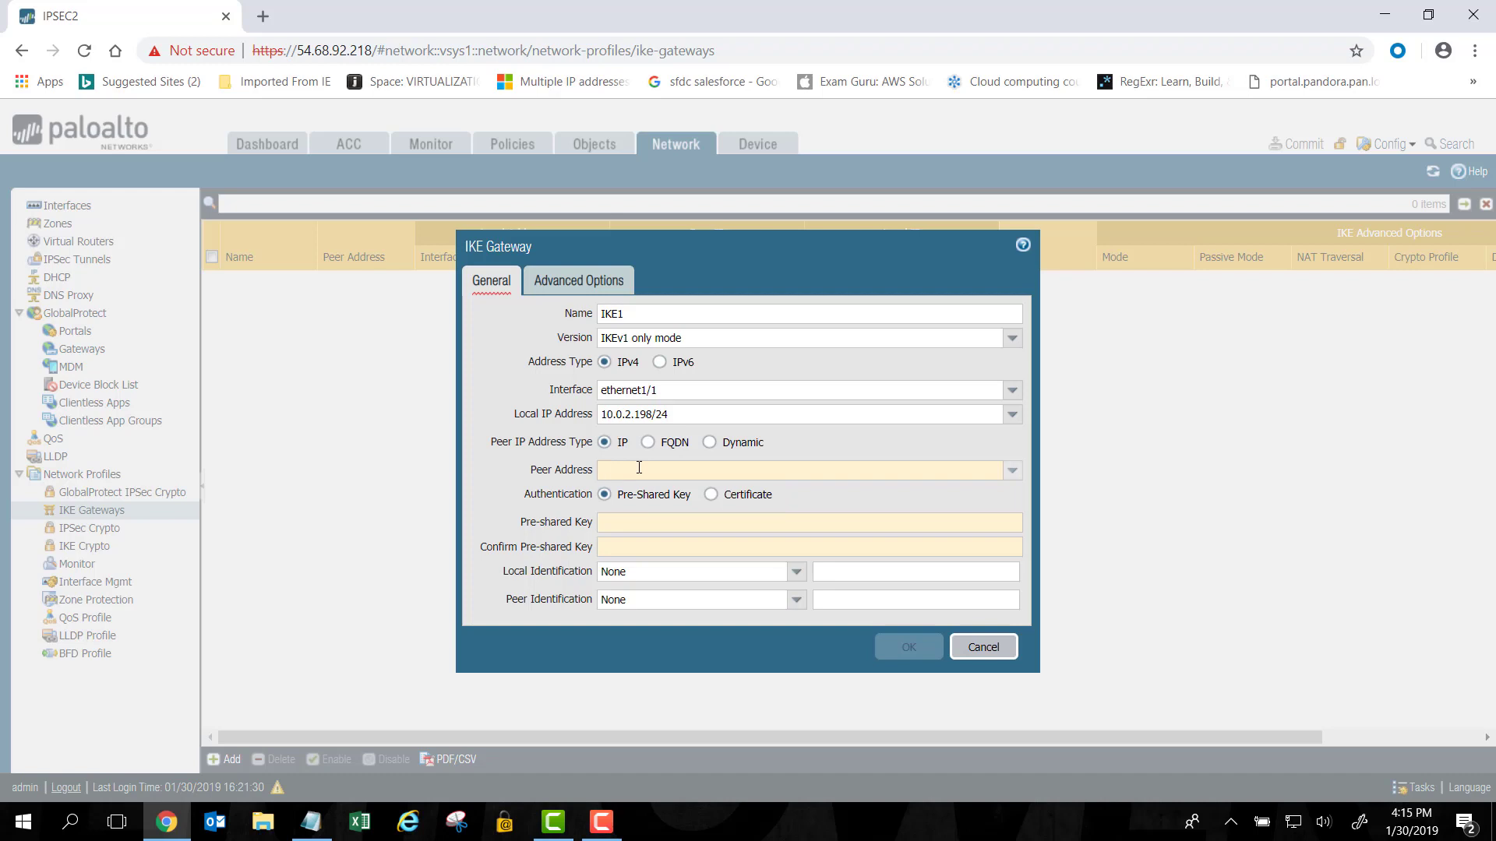
Set peer address 10.0.0.29 and enter and confirm the pre-shared key.
text(10.0.0.2)
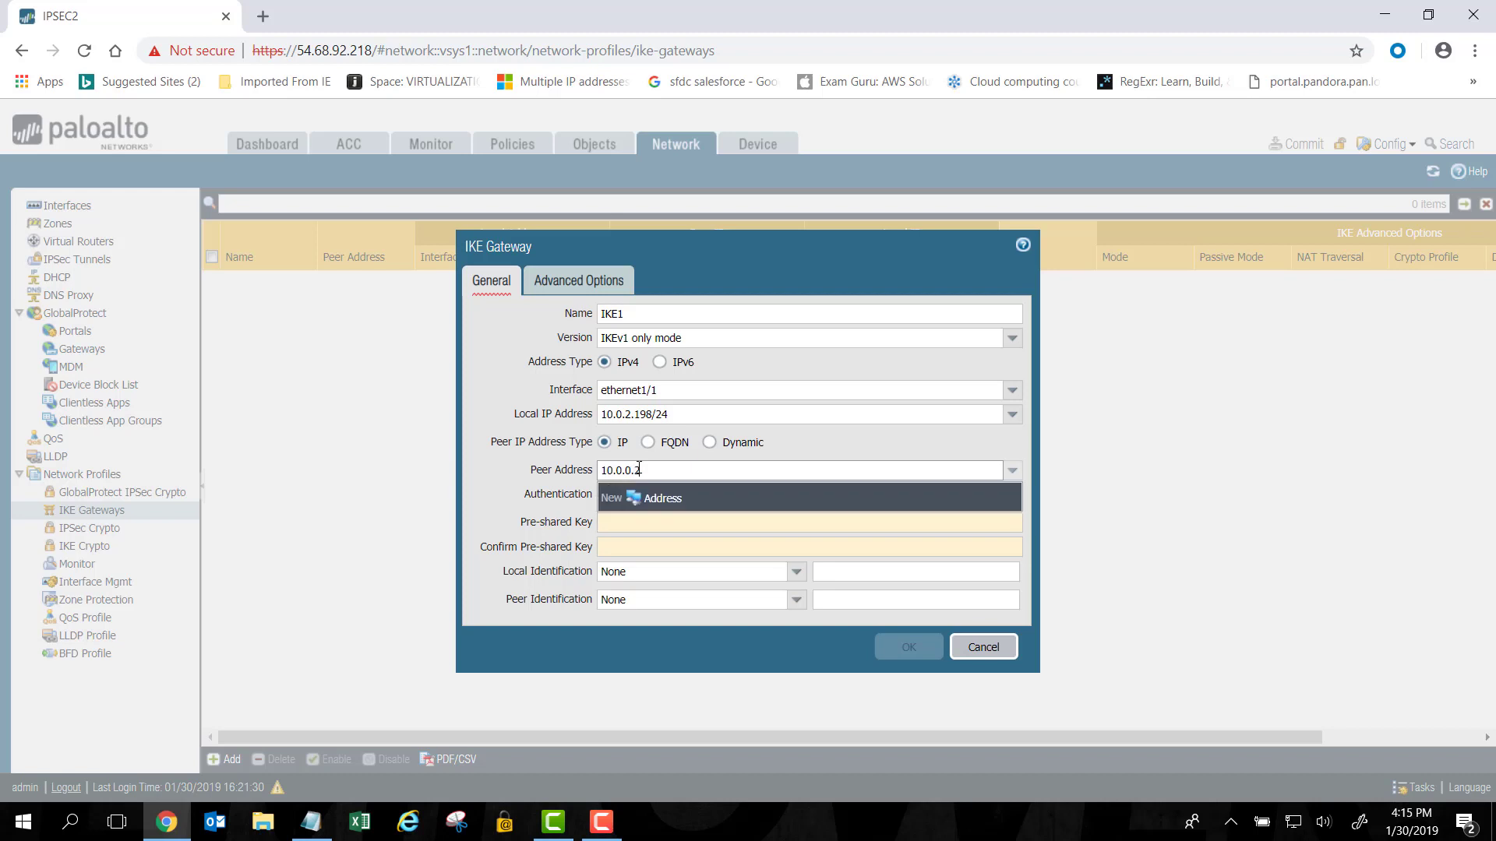
text(9)
click(554, 496)
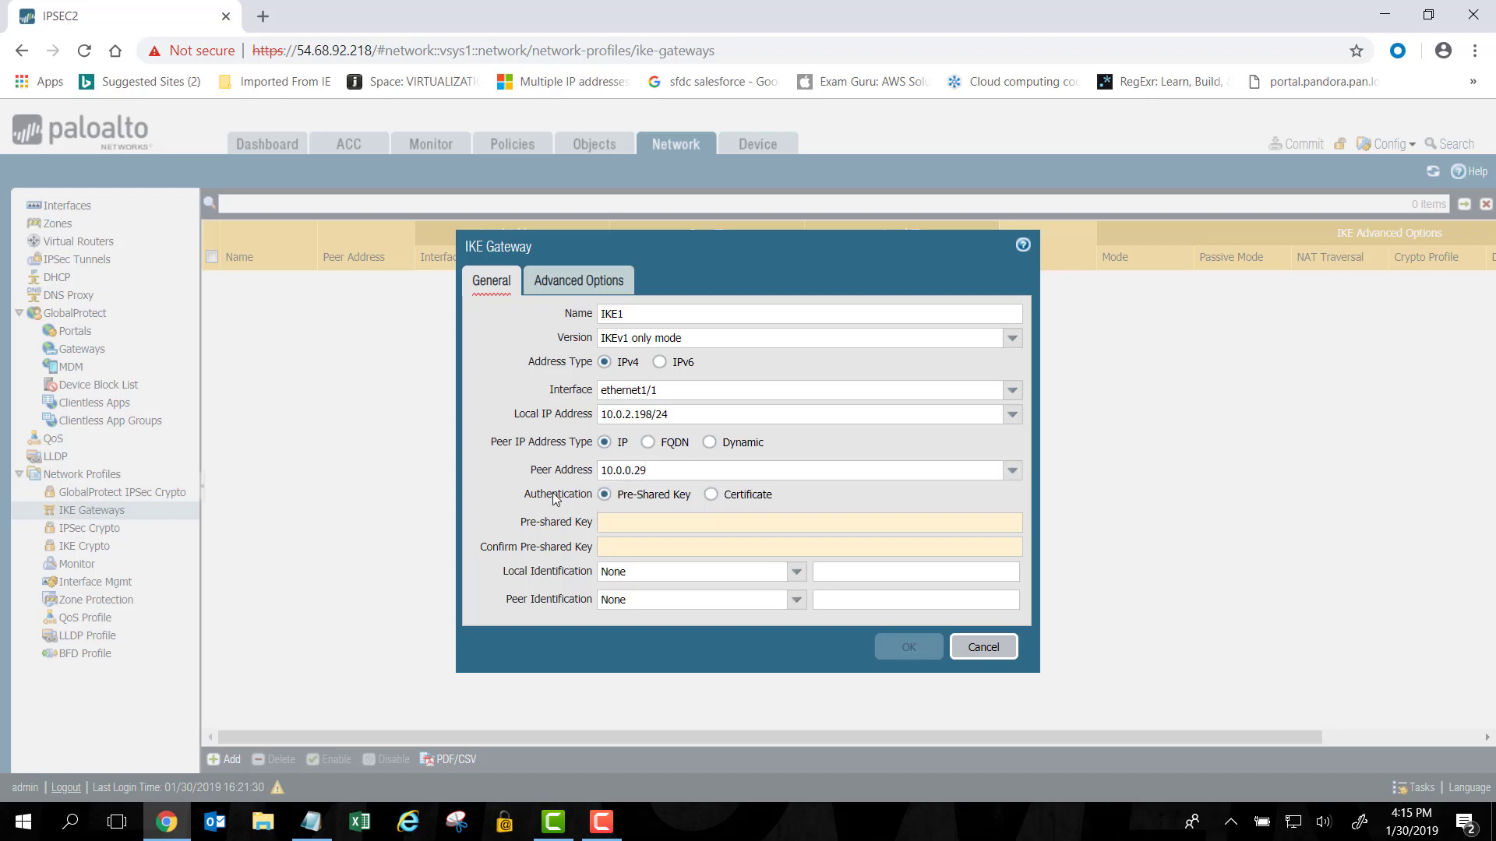
click(604, 523)
text(paloalto)
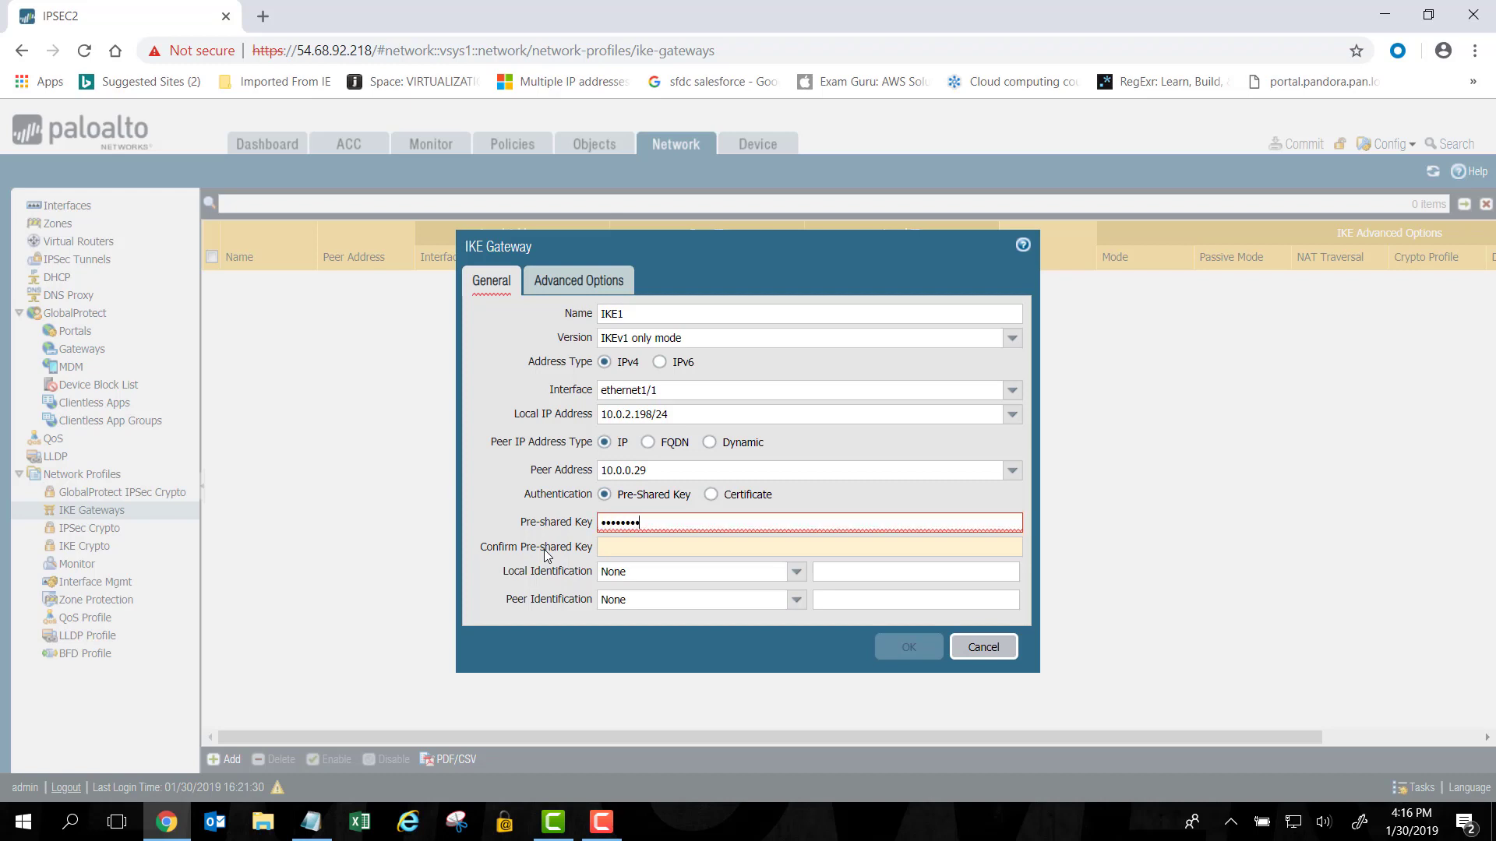
click(625, 544)
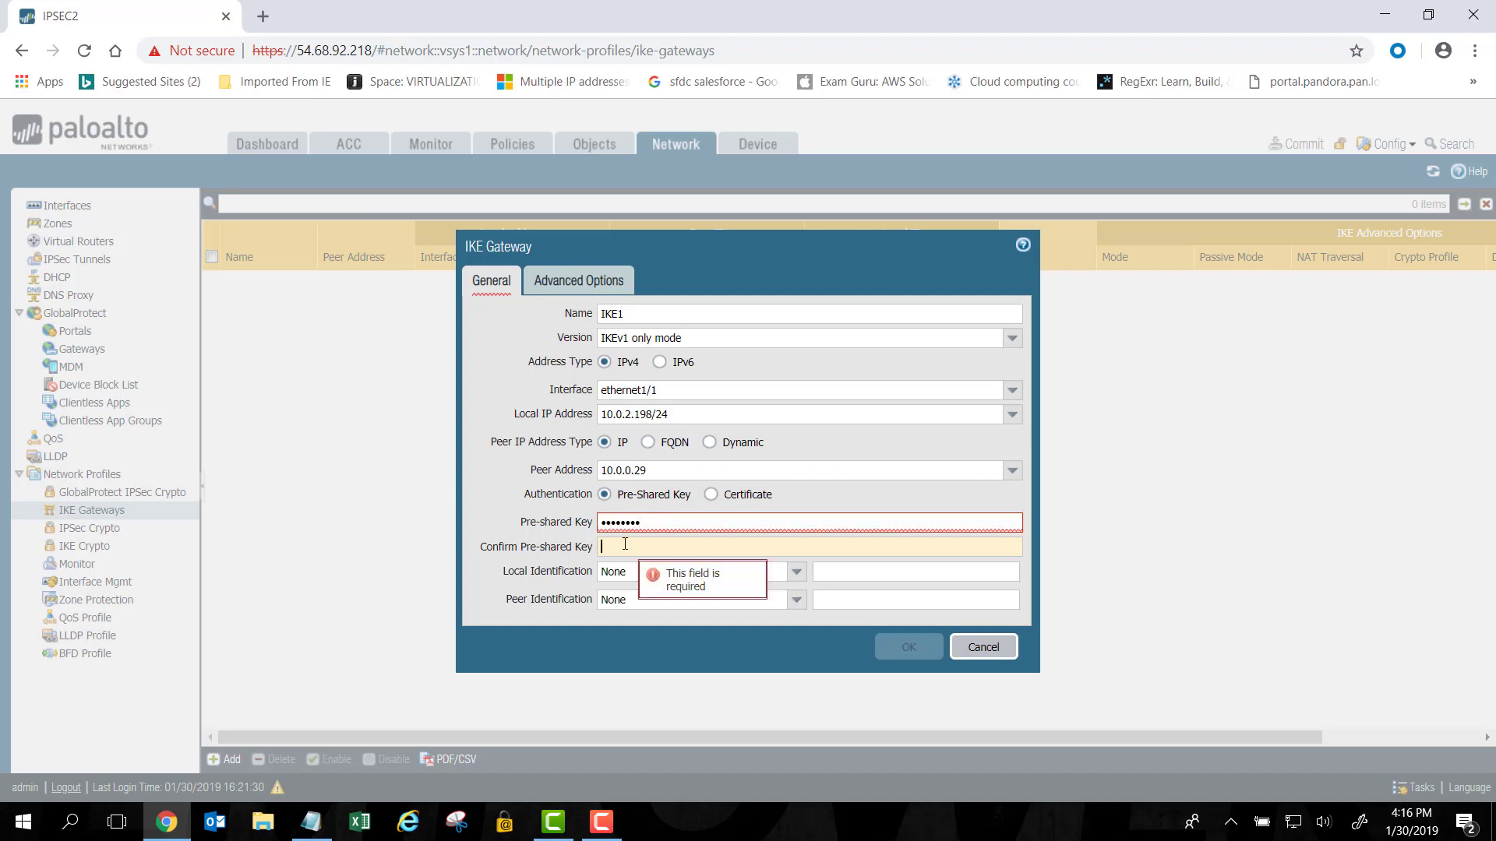
text(paloalto)
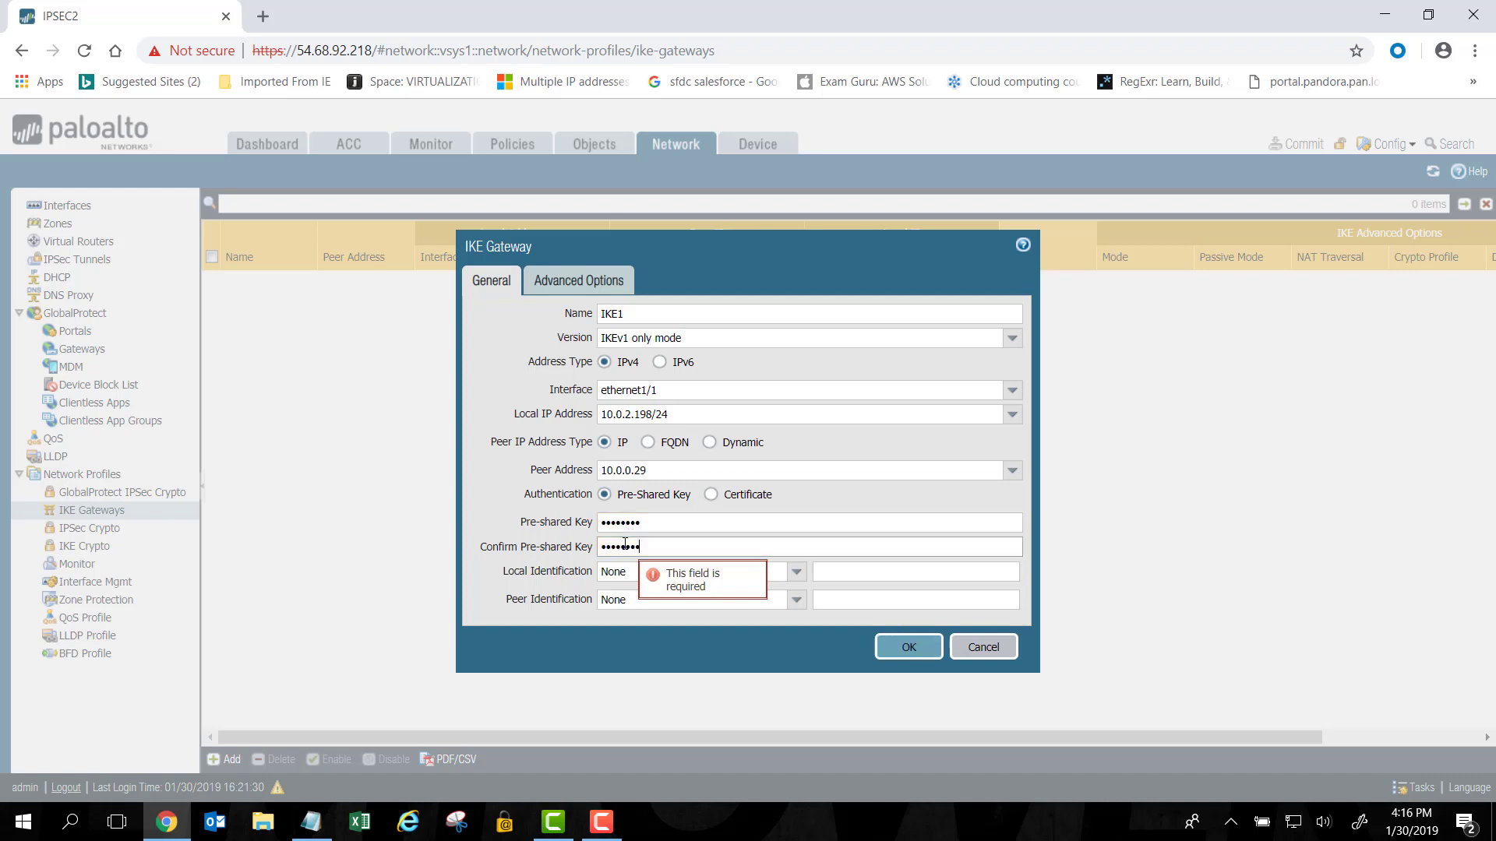
Set local and peer identification to IP address, 10.0.2.198 local and 10.0.0.29 peer.
click(791, 574)
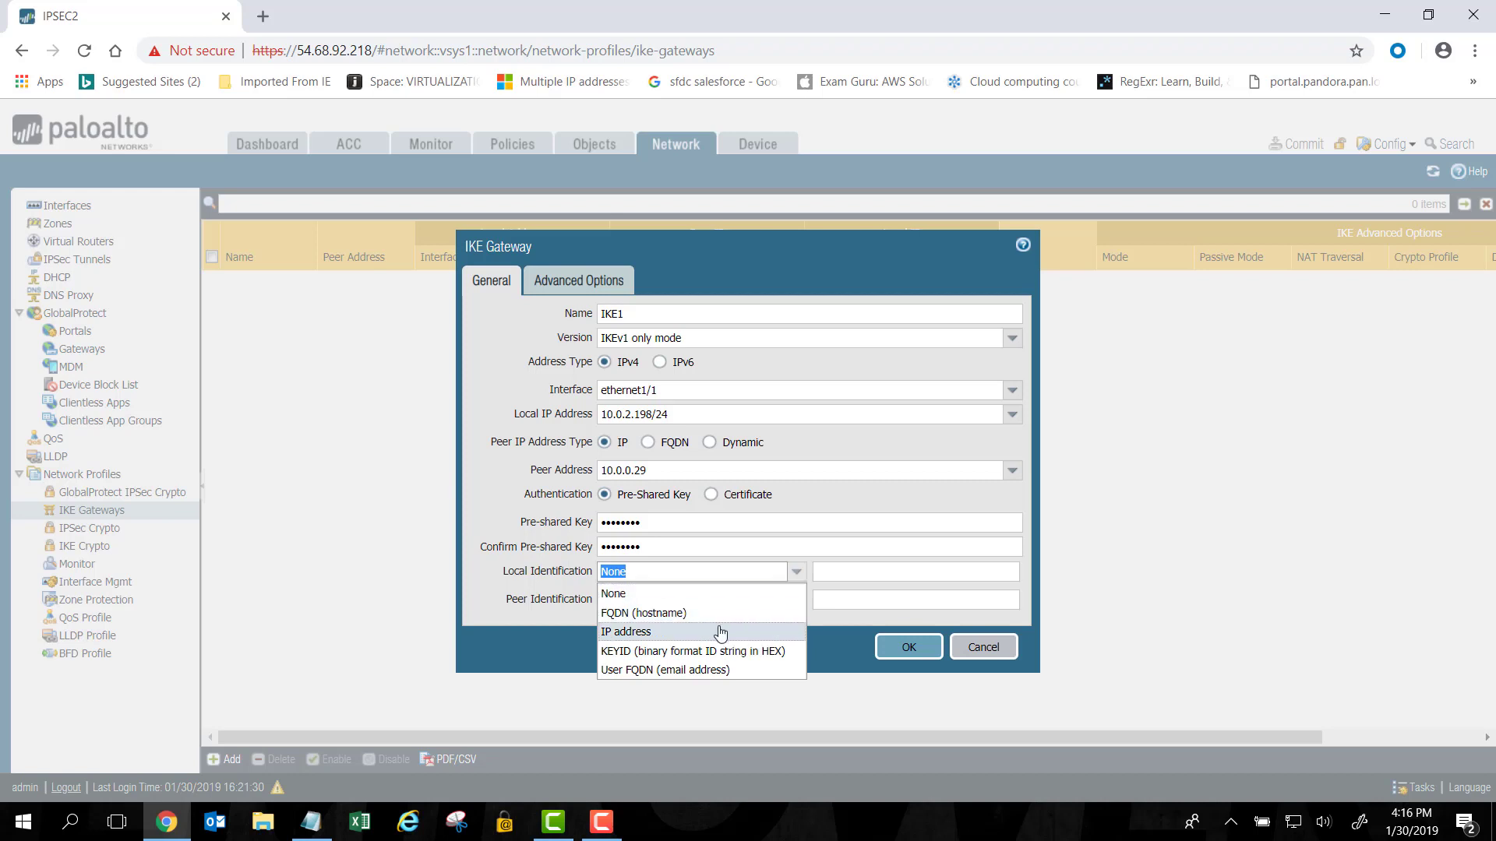
click(721, 633)
click(796, 601)
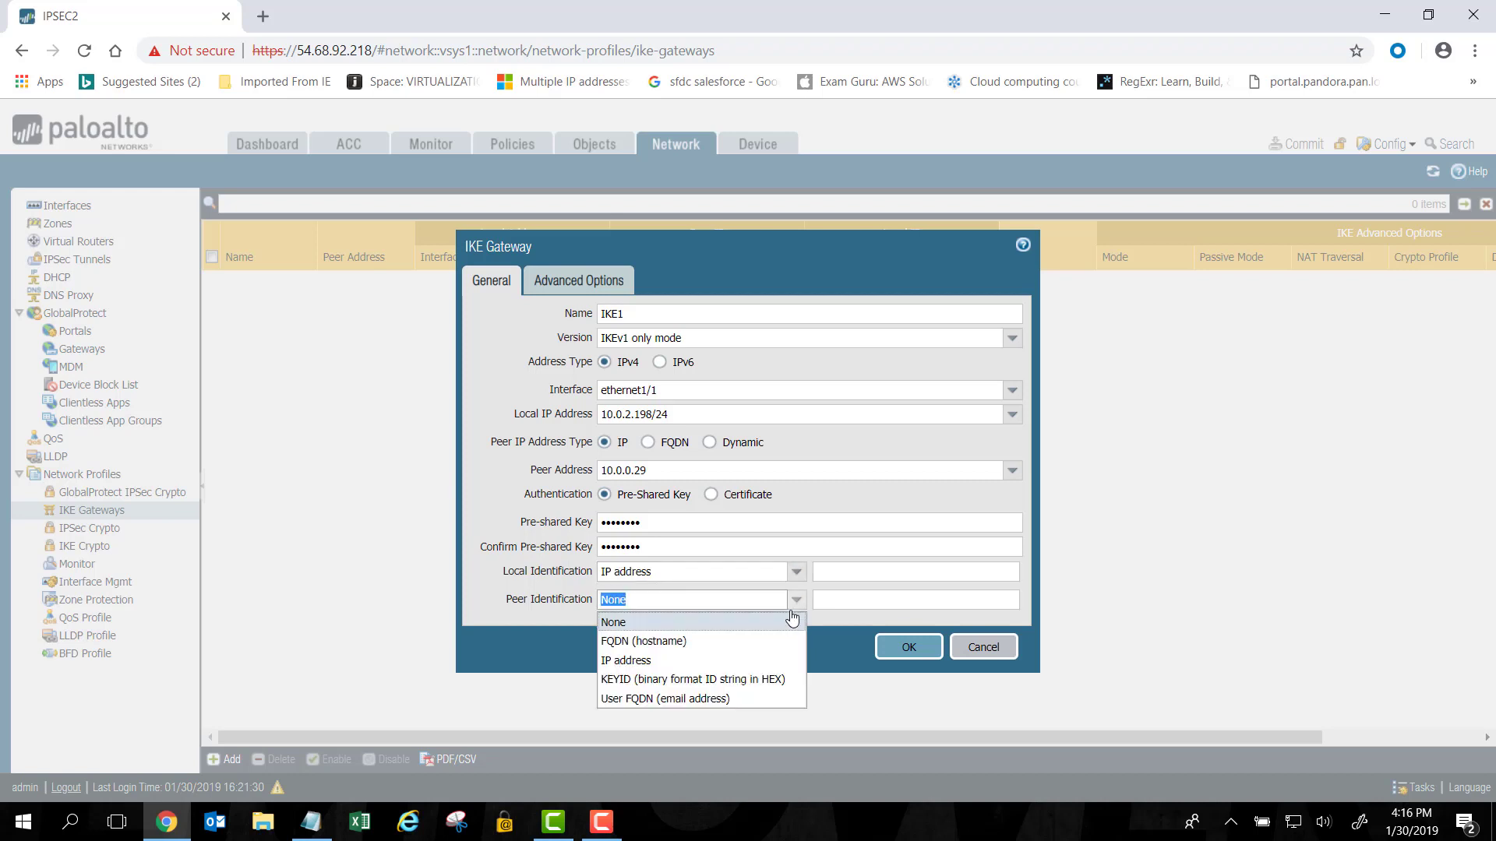
click(768, 660)
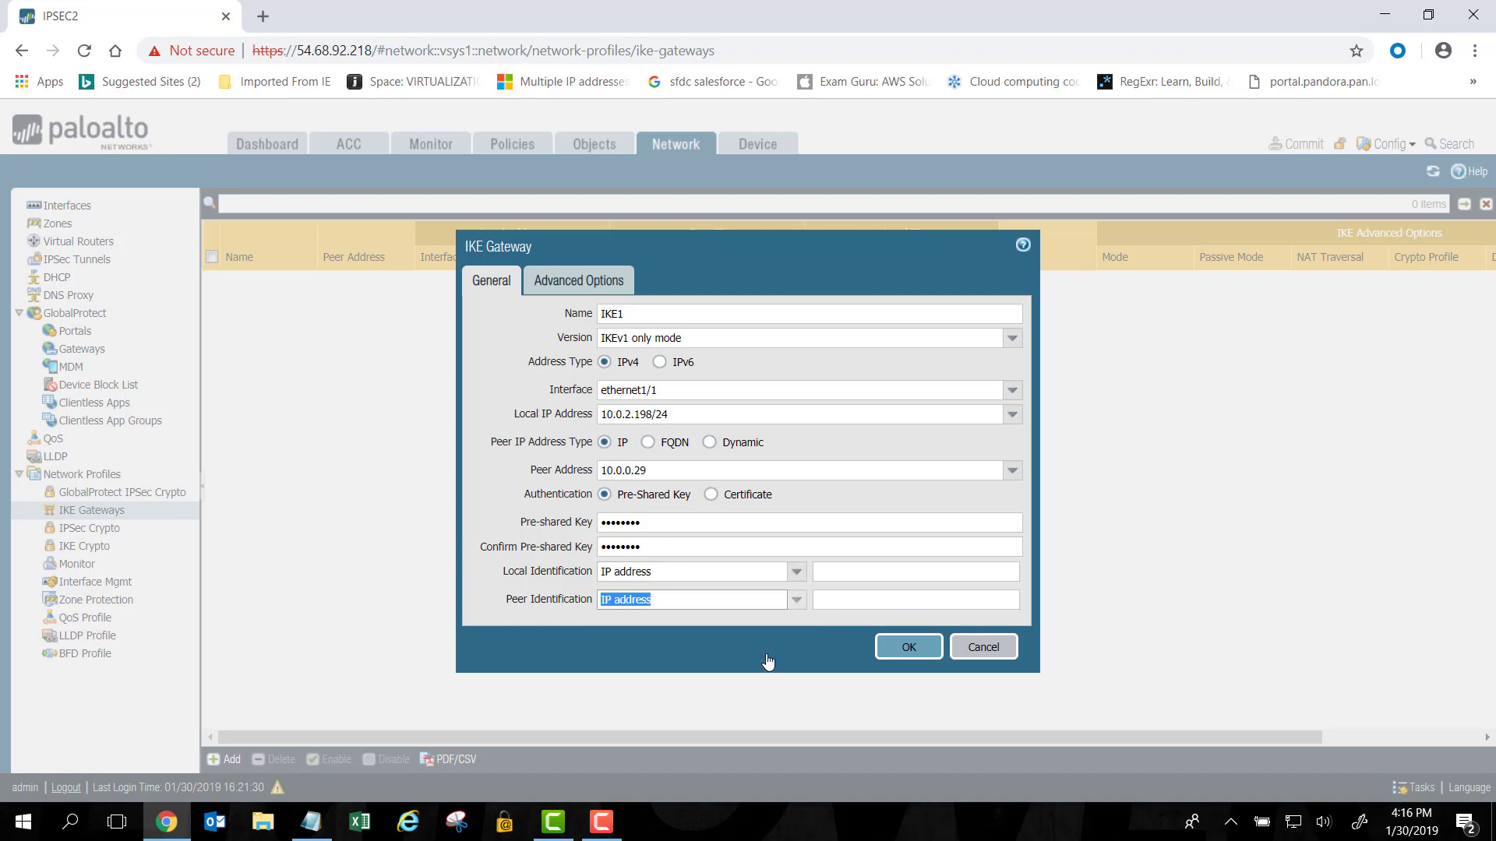
click(863, 575)
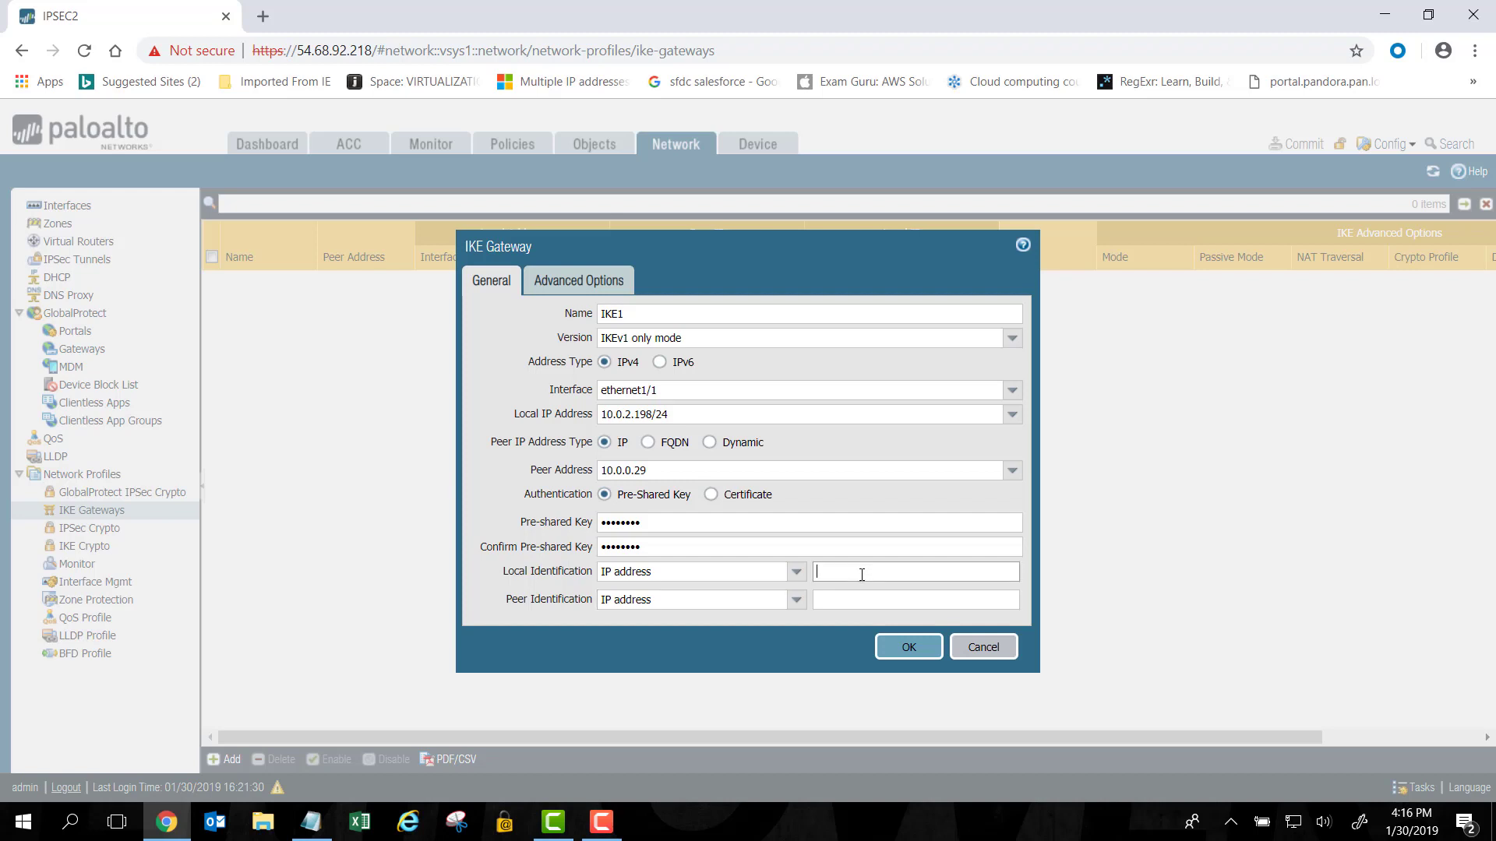
text(10.0.2.198)
click(857, 604)
text(10.0.0)
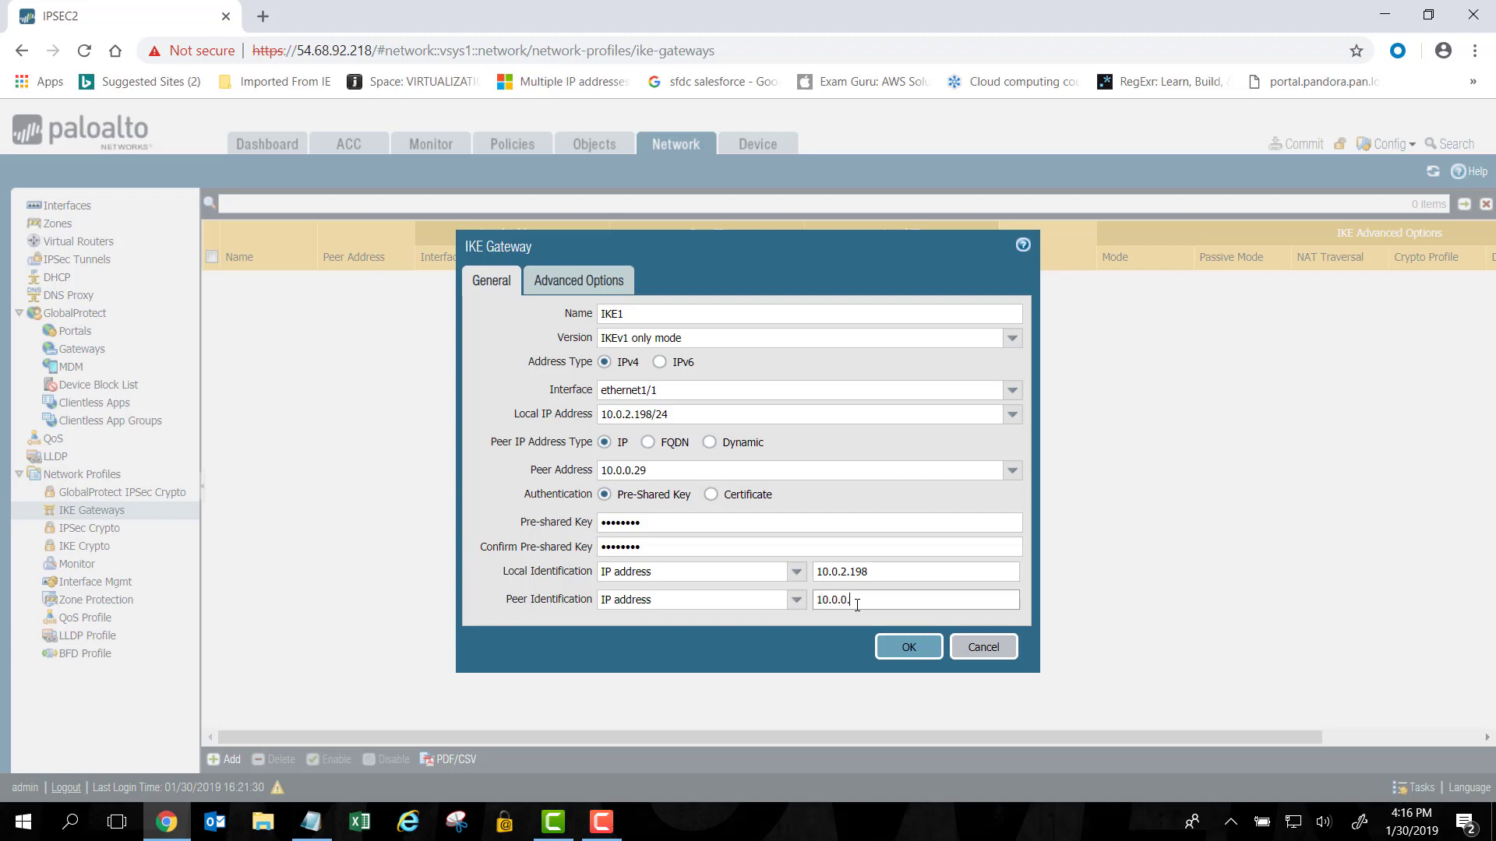
text(.29)
In the gateway's Advanced Options, keep exchange mode auto and select the default IKE crypto profile.
click(573, 287)
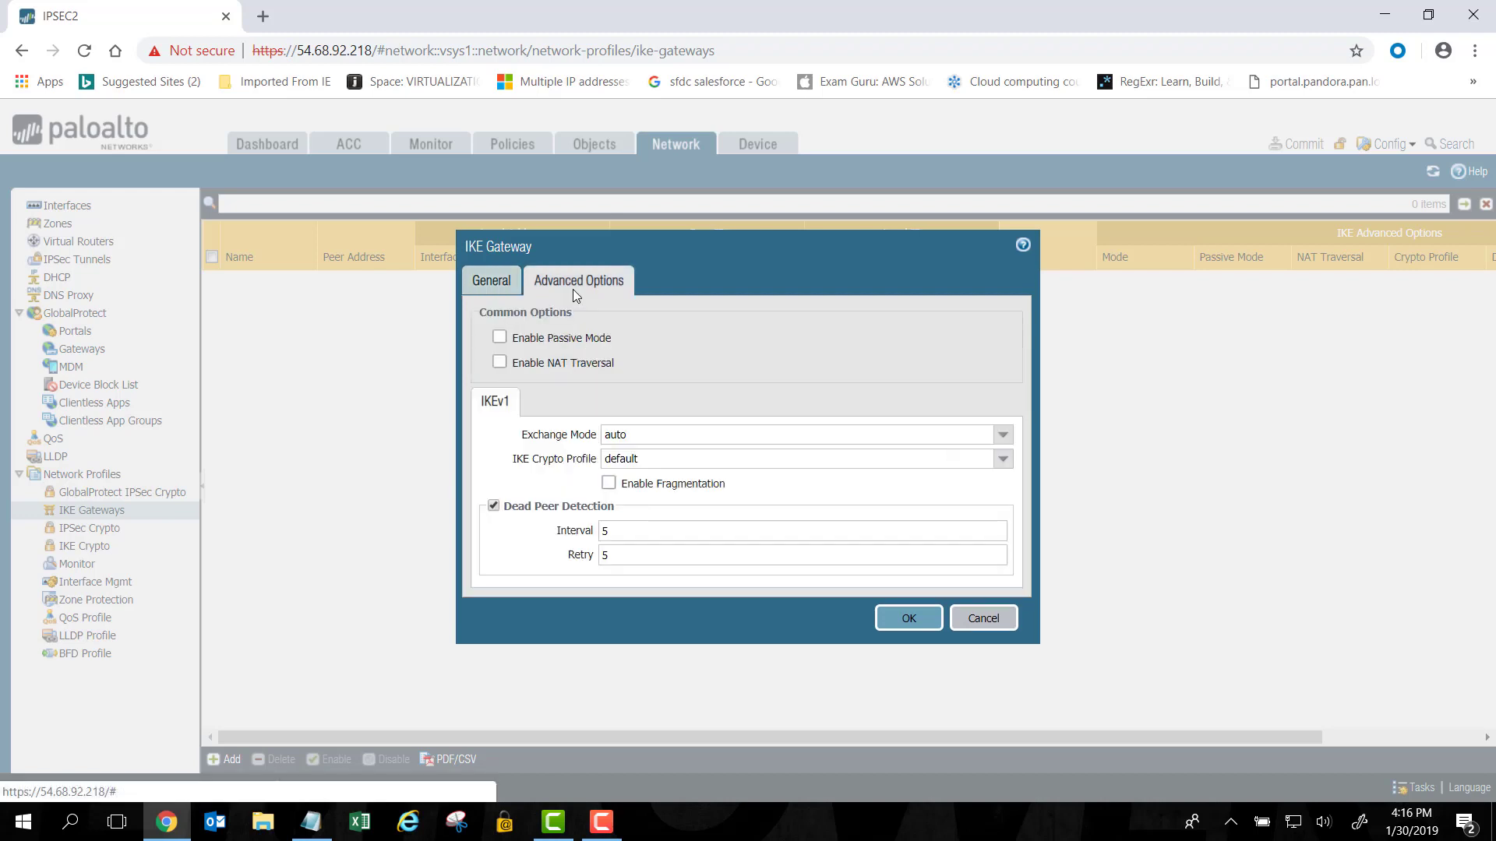
click(1004, 436)
click(1004, 436)
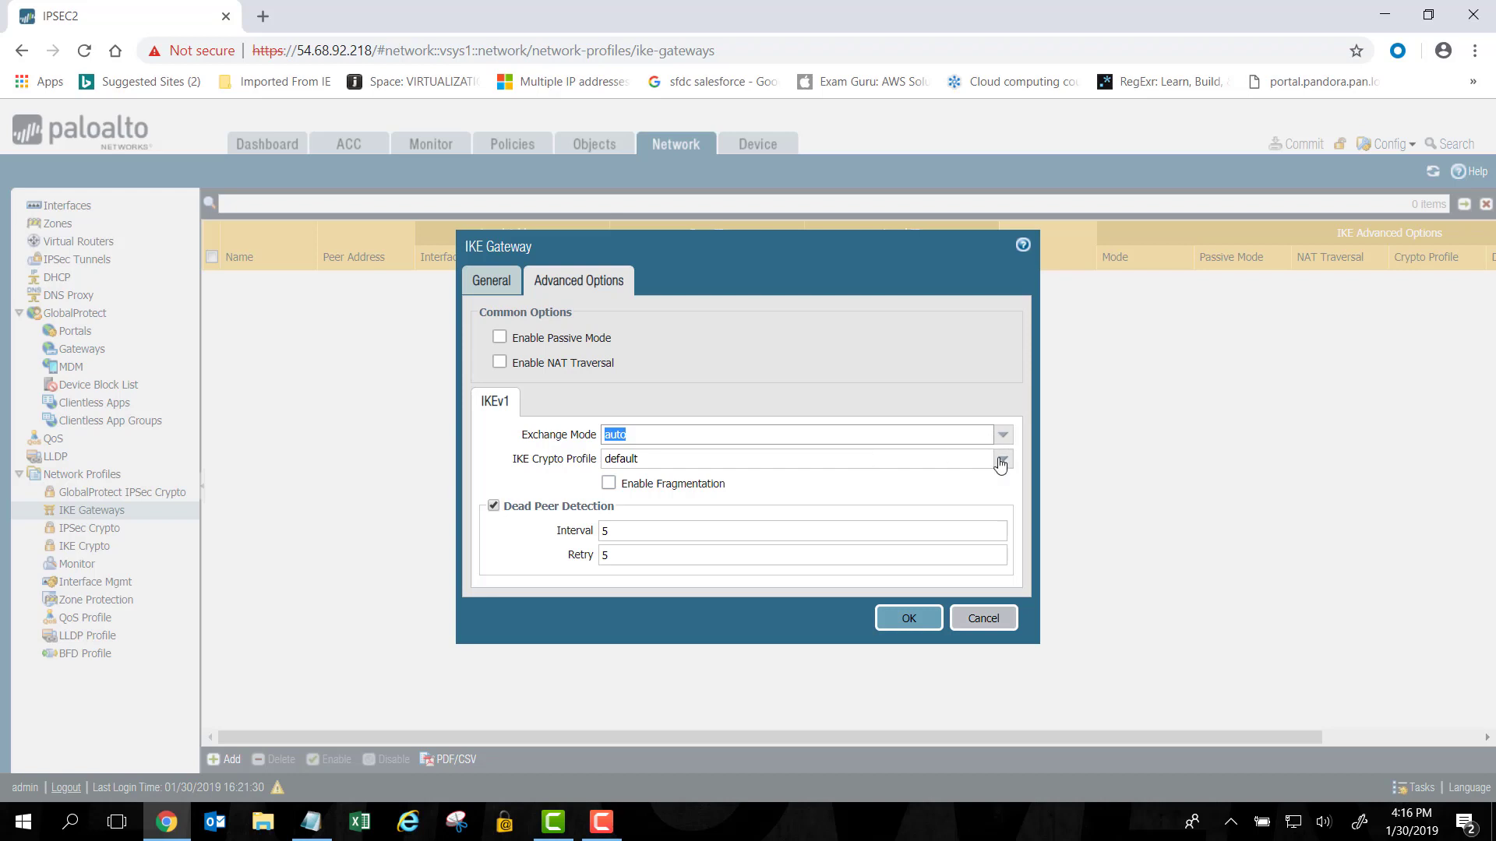
click(1001, 460)
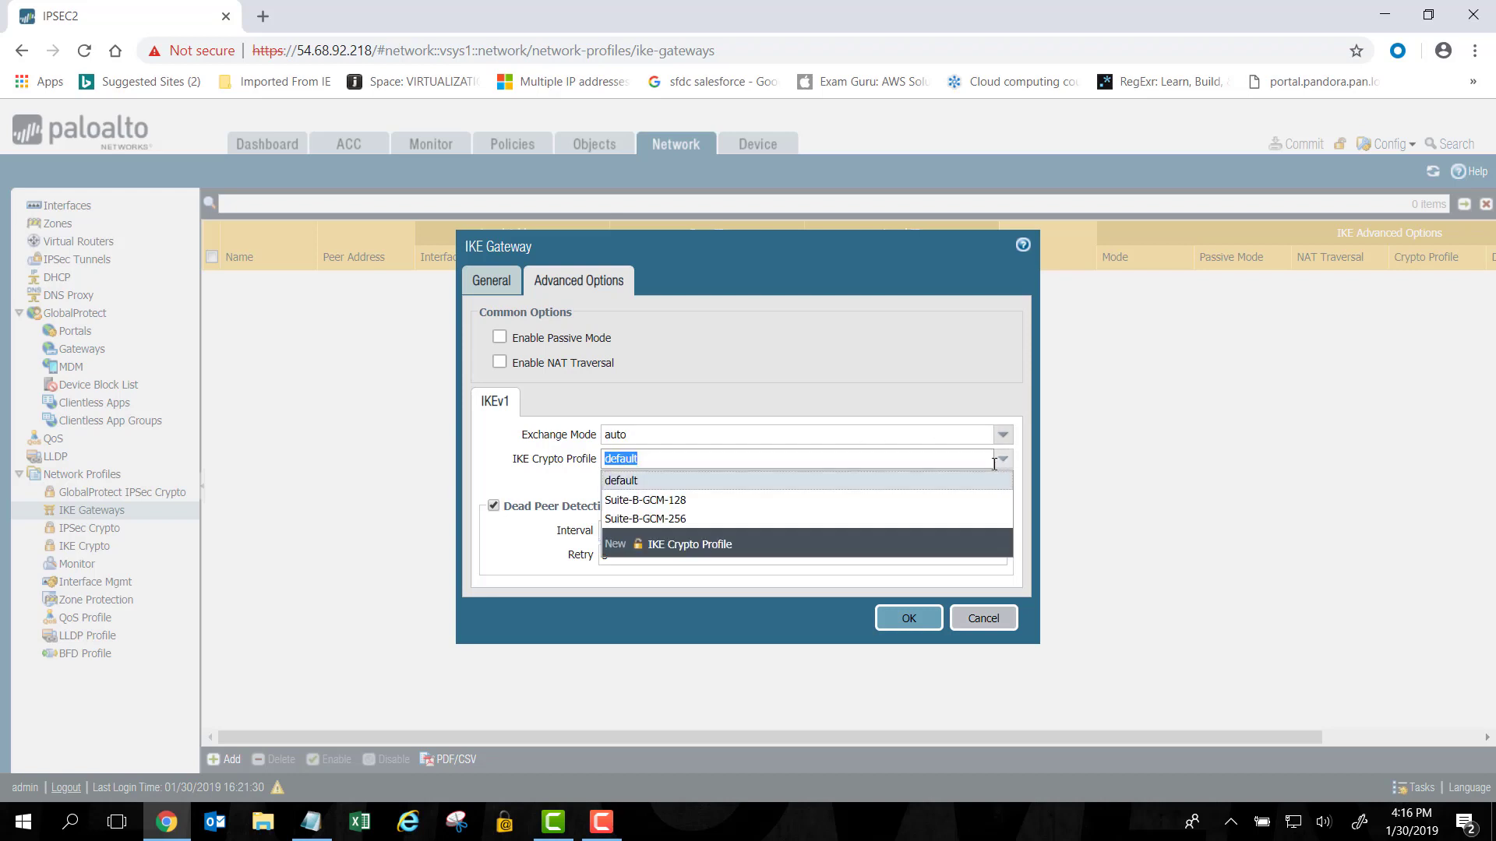
click(619, 485)
click(618, 483)
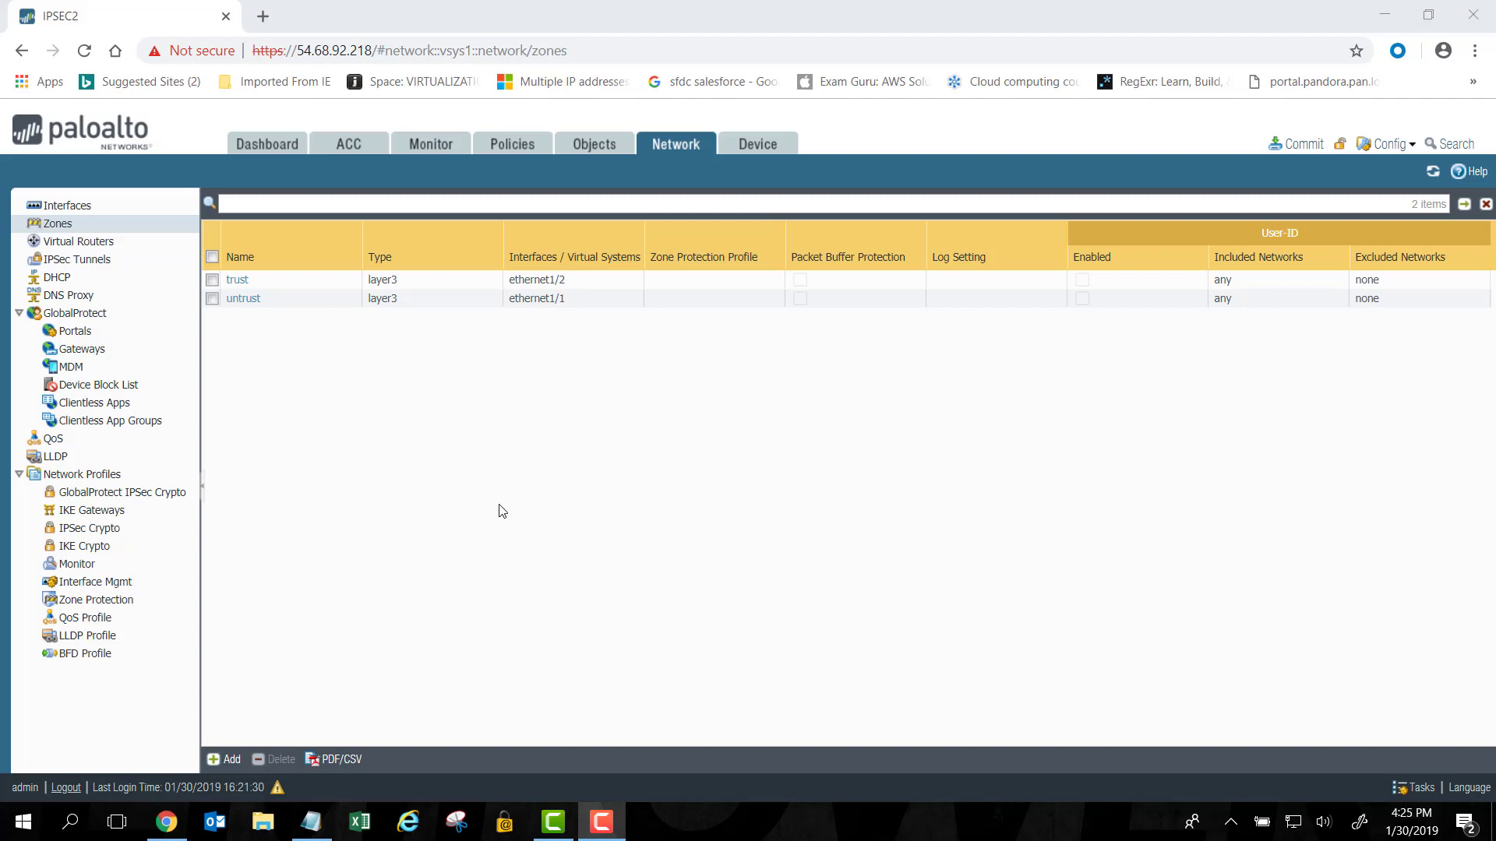
Add a Layer3 security zone named ipsec and save it.
click(234, 759)
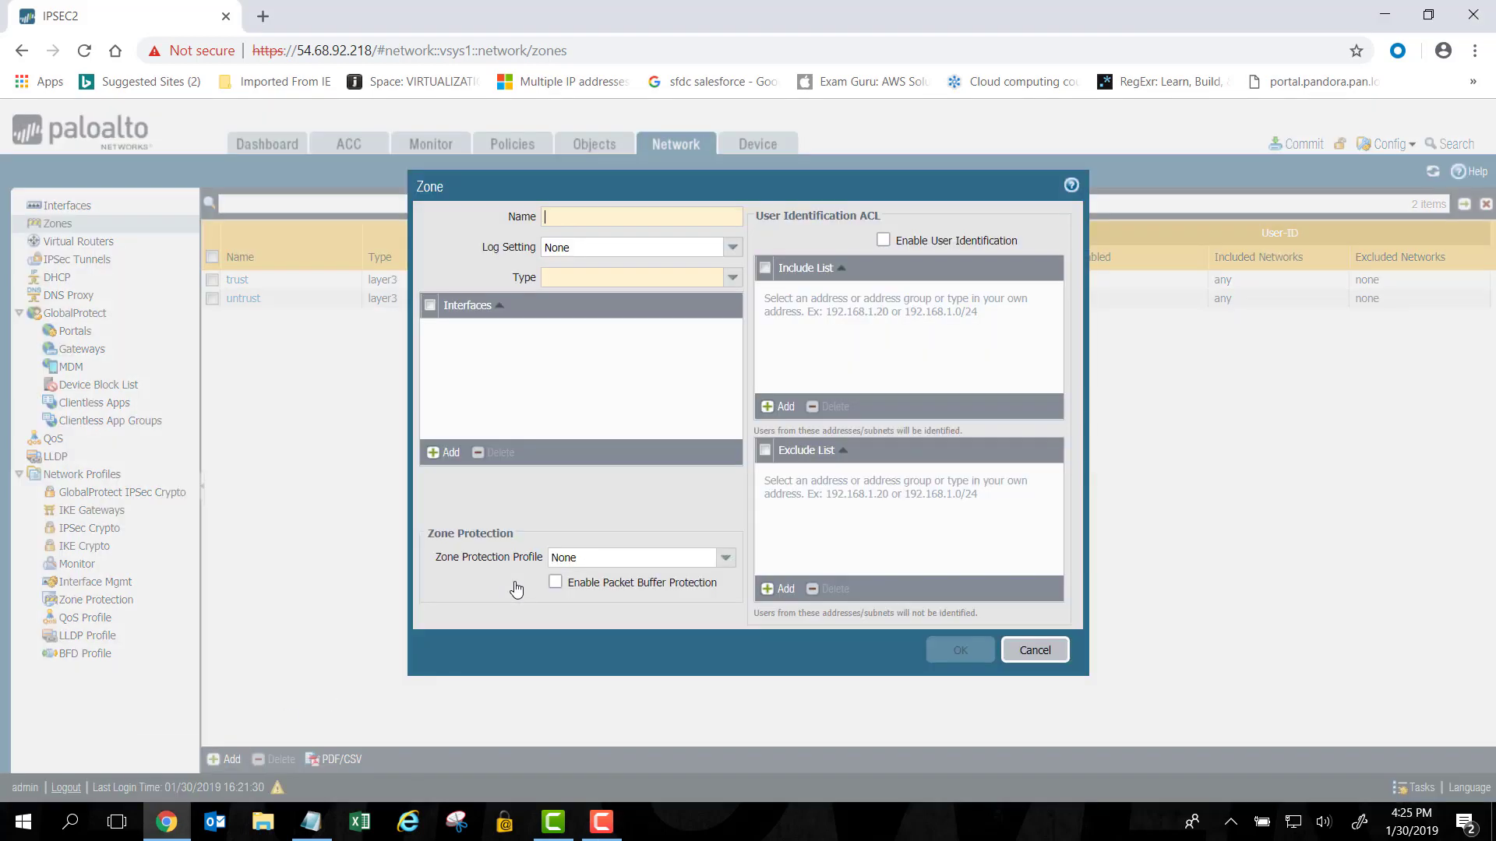
mouse_move(586, 214)
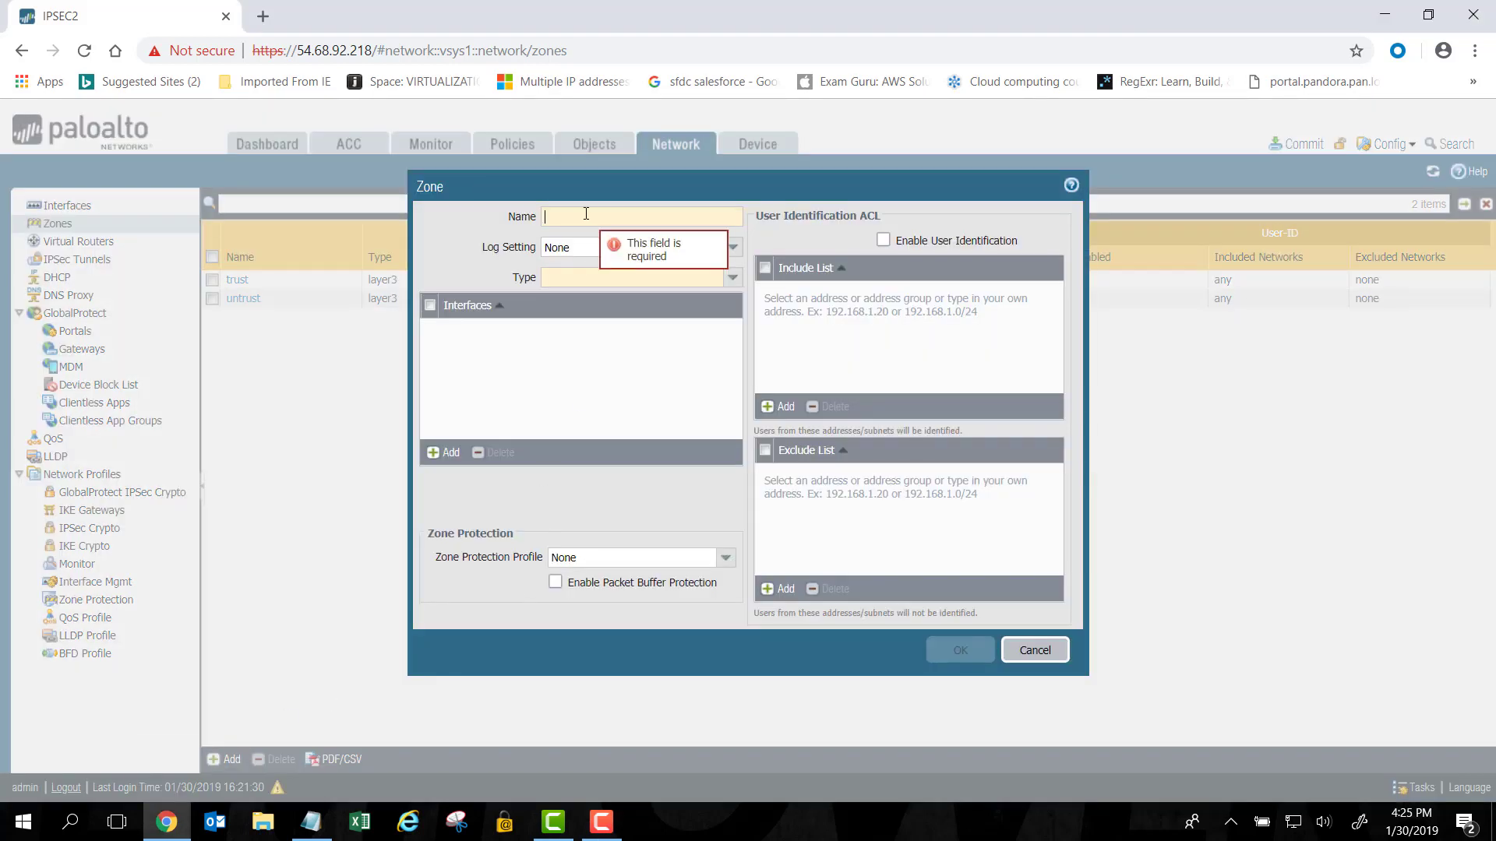
text(i)
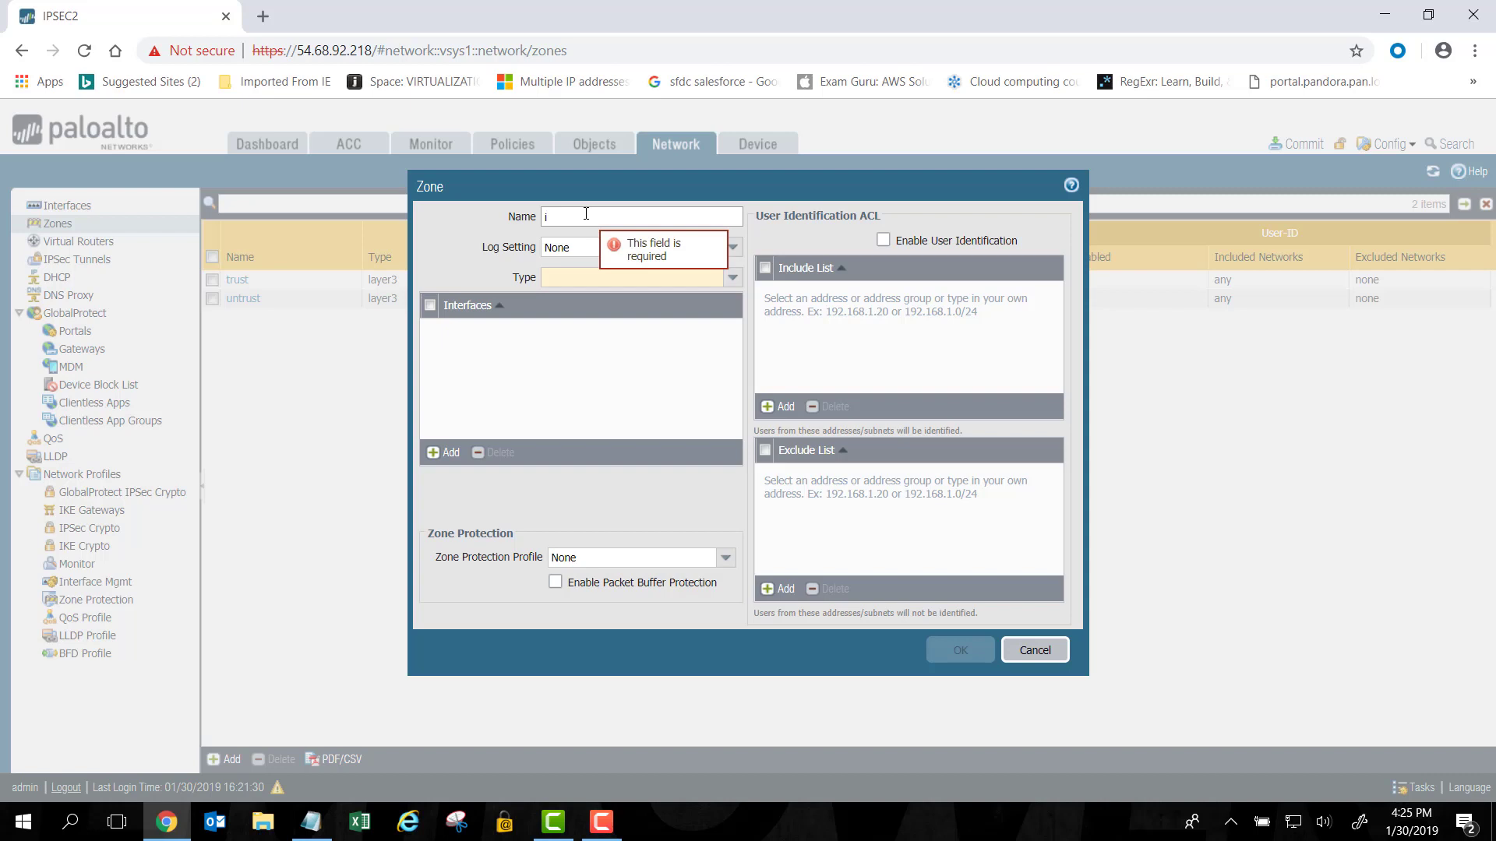
text(psec)
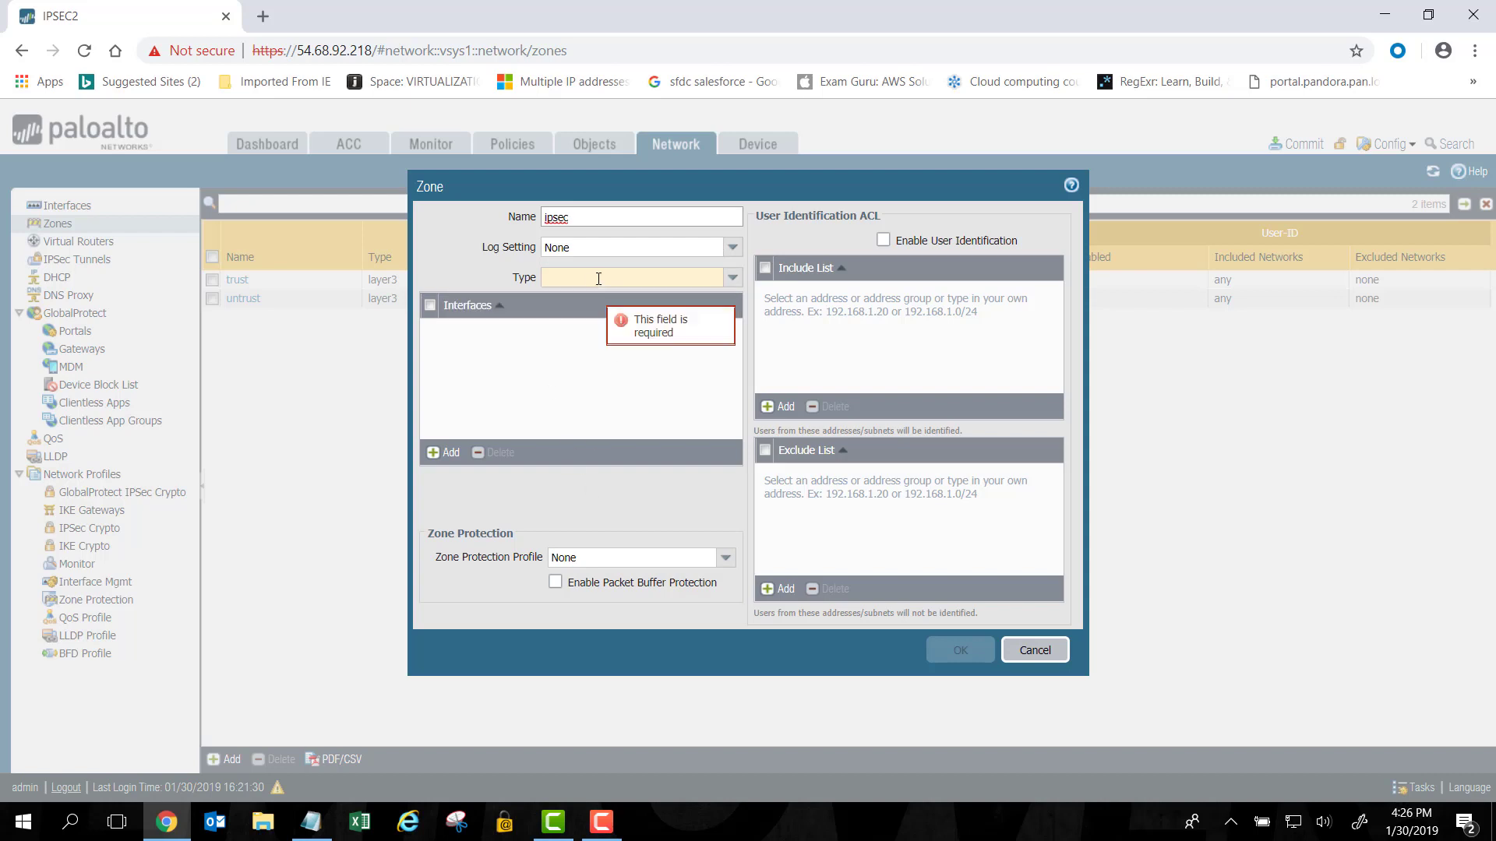
click(728, 279)
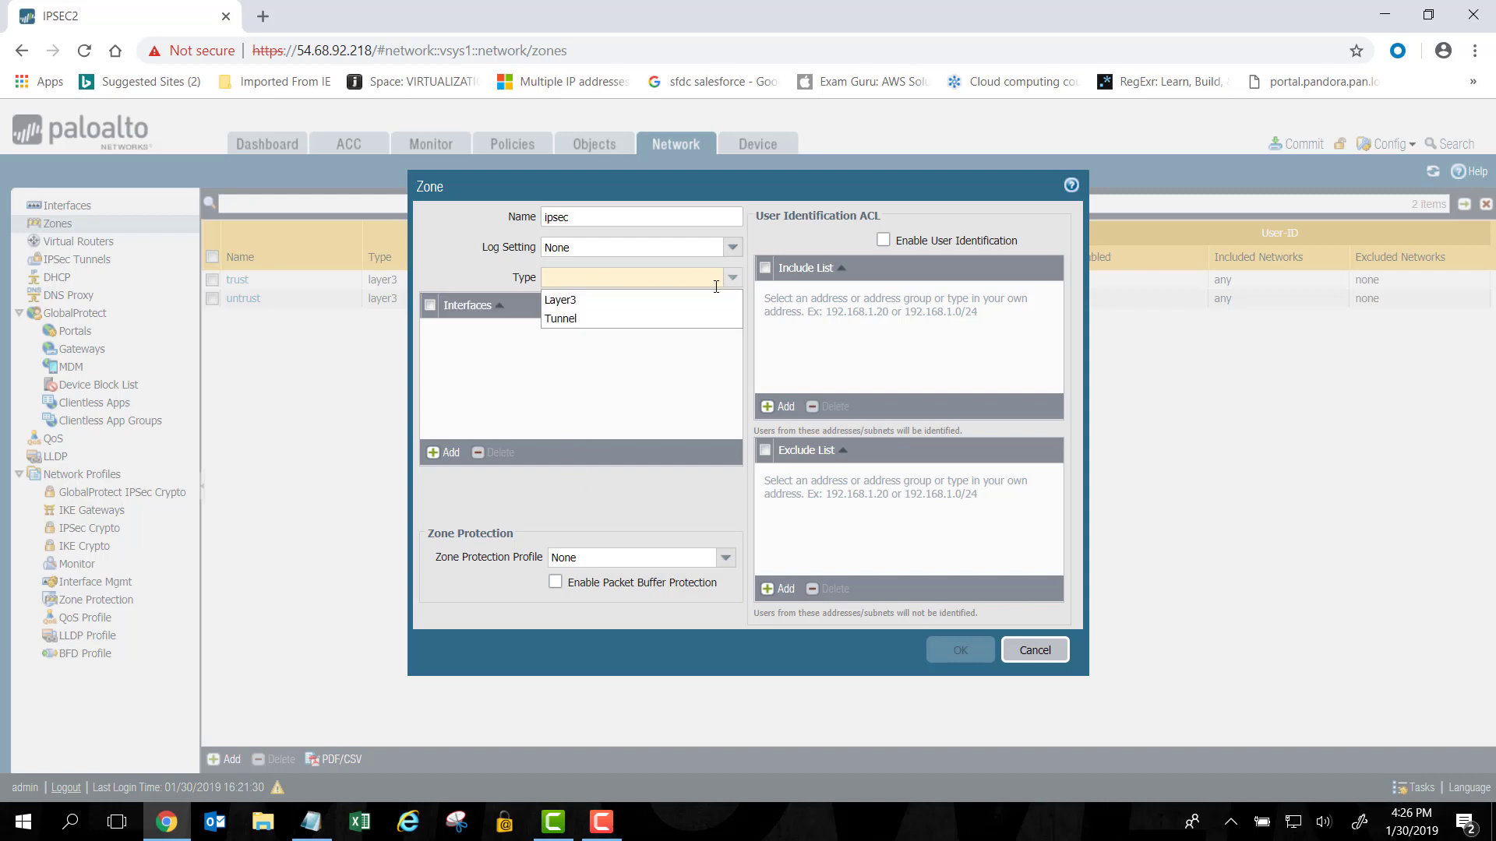
click(688, 305)
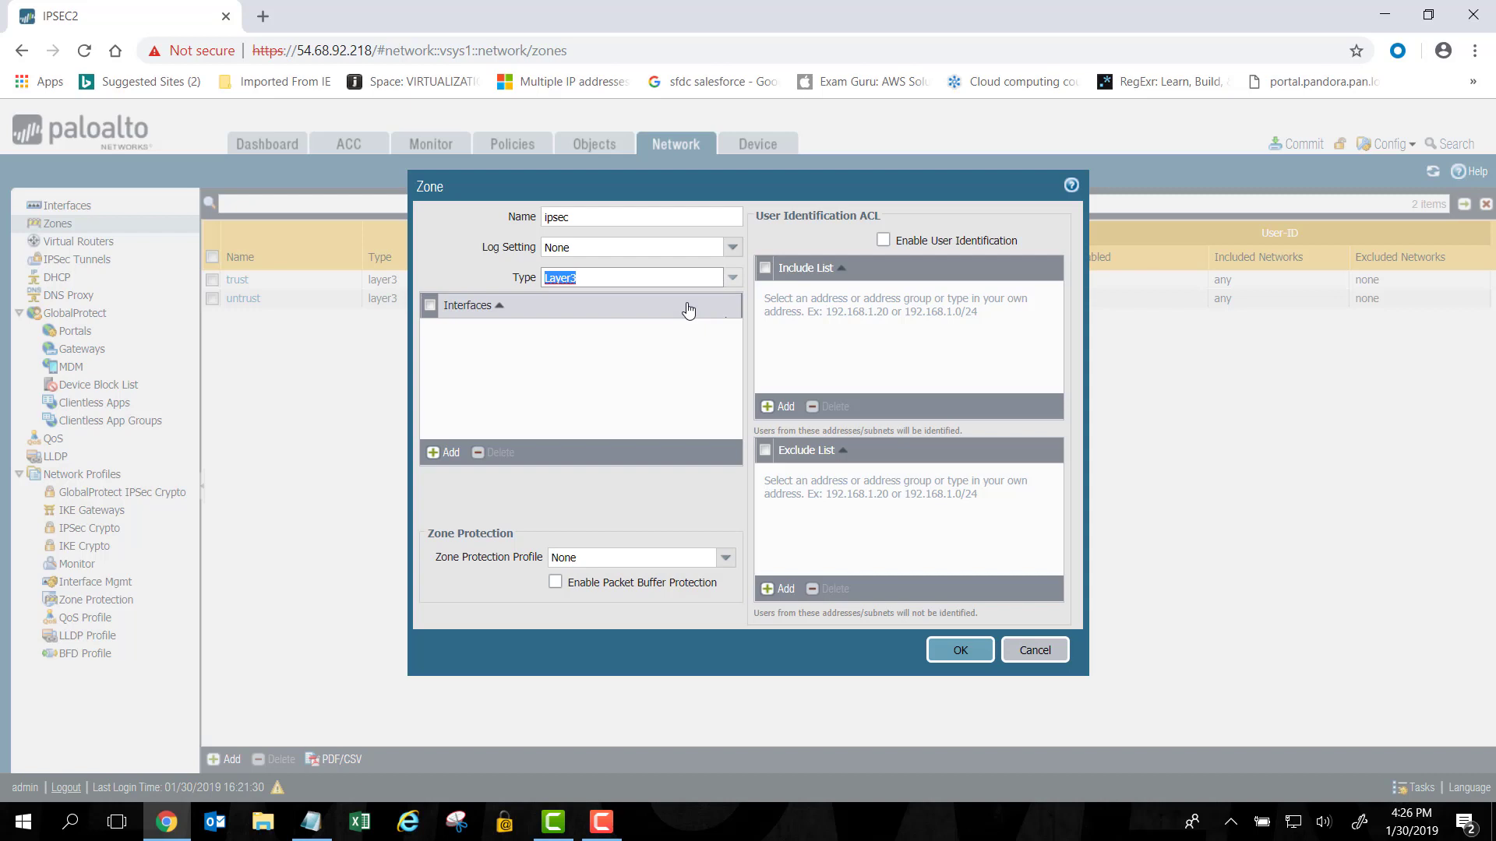
click(958, 652)
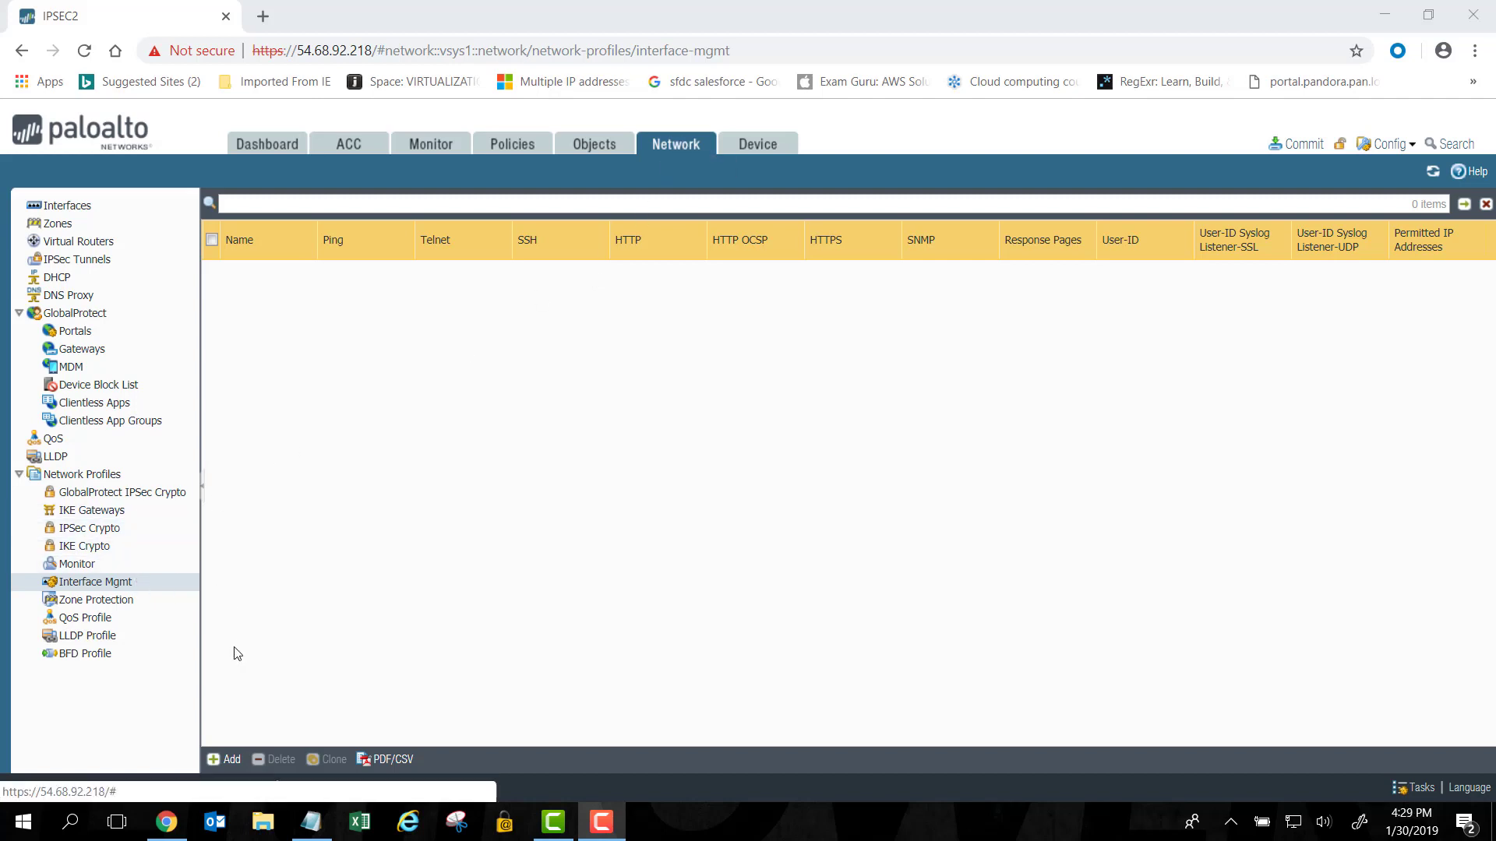
Create an interface management profile named ping with Ping enabled.
click(232, 761)
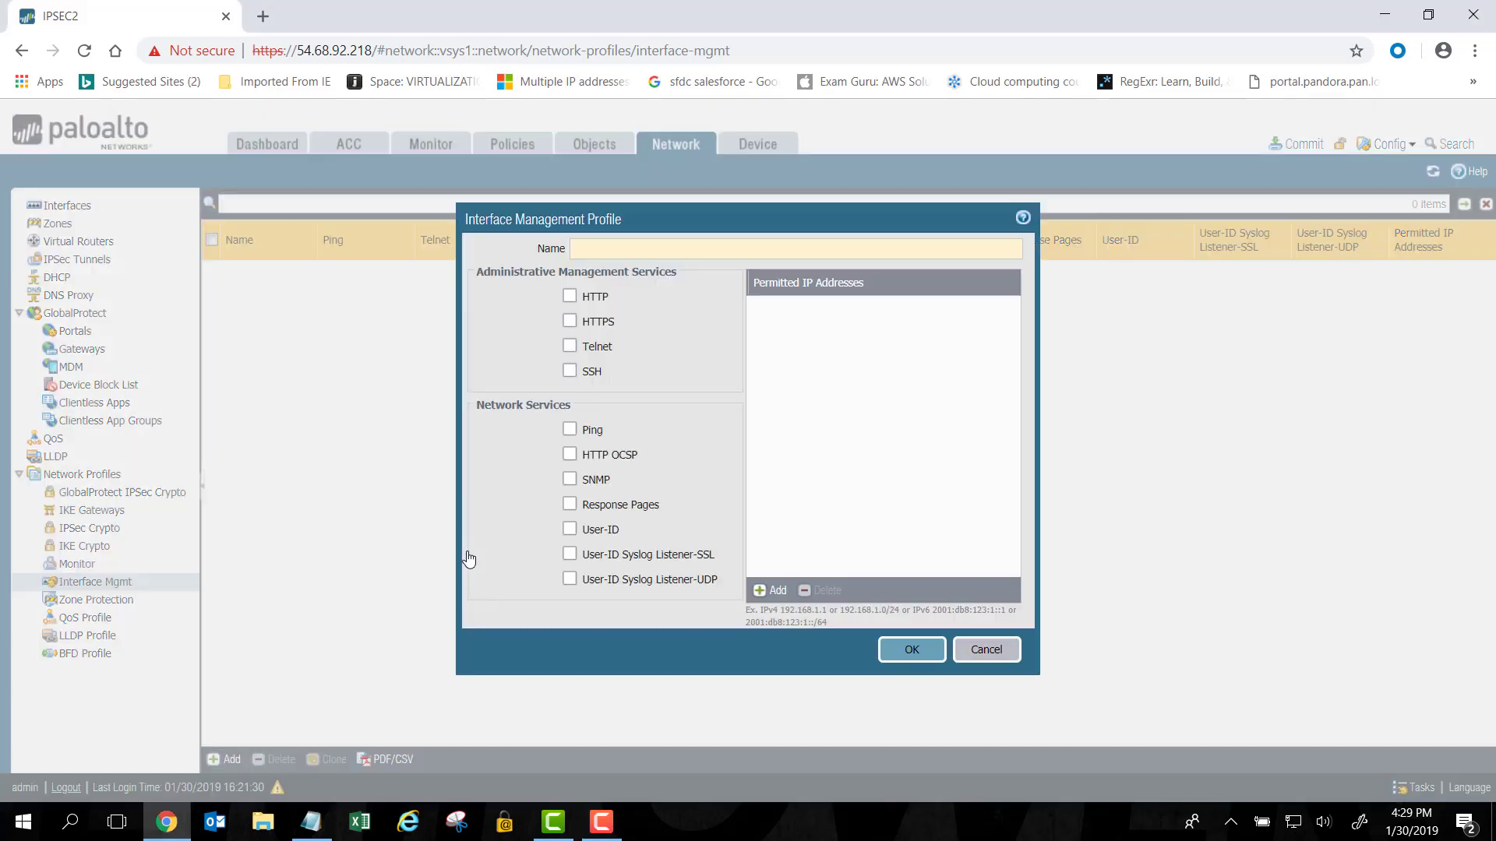
mouse_move(614, 247)
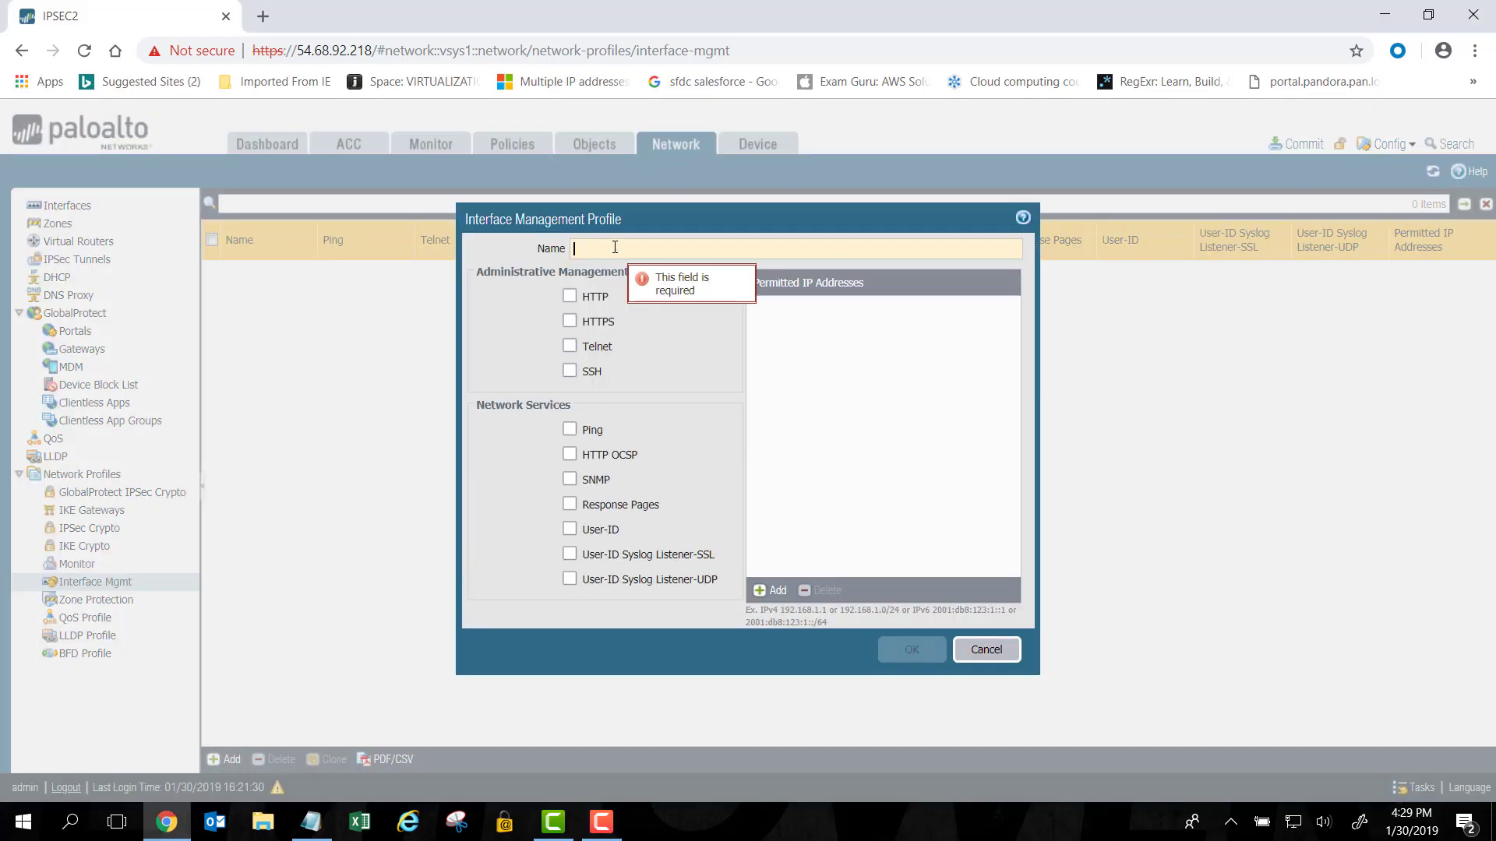
text(ping)
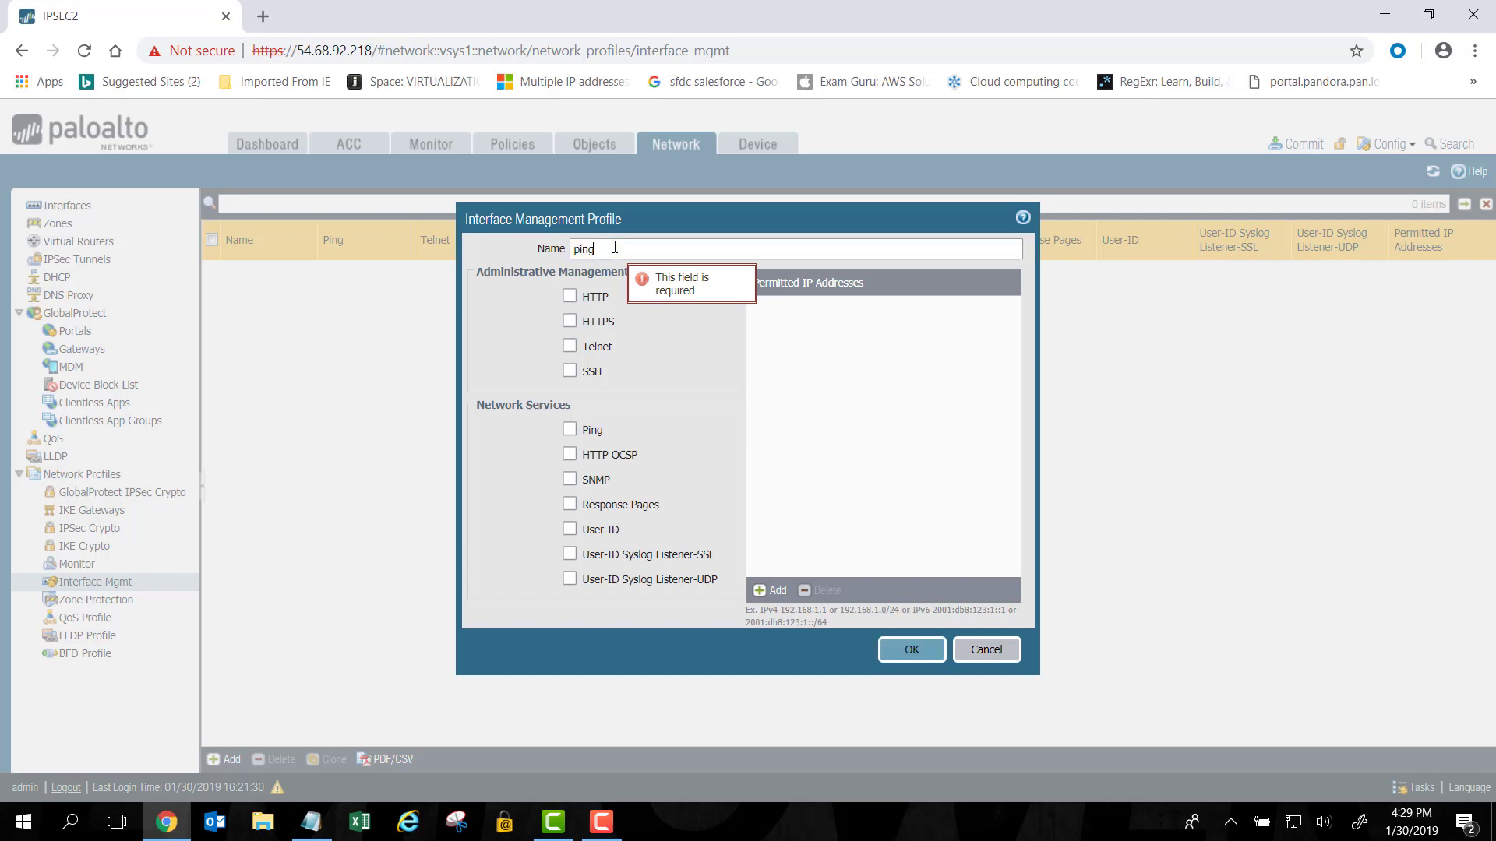
click(569, 430)
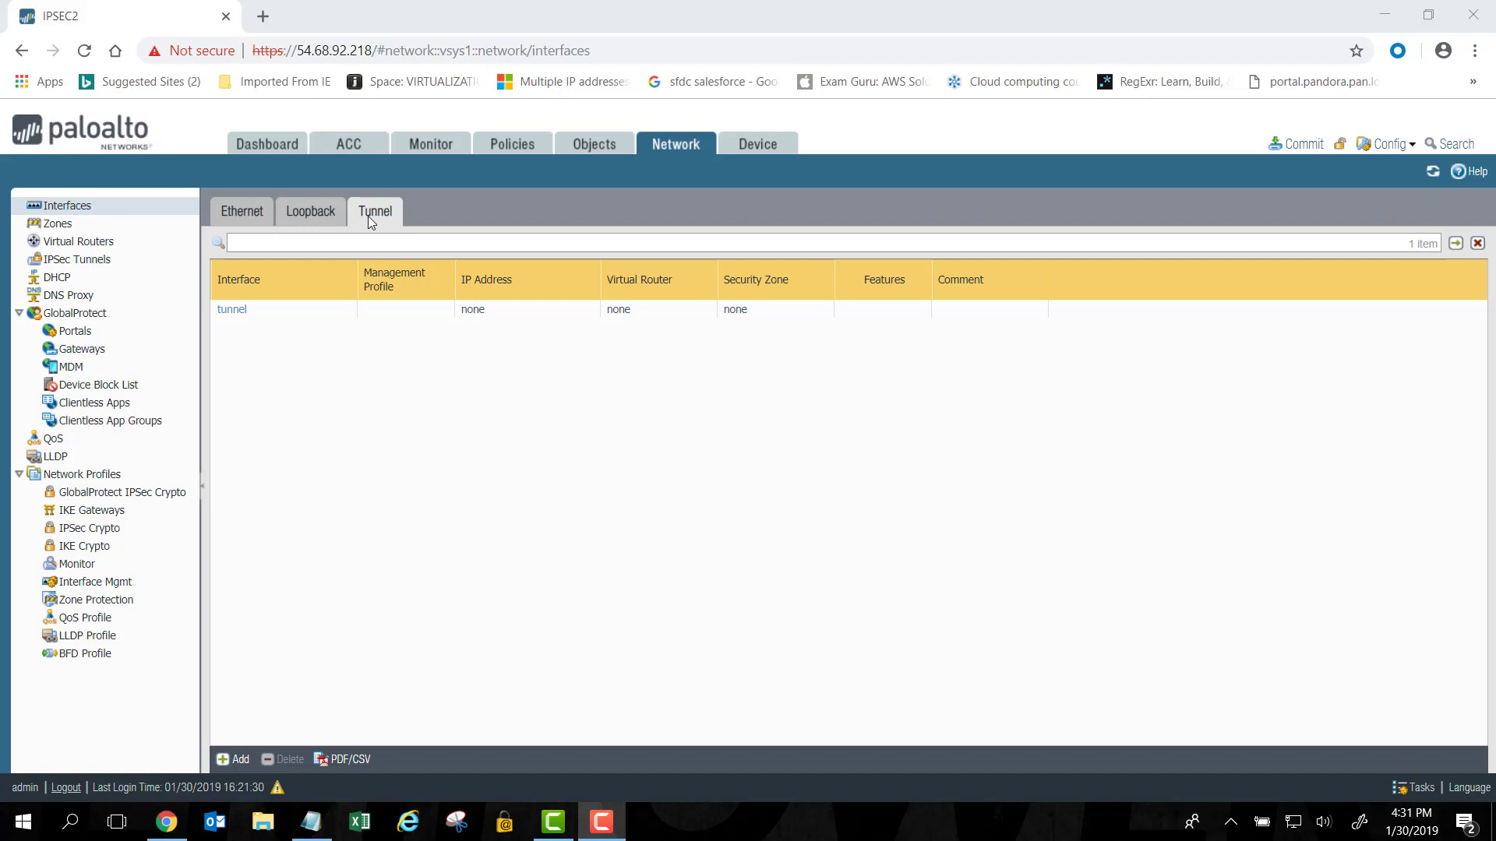
Add tunnel interface tunnel.1 in the default virtual router and the ipsec security zone.
click(245, 742)
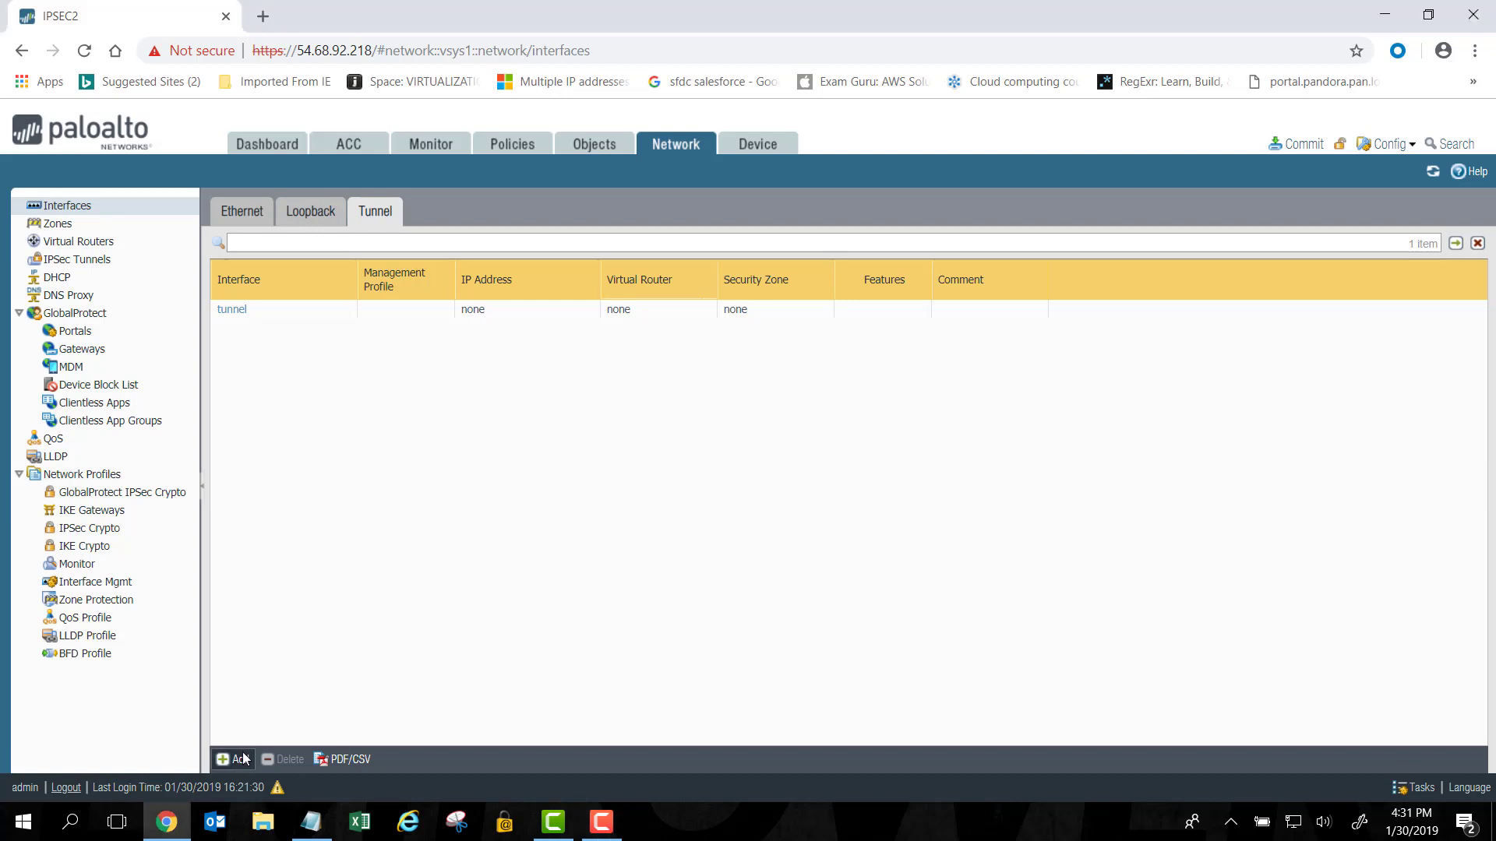
click(237, 759)
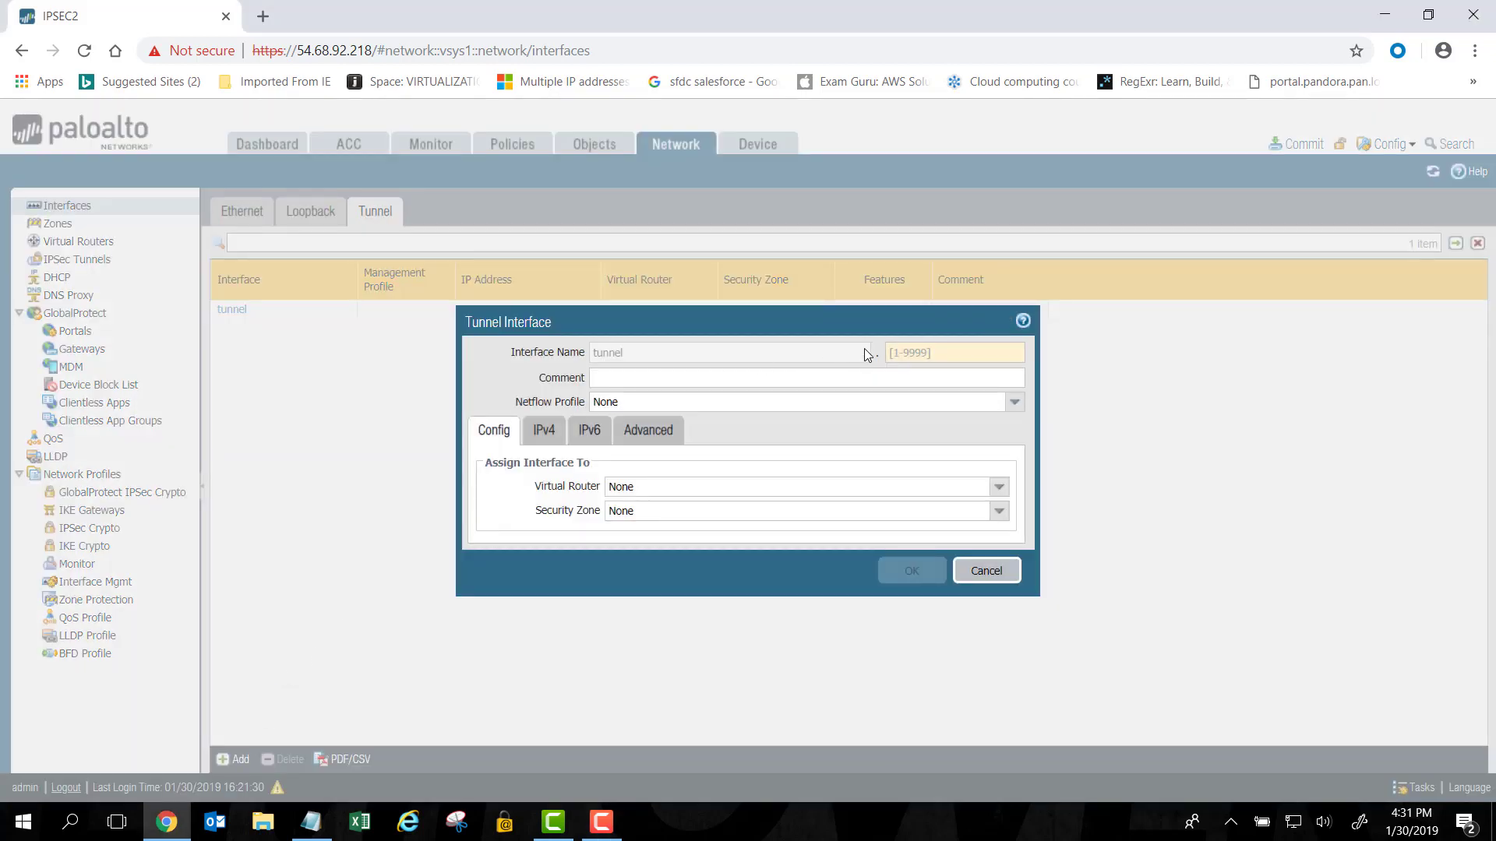
click(906, 353)
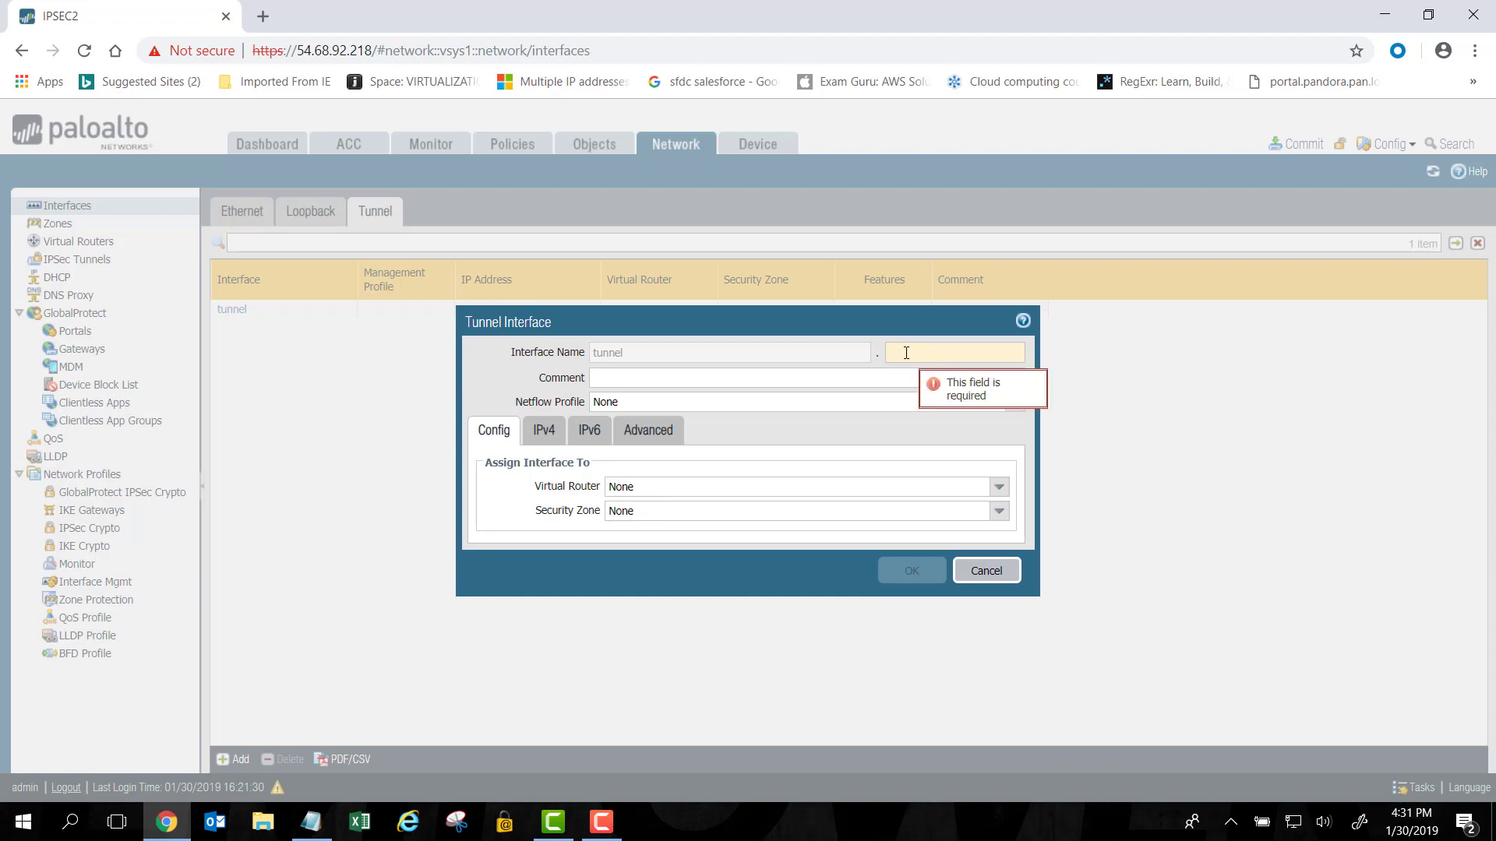
text(1)
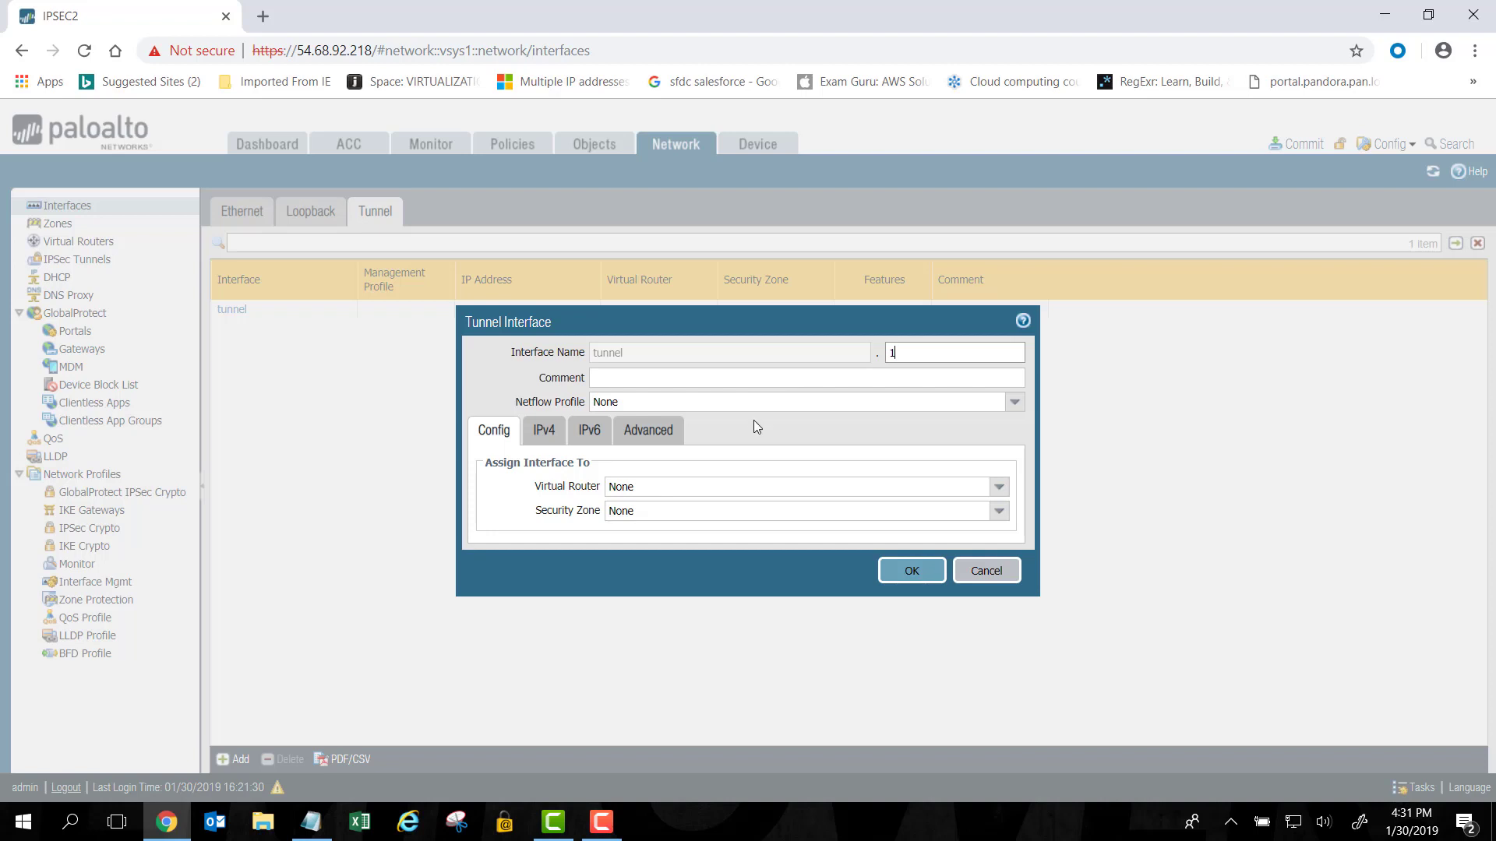
click(999, 489)
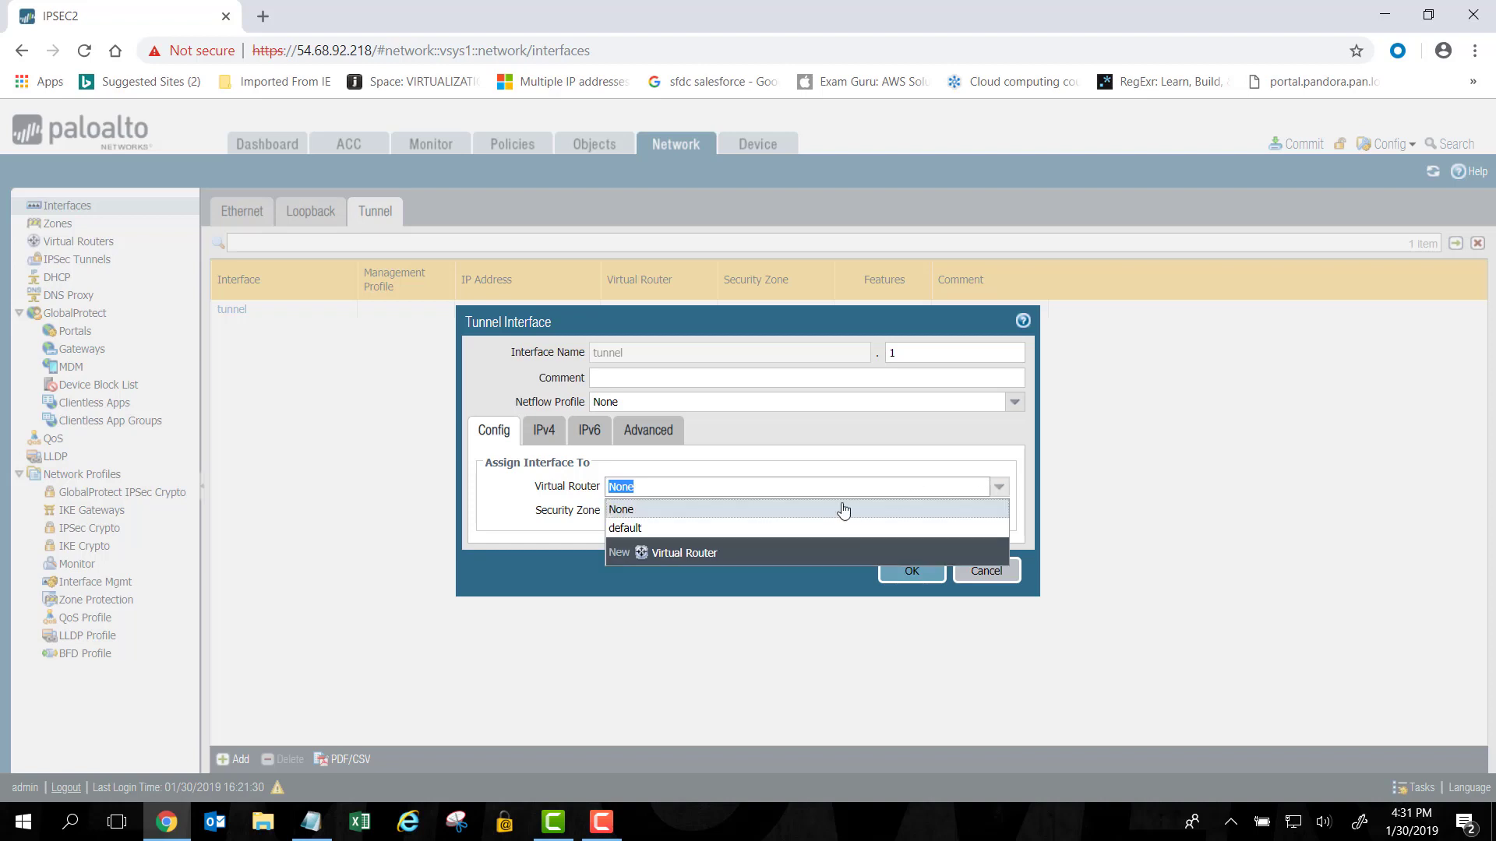
click(636, 530)
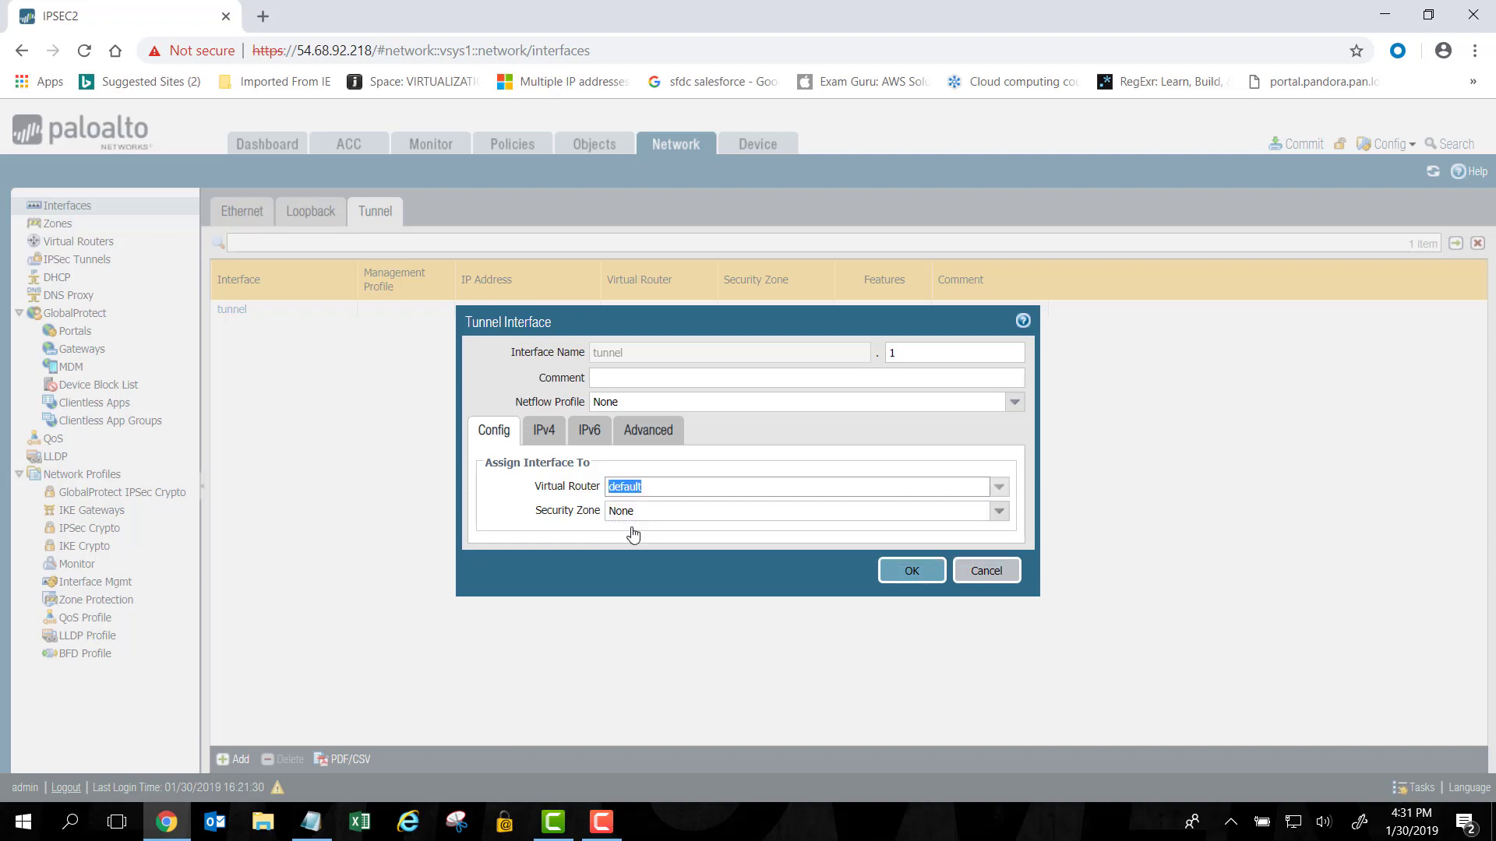
click(1000, 513)
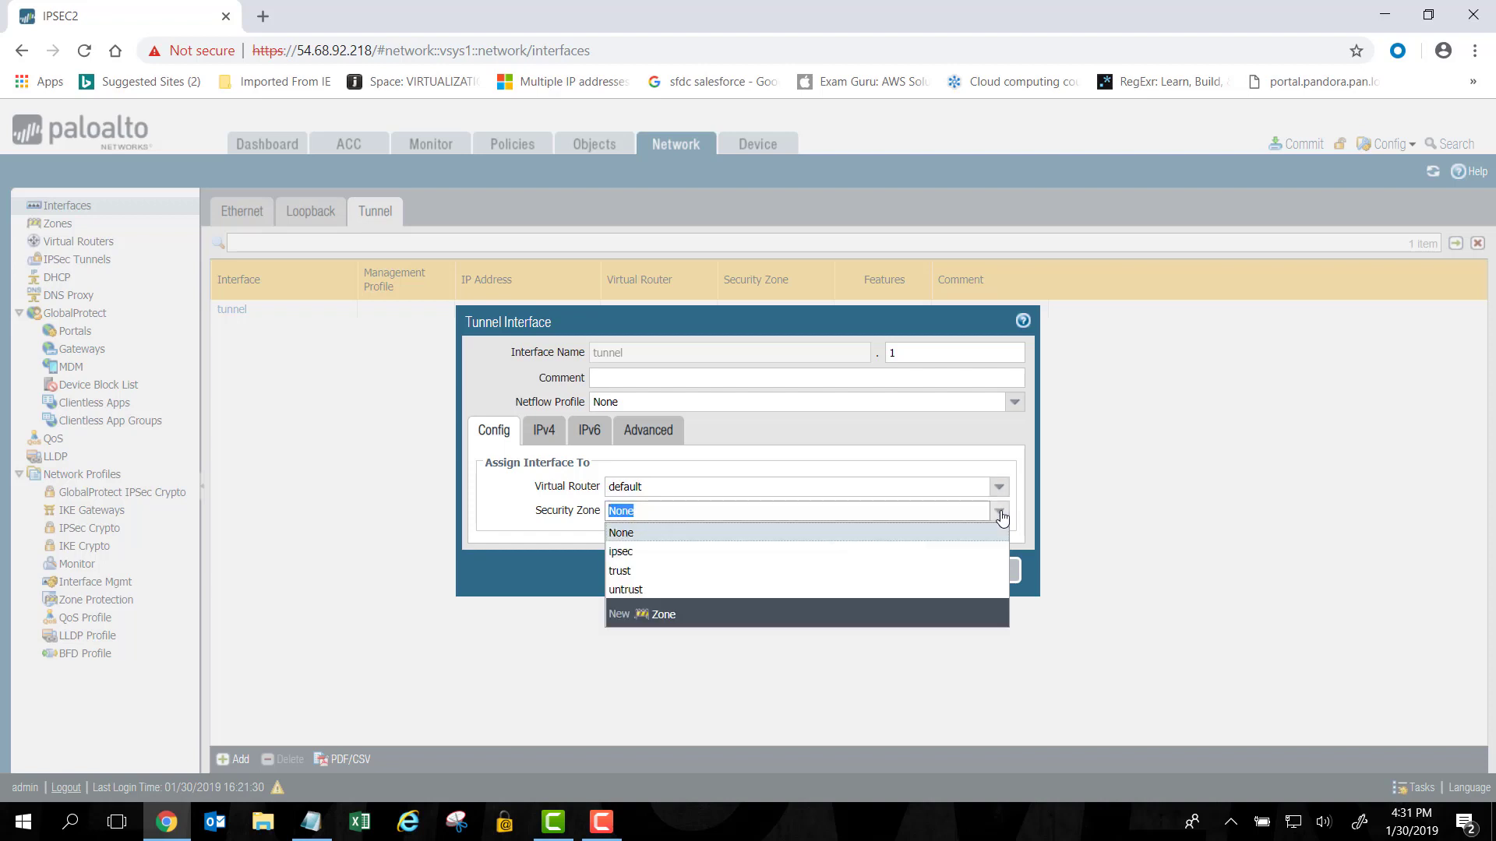
click(656, 560)
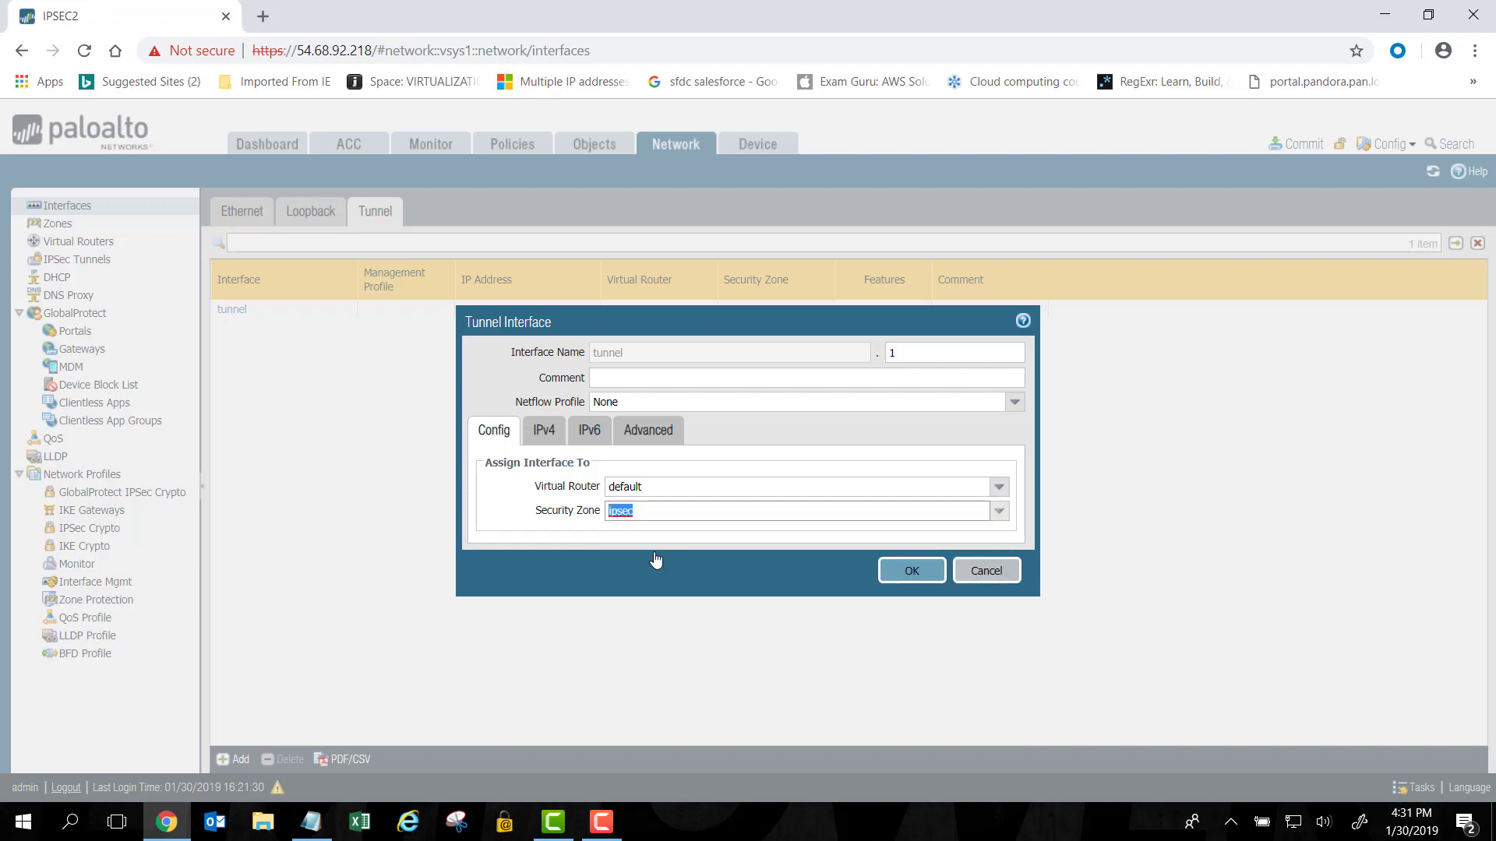
Add IPv4 address 10.10.10.2/30 to tunnel.1.
click(544, 440)
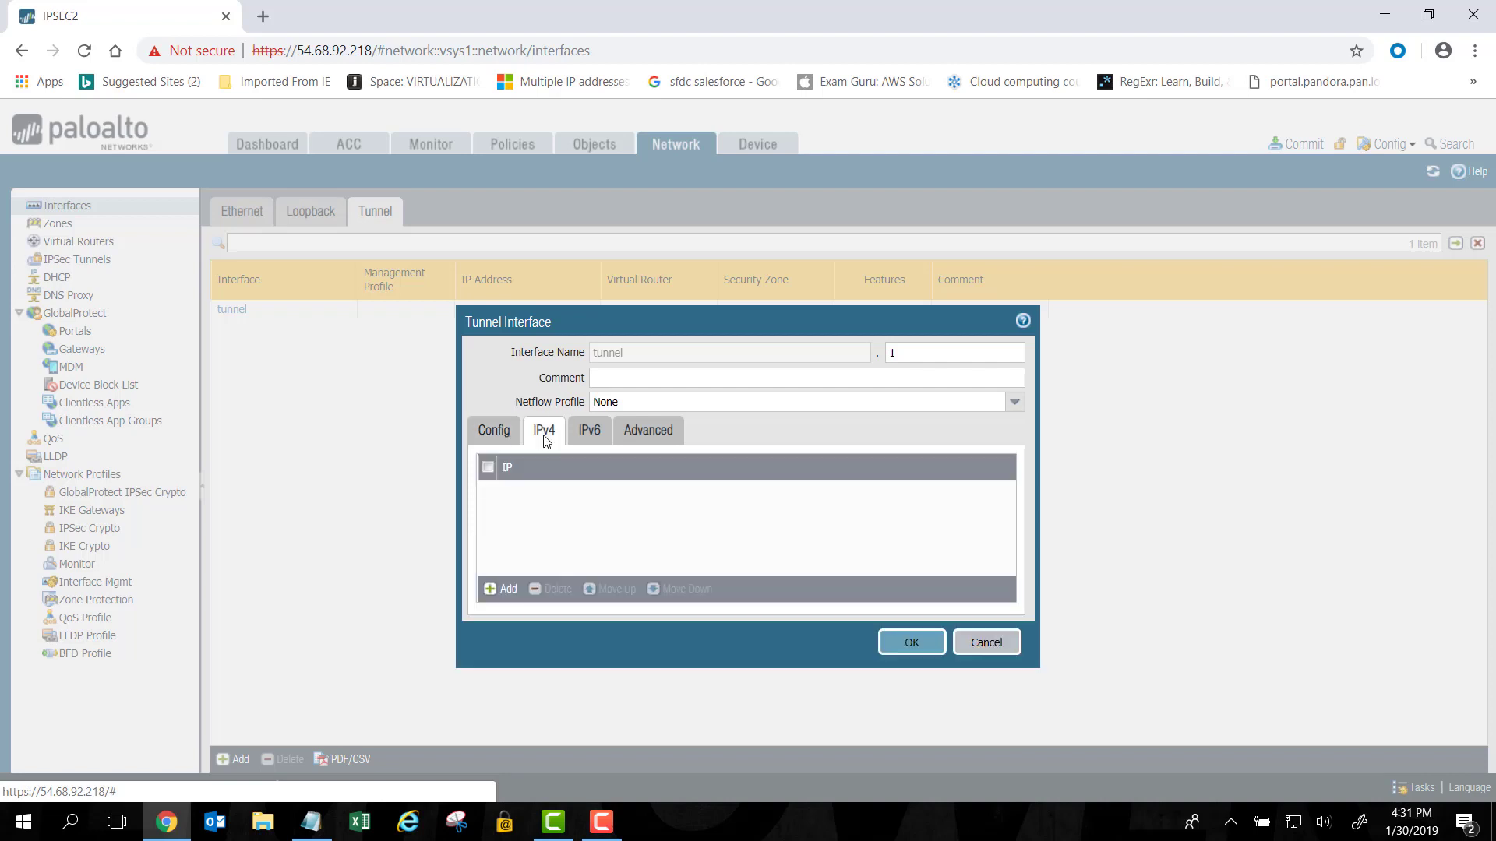
click(512, 590)
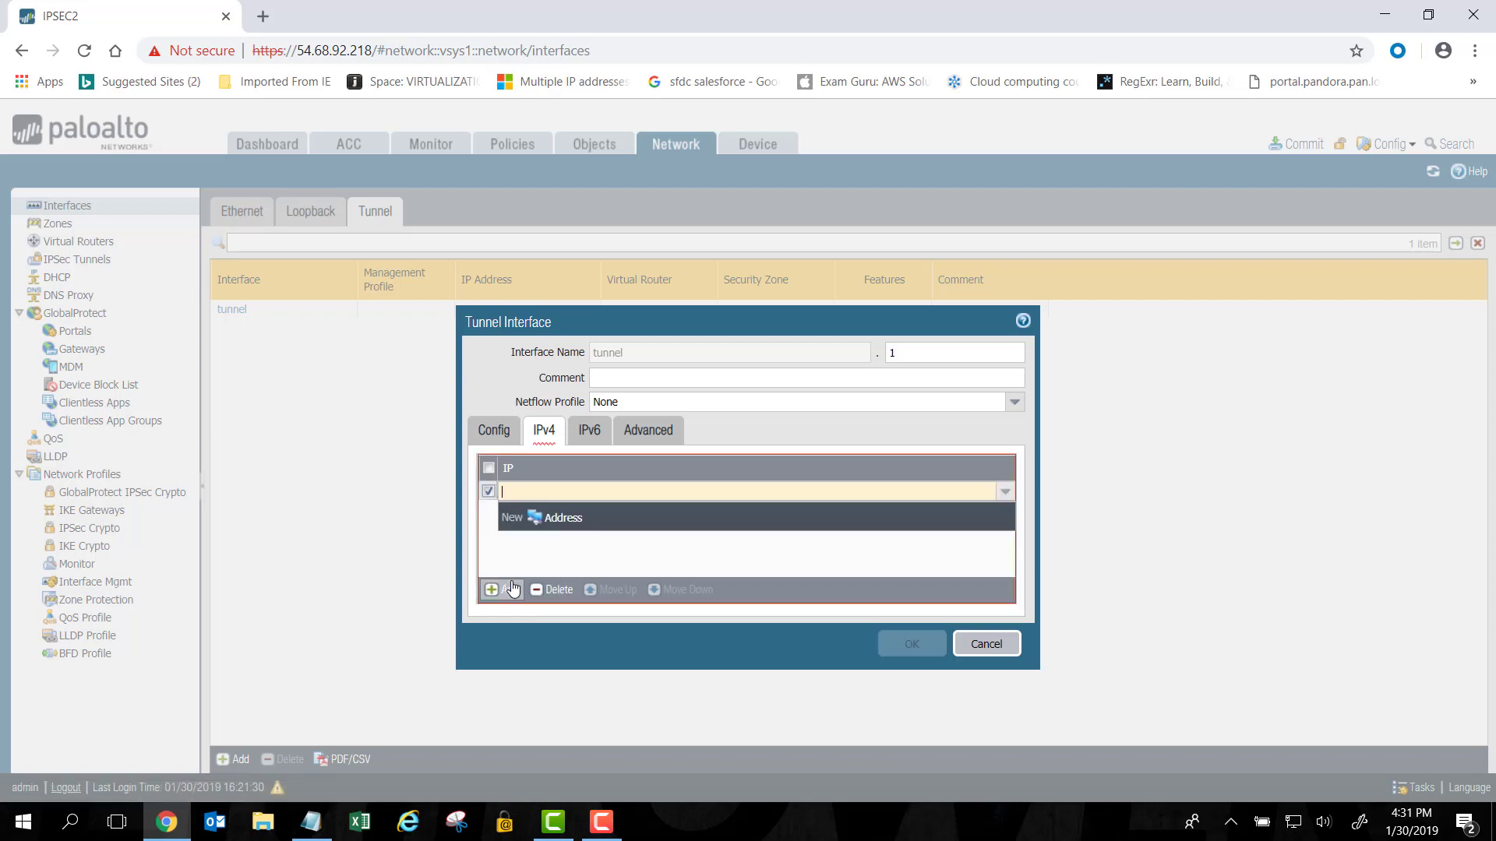
text(10.0)
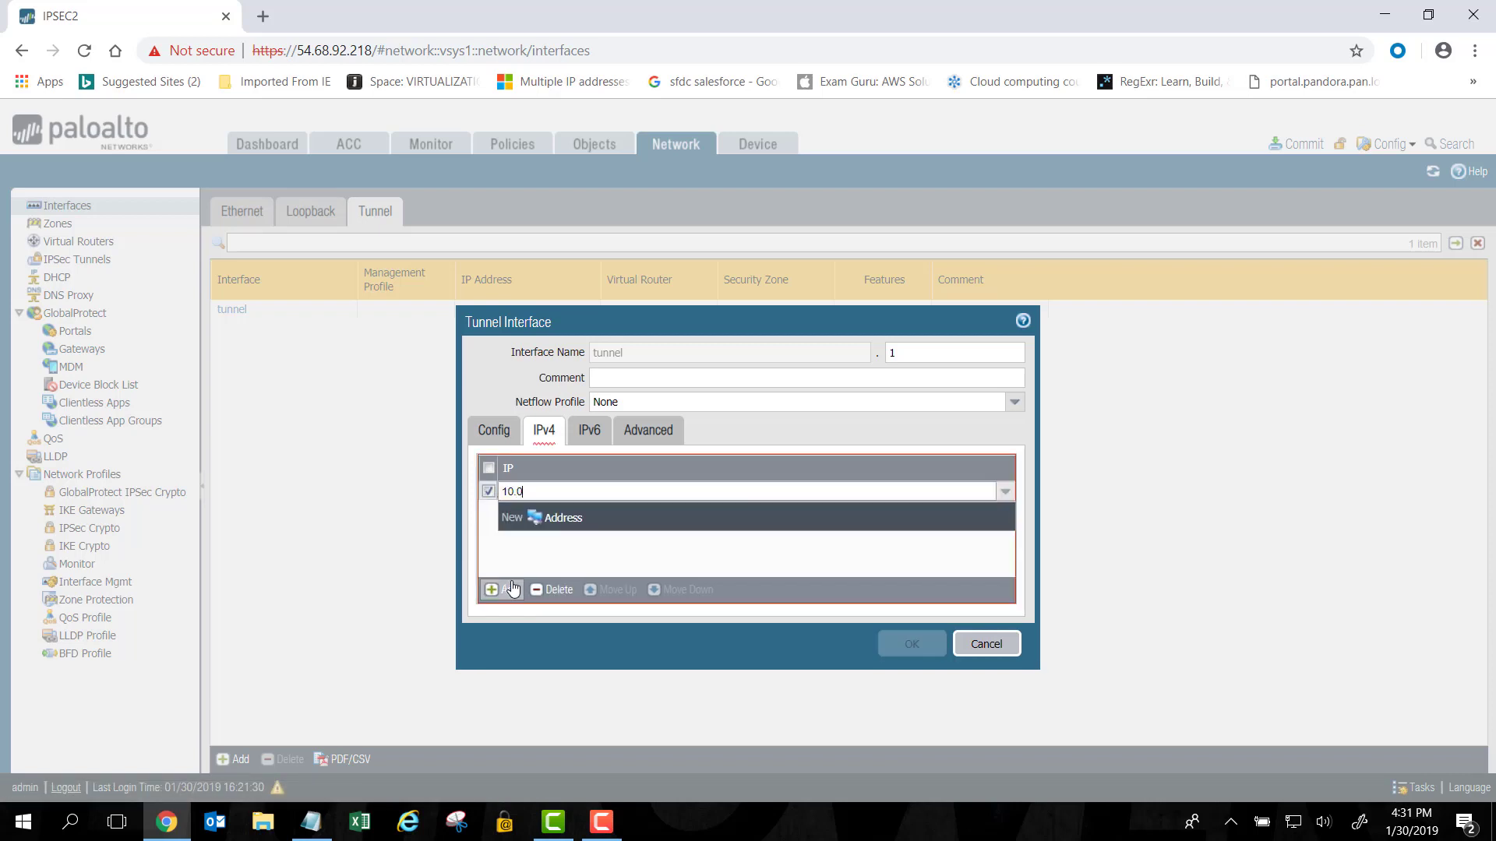
key(BackSpace)
key(BackSpace)
key(BackSpace)
key(BackSpace)
text(10.10.10.2/30)
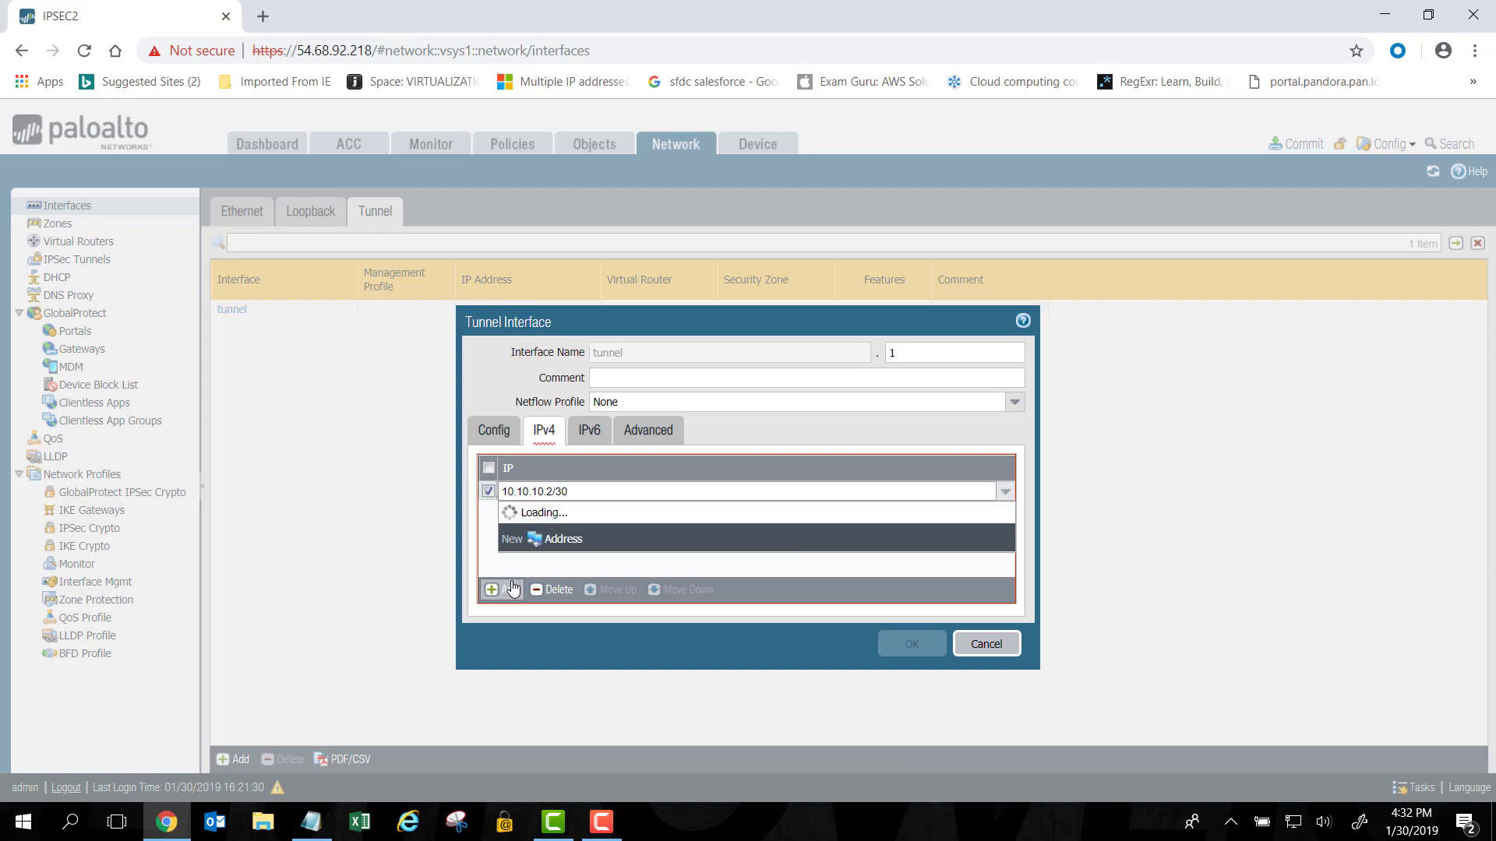
click(935, 589)
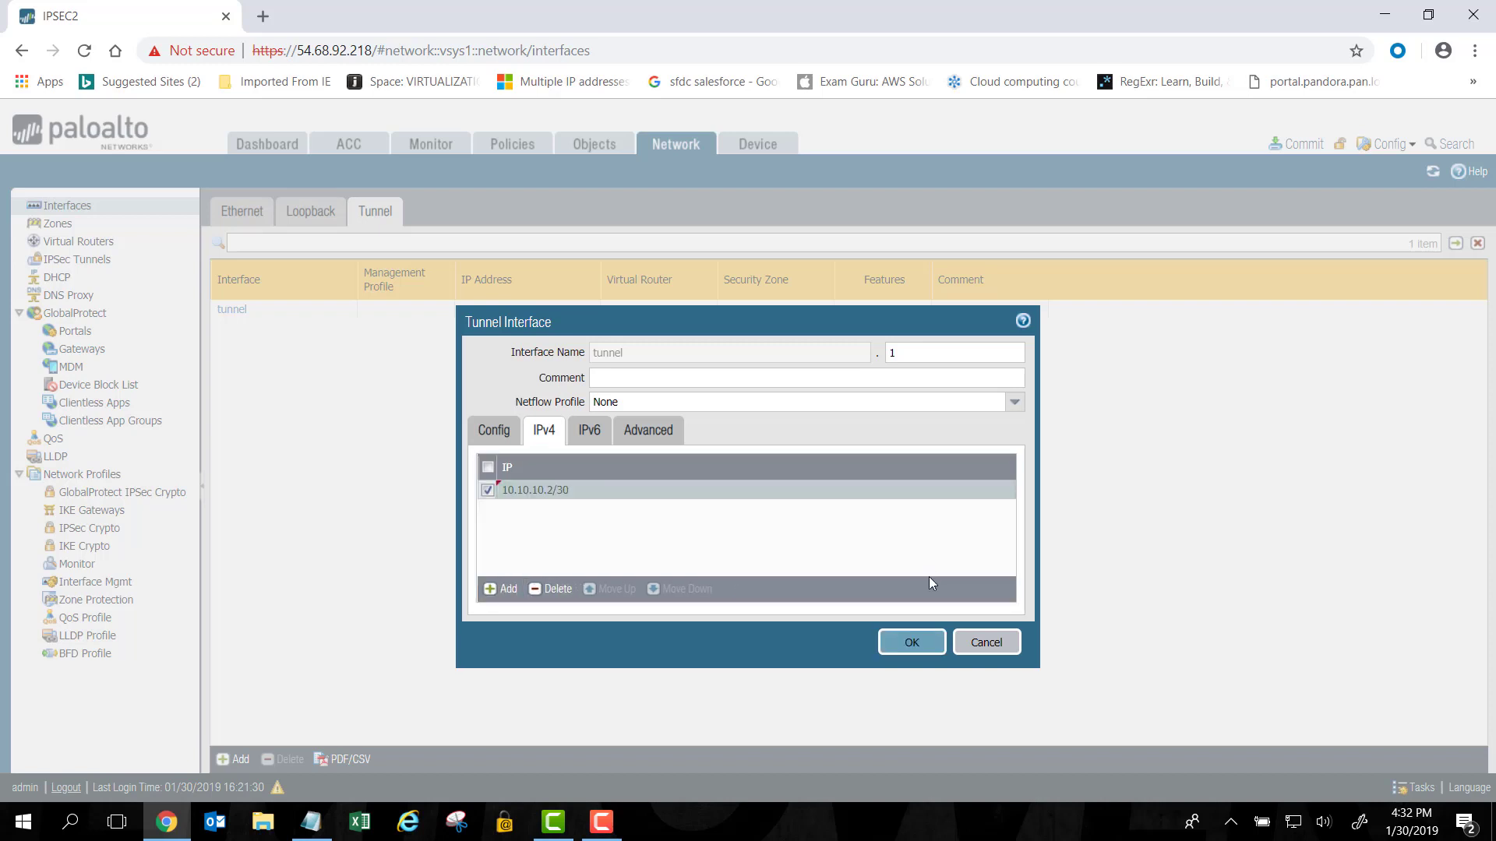
Give tunnel.1 management profile ping and MTU 1427, then save the interface.
click(654, 434)
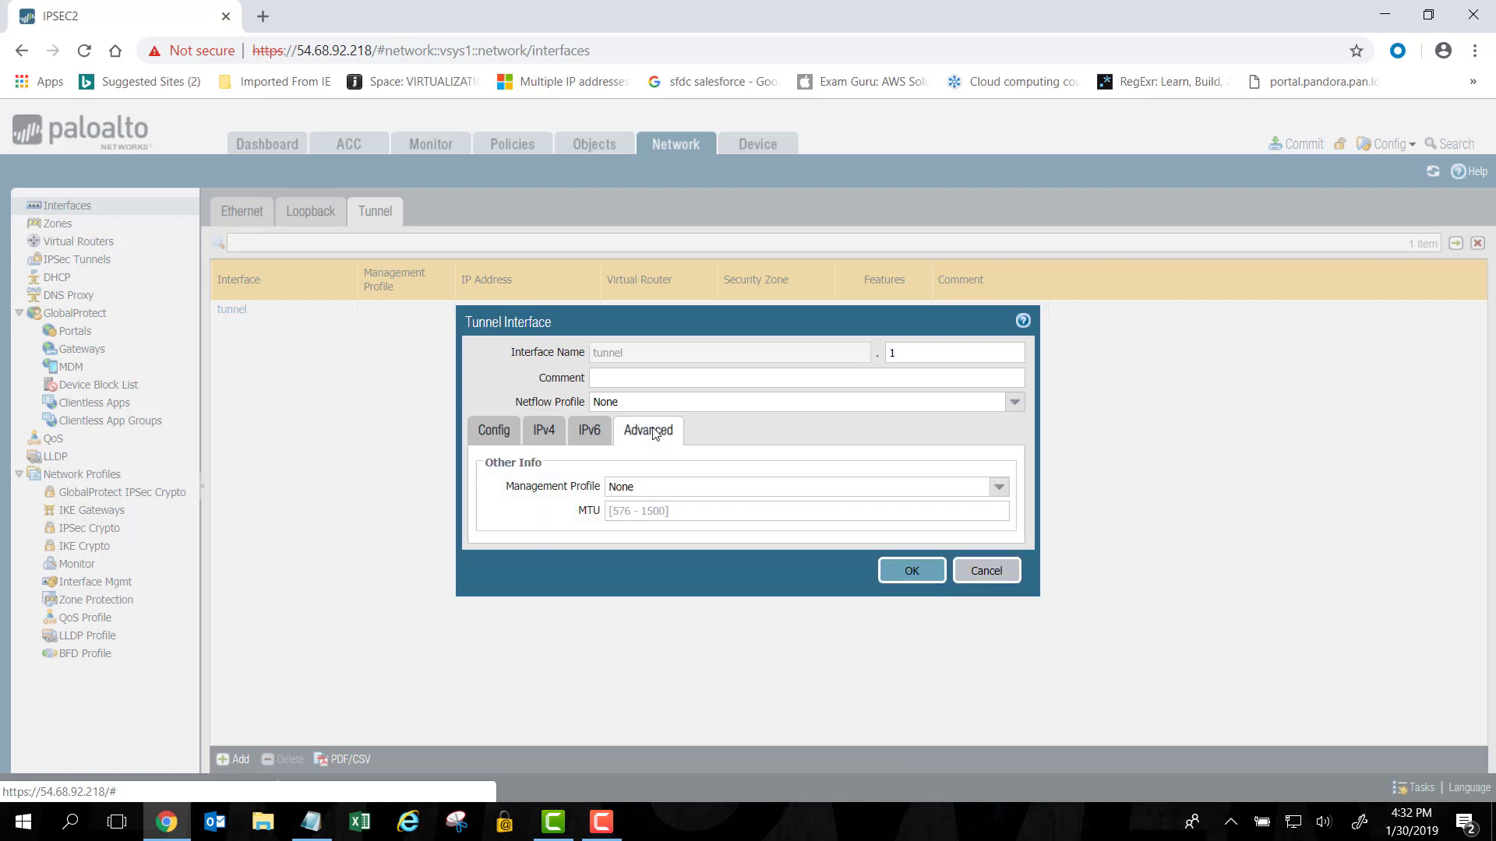
click(680, 481)
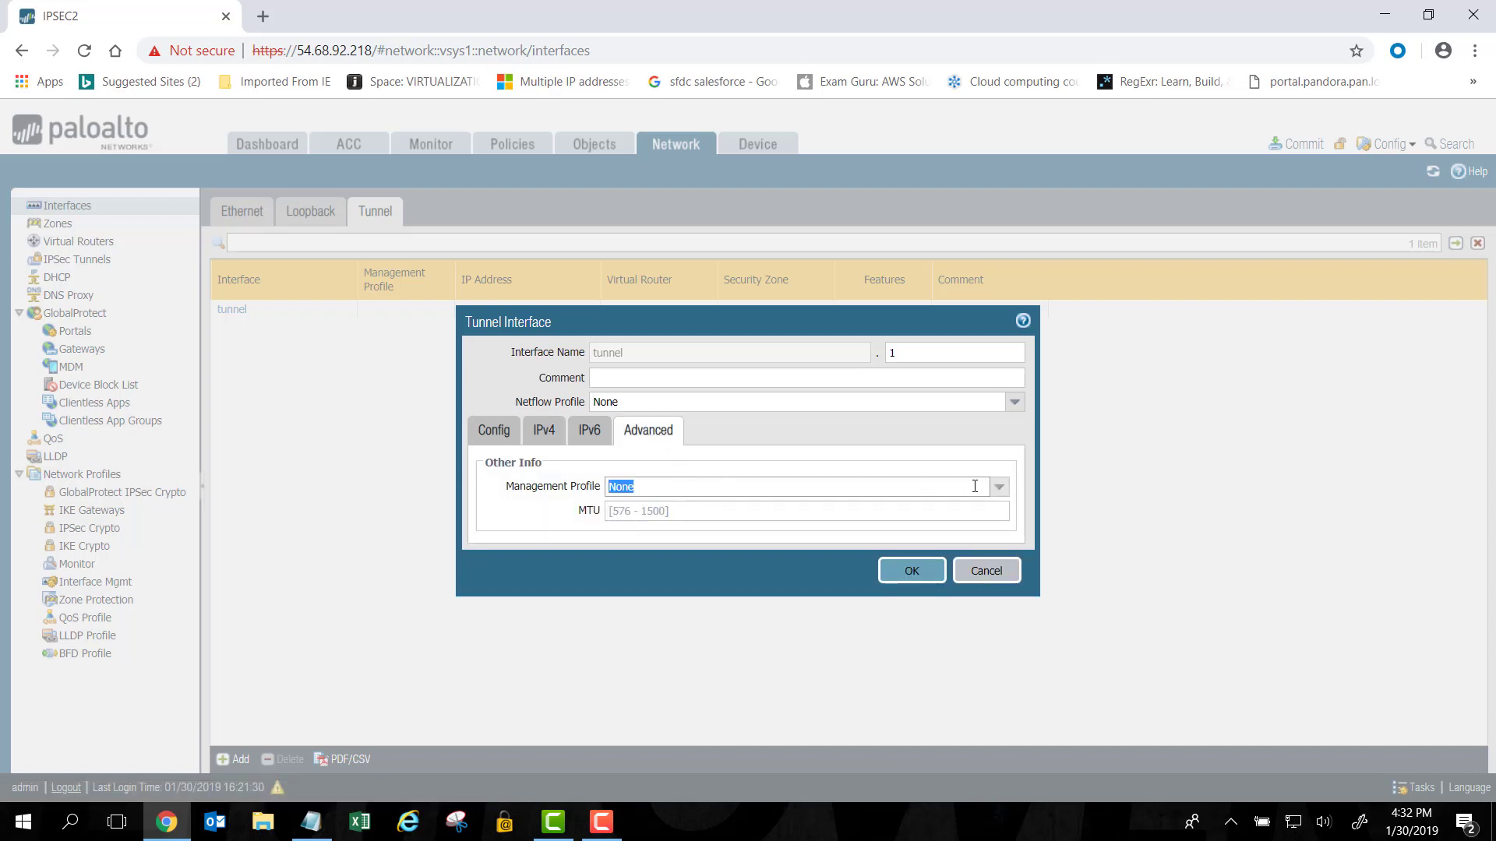
click(999, 487)
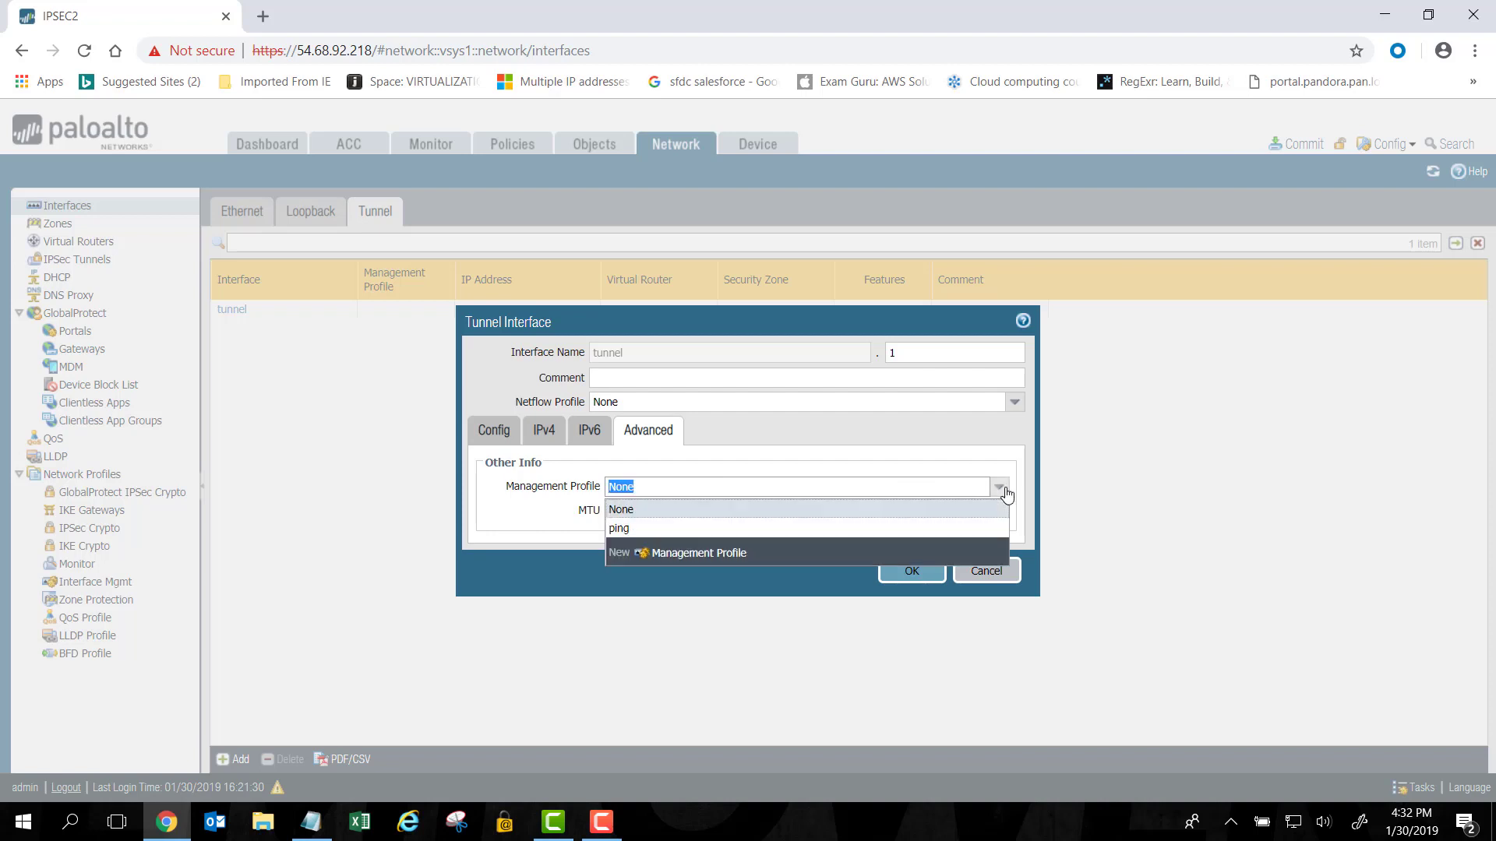
click(690, 529)
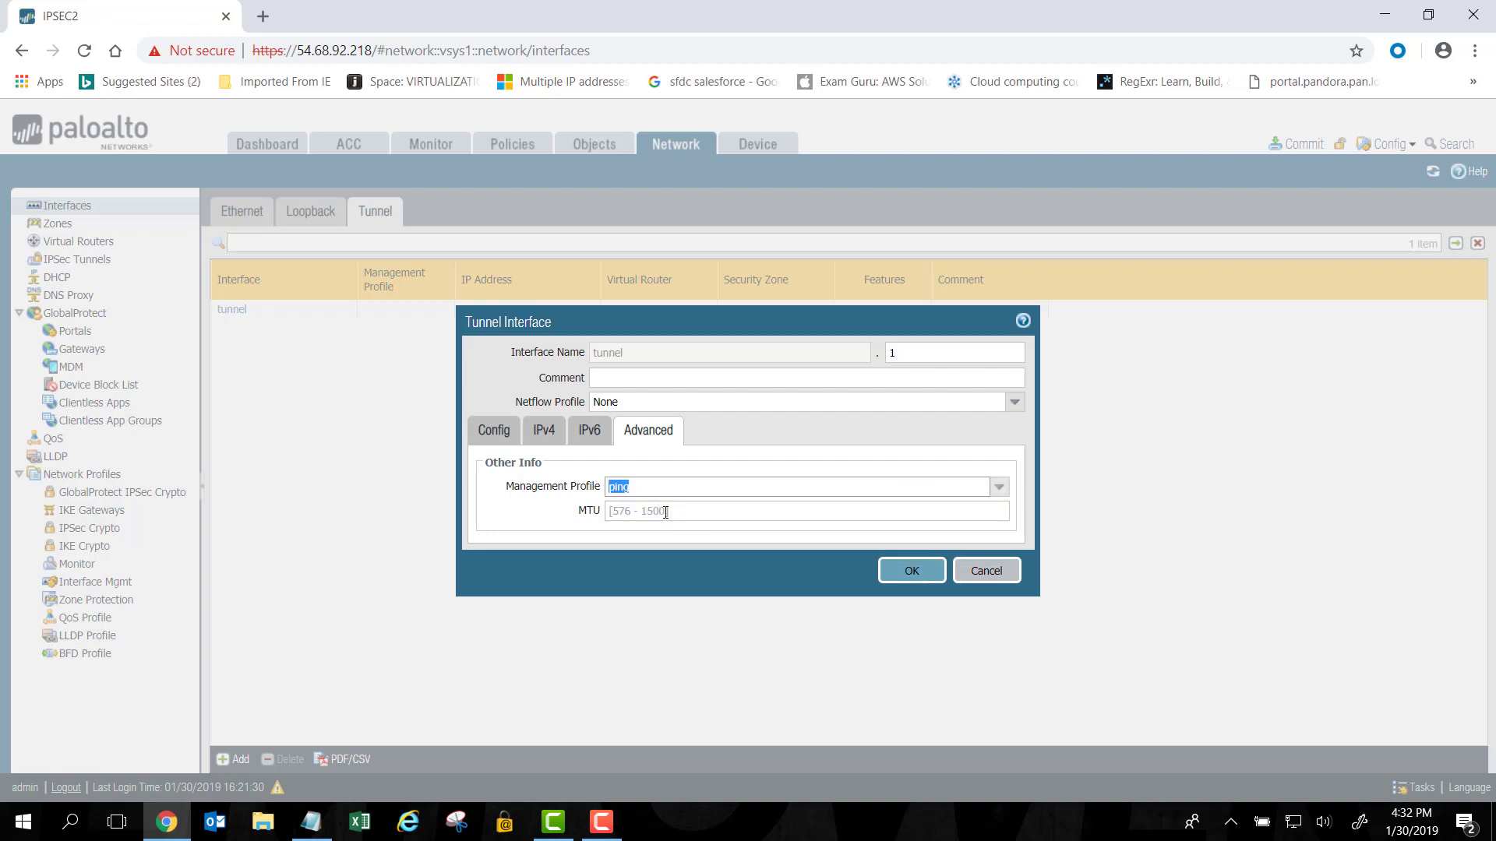
click(666, 513)
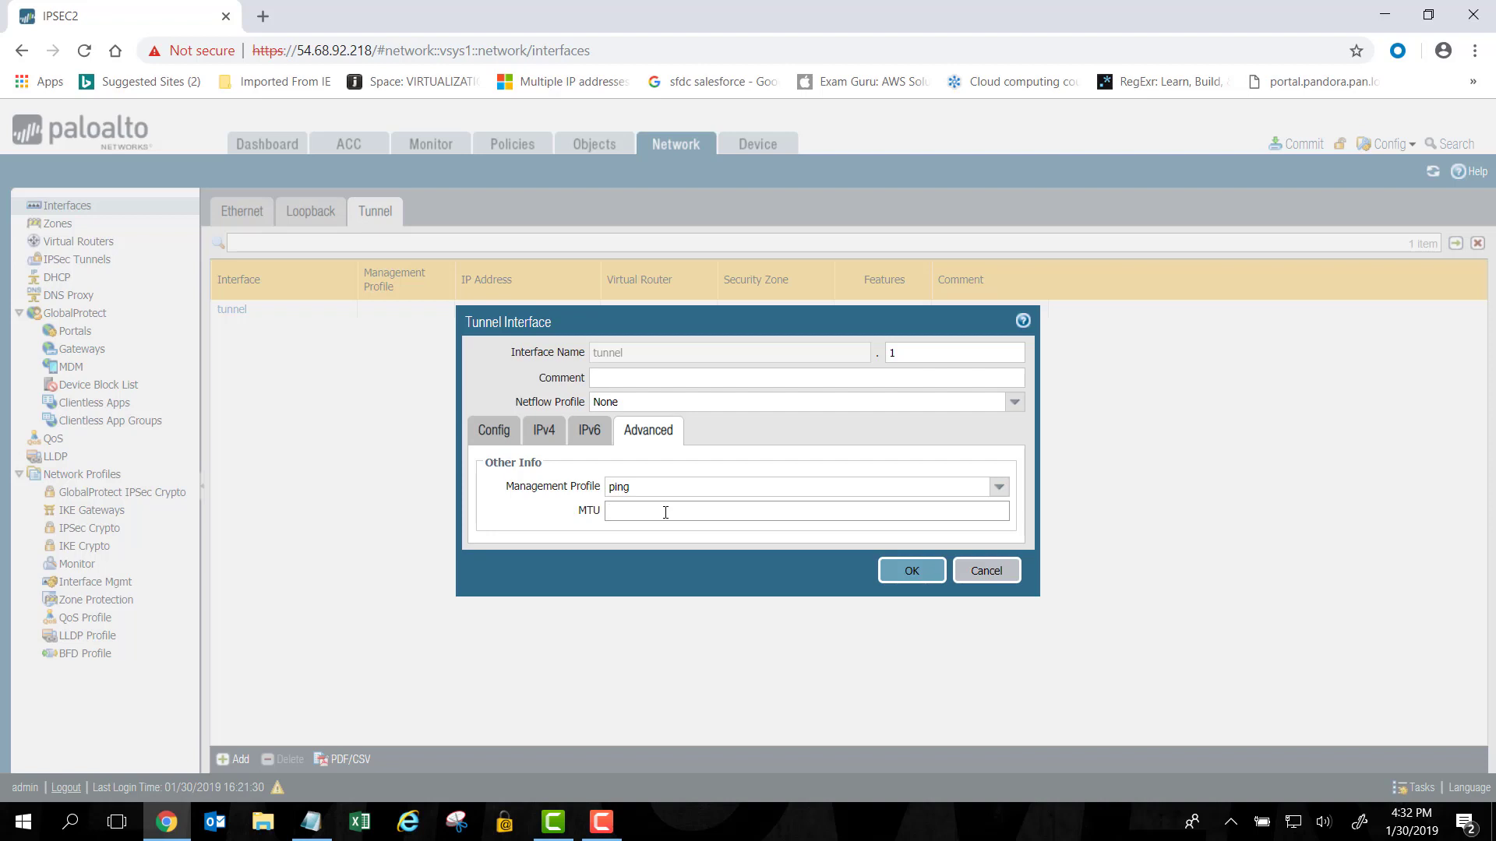
text(1427)
click(912, 571)
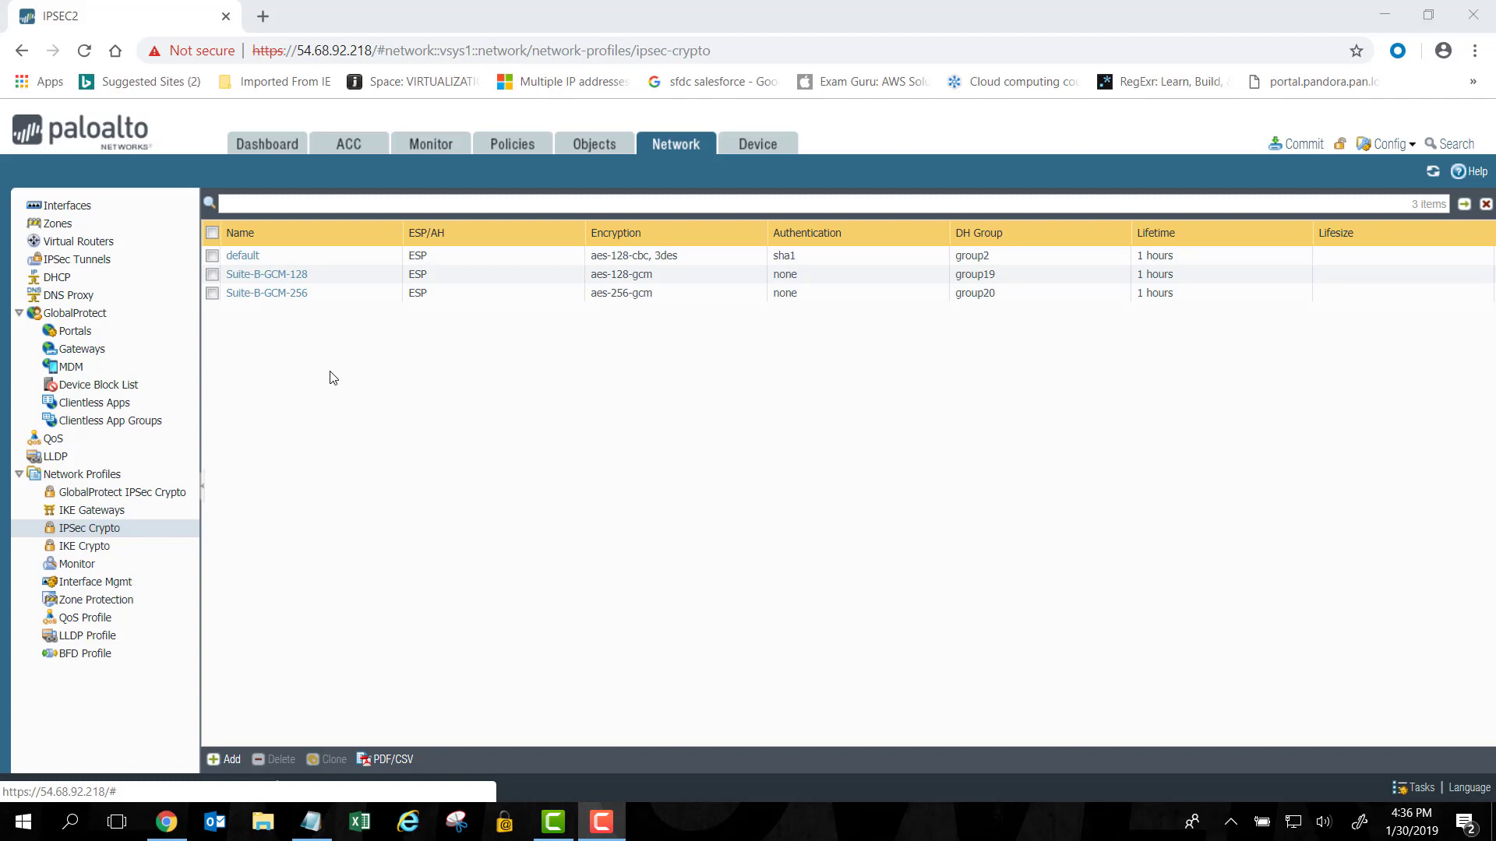
Start a new IPSec crypto profile, then cancel it and keep the existing profiles unchanged.
click(232, 760)
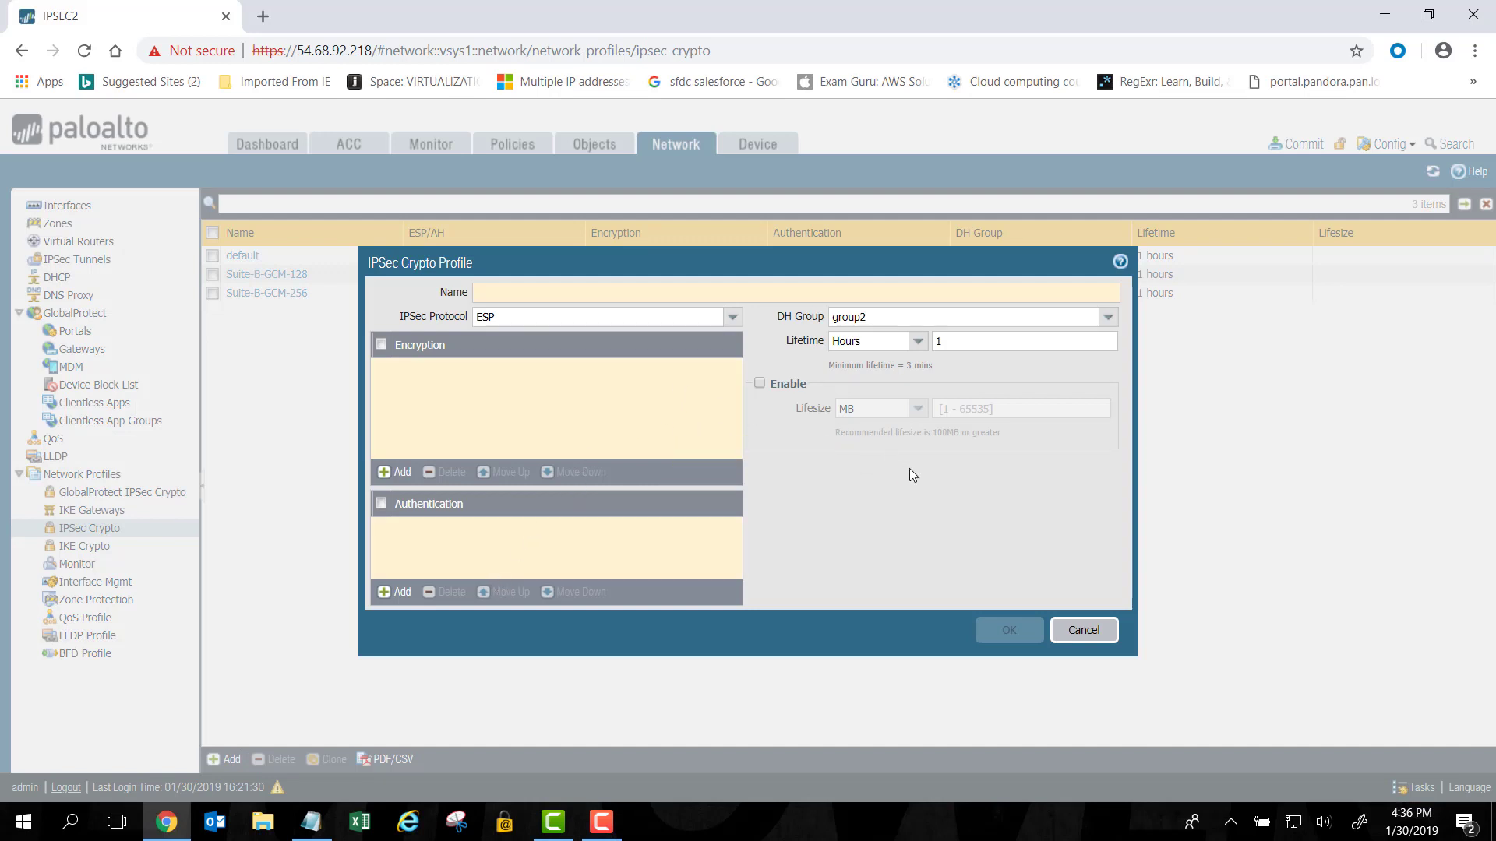
click(1083, 630)
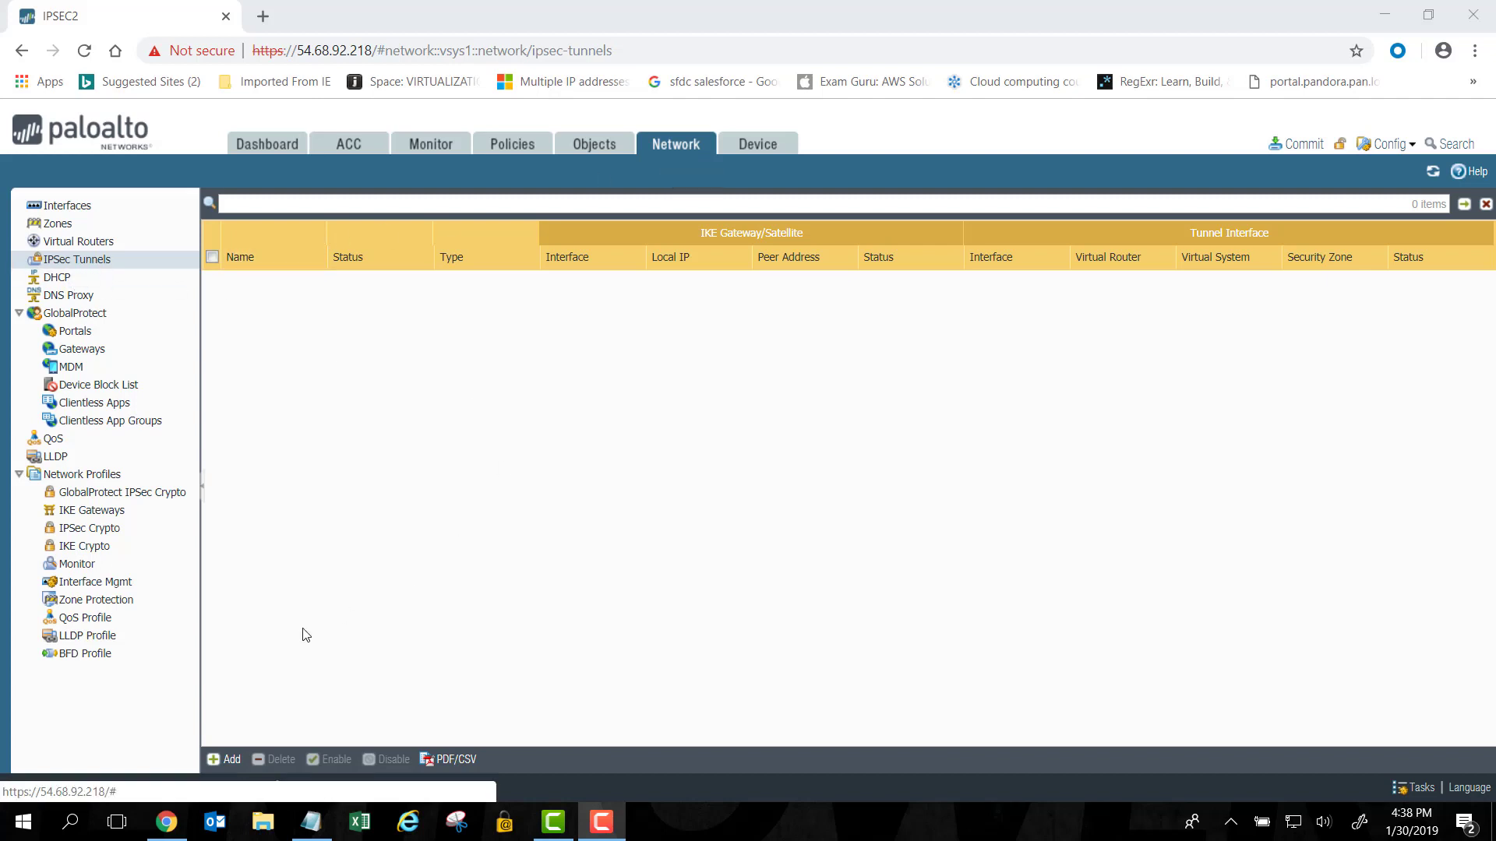
Add tunnel IPSEC1 on tunnel.1 with IKE gateway IKE1 and the default IPSec crypto profile.
click(224, 762)
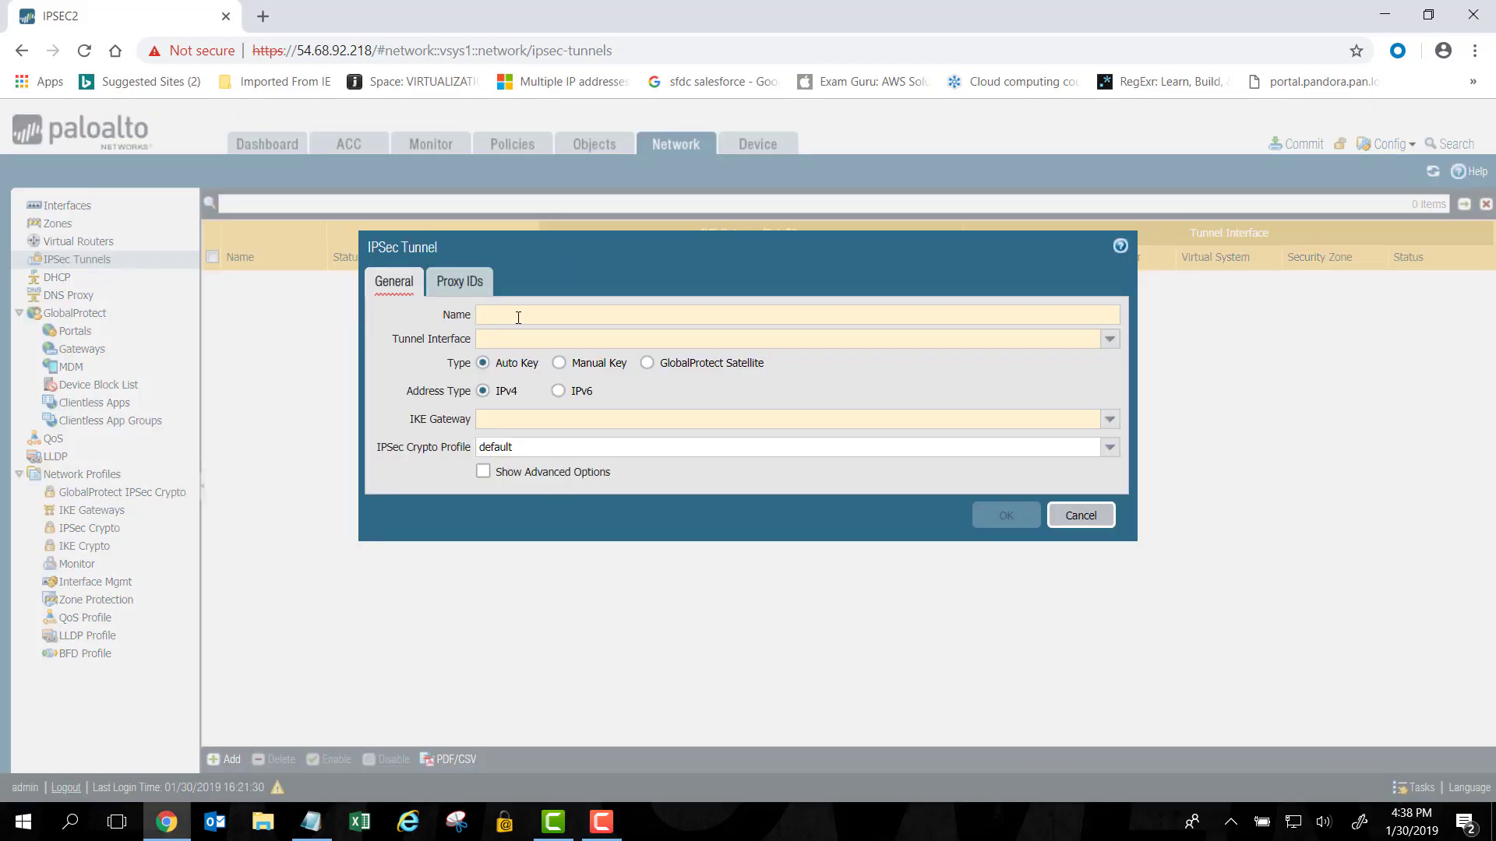
click(518, 316)
text(IPSEC)
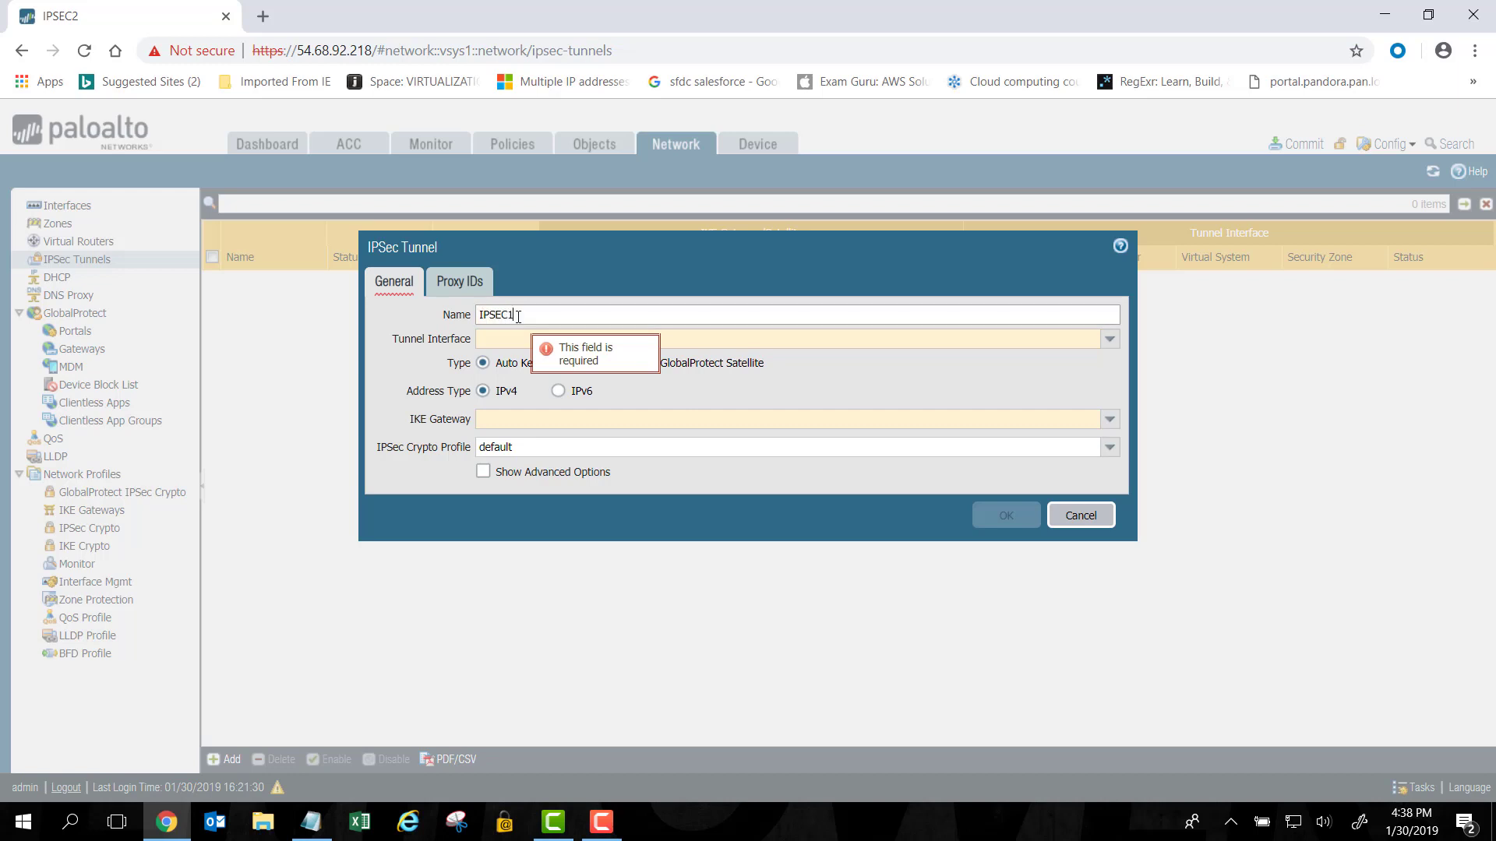
text(1)
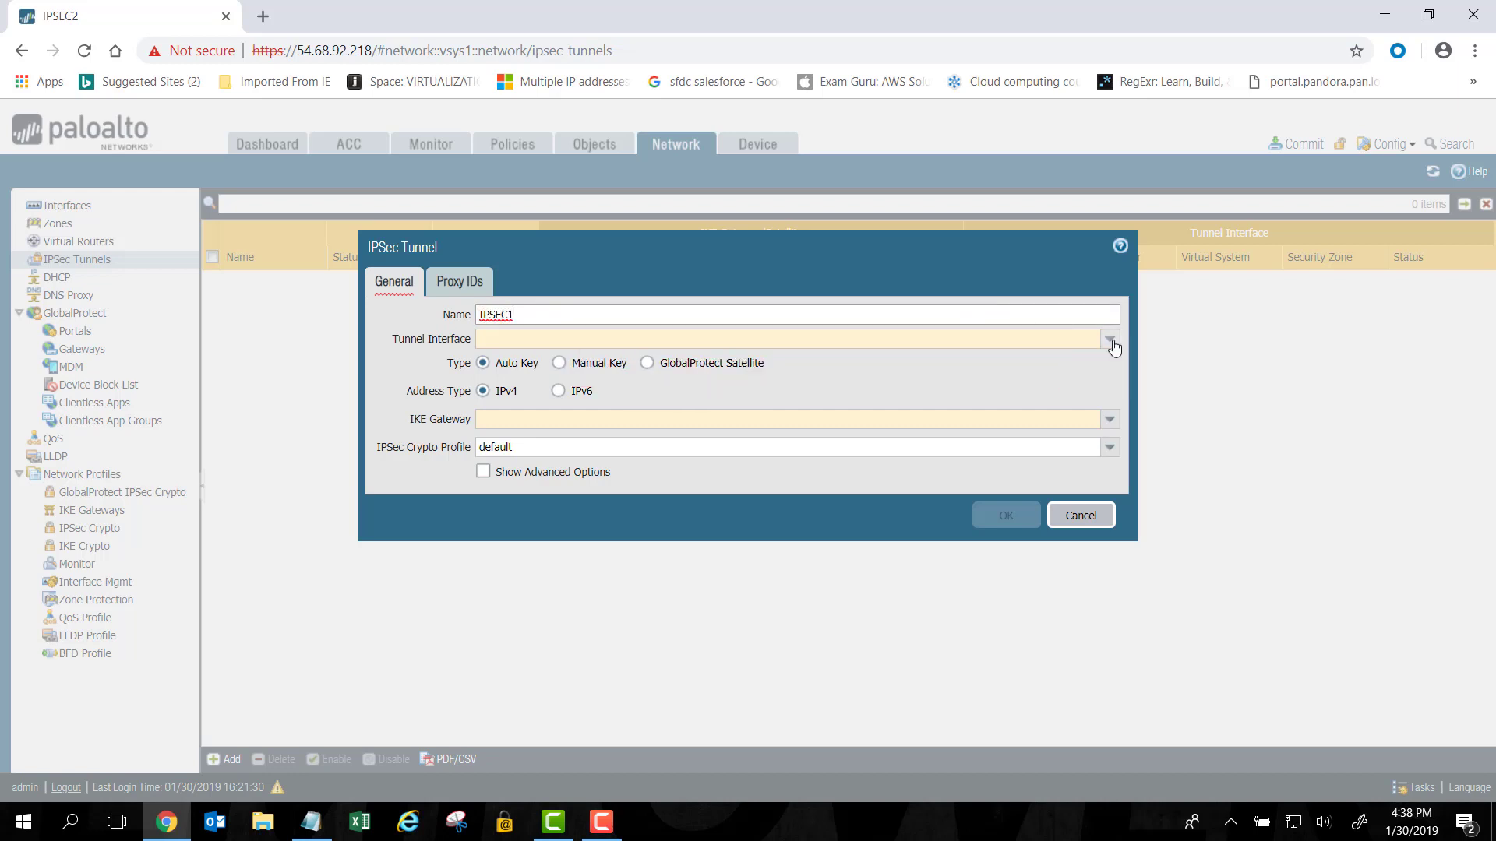
click(1108, 339)
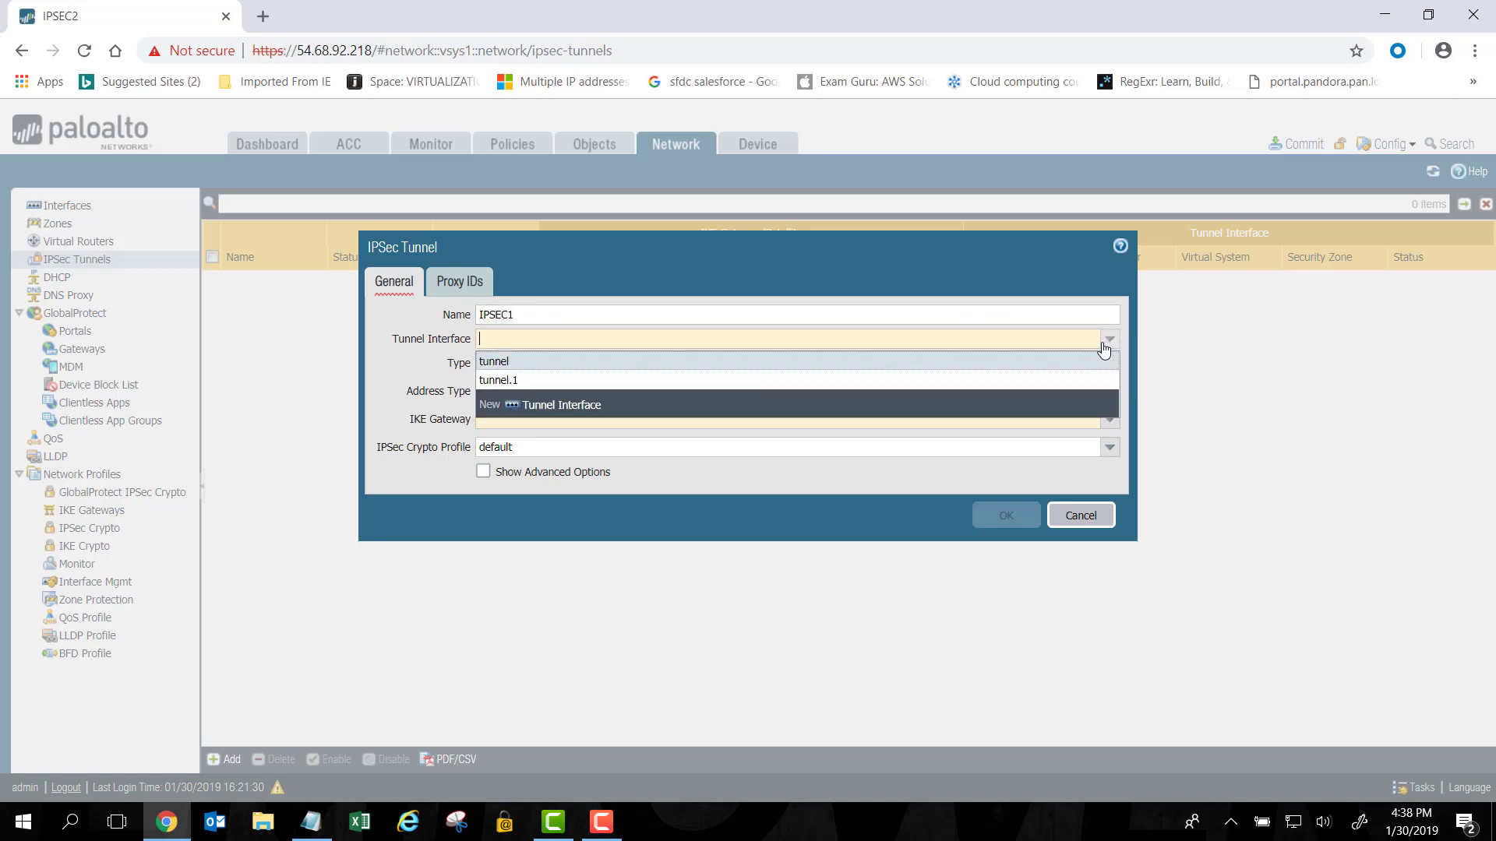
click(992, 381)
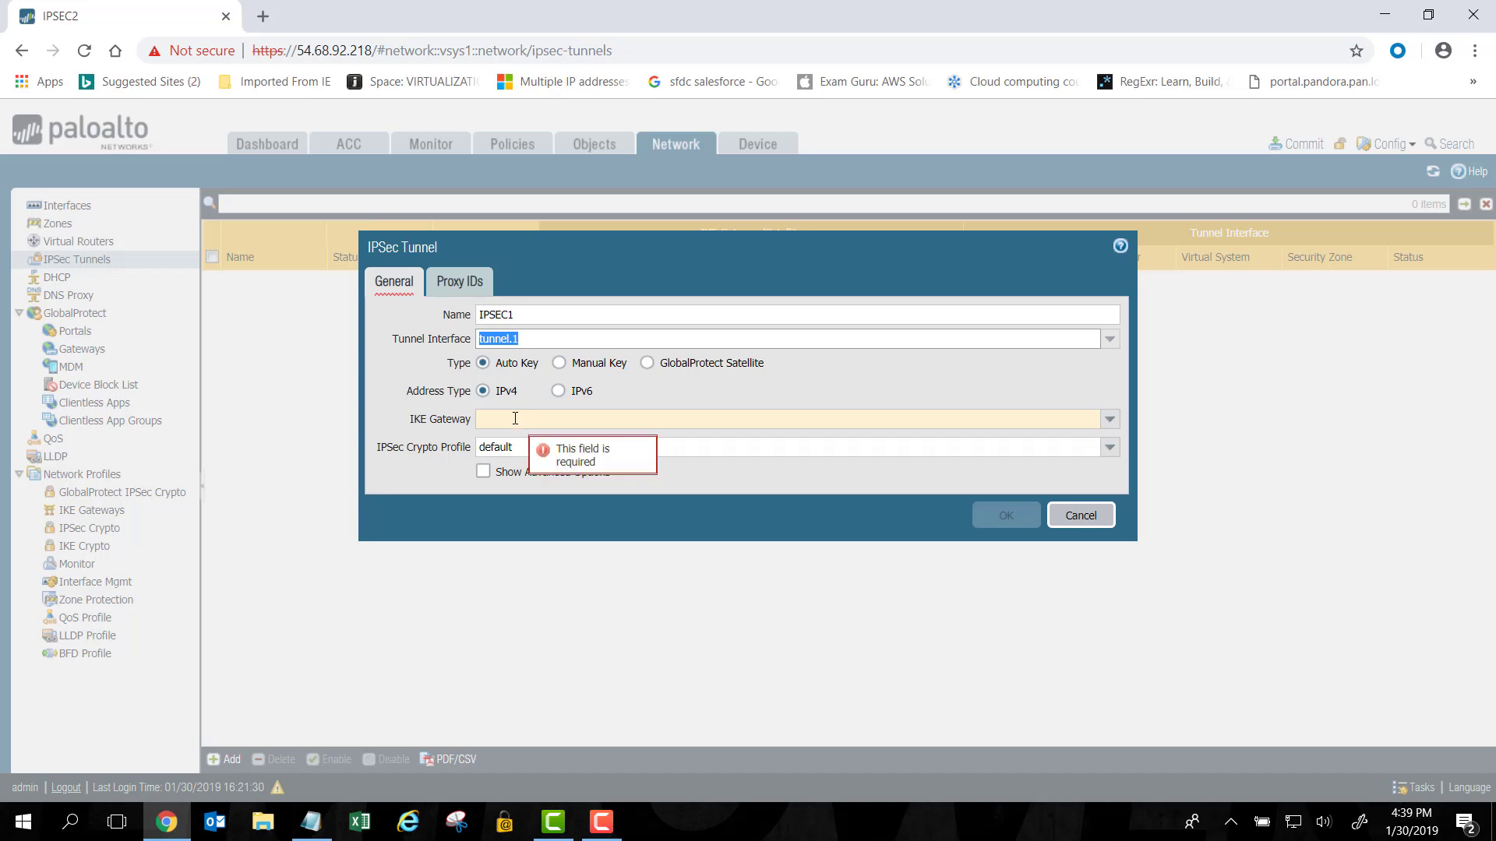
click(1108, 421)
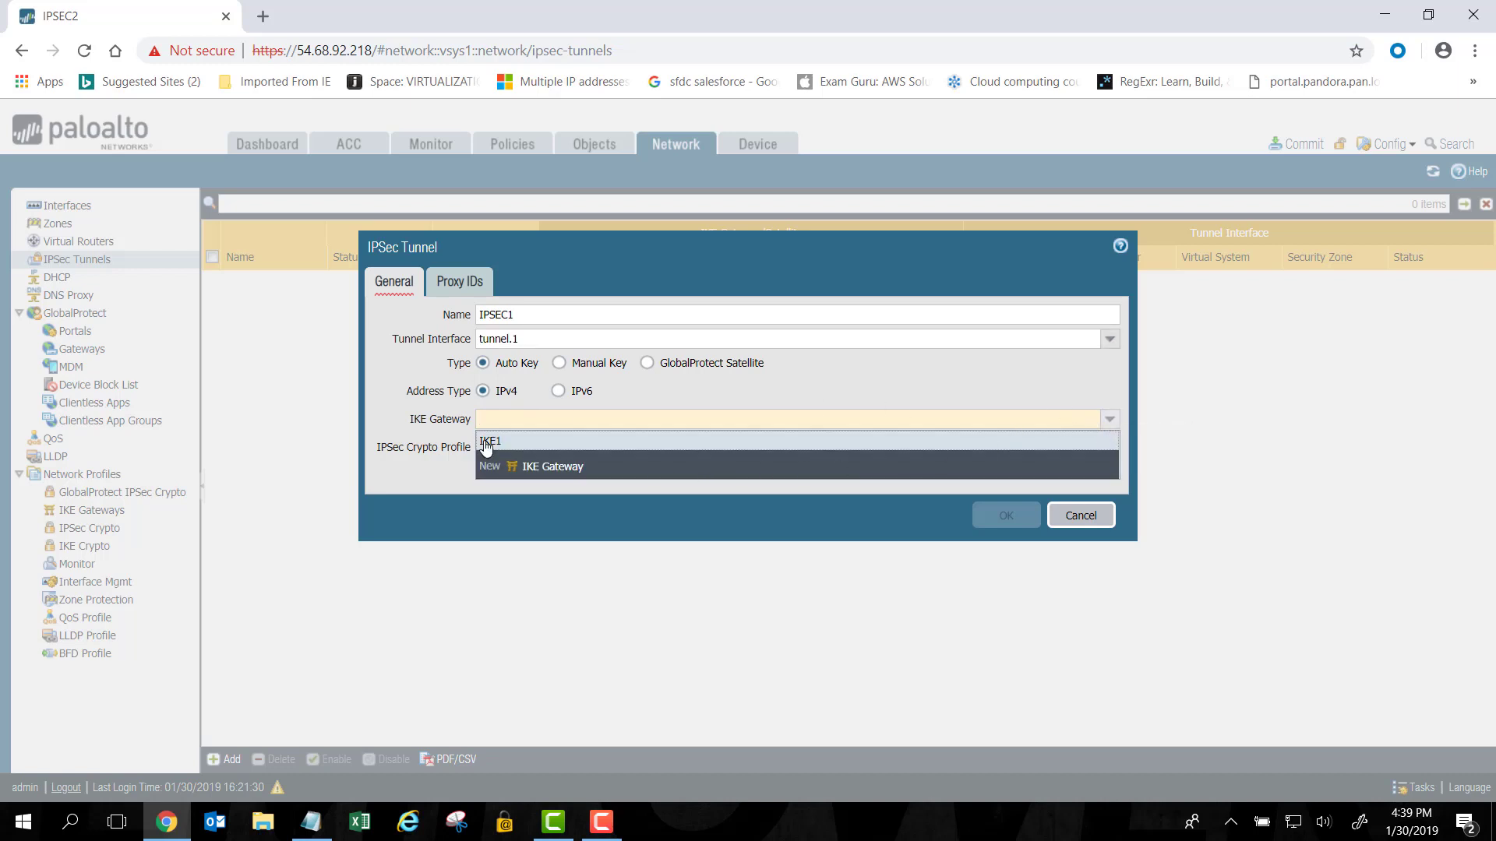
click(484, 441)
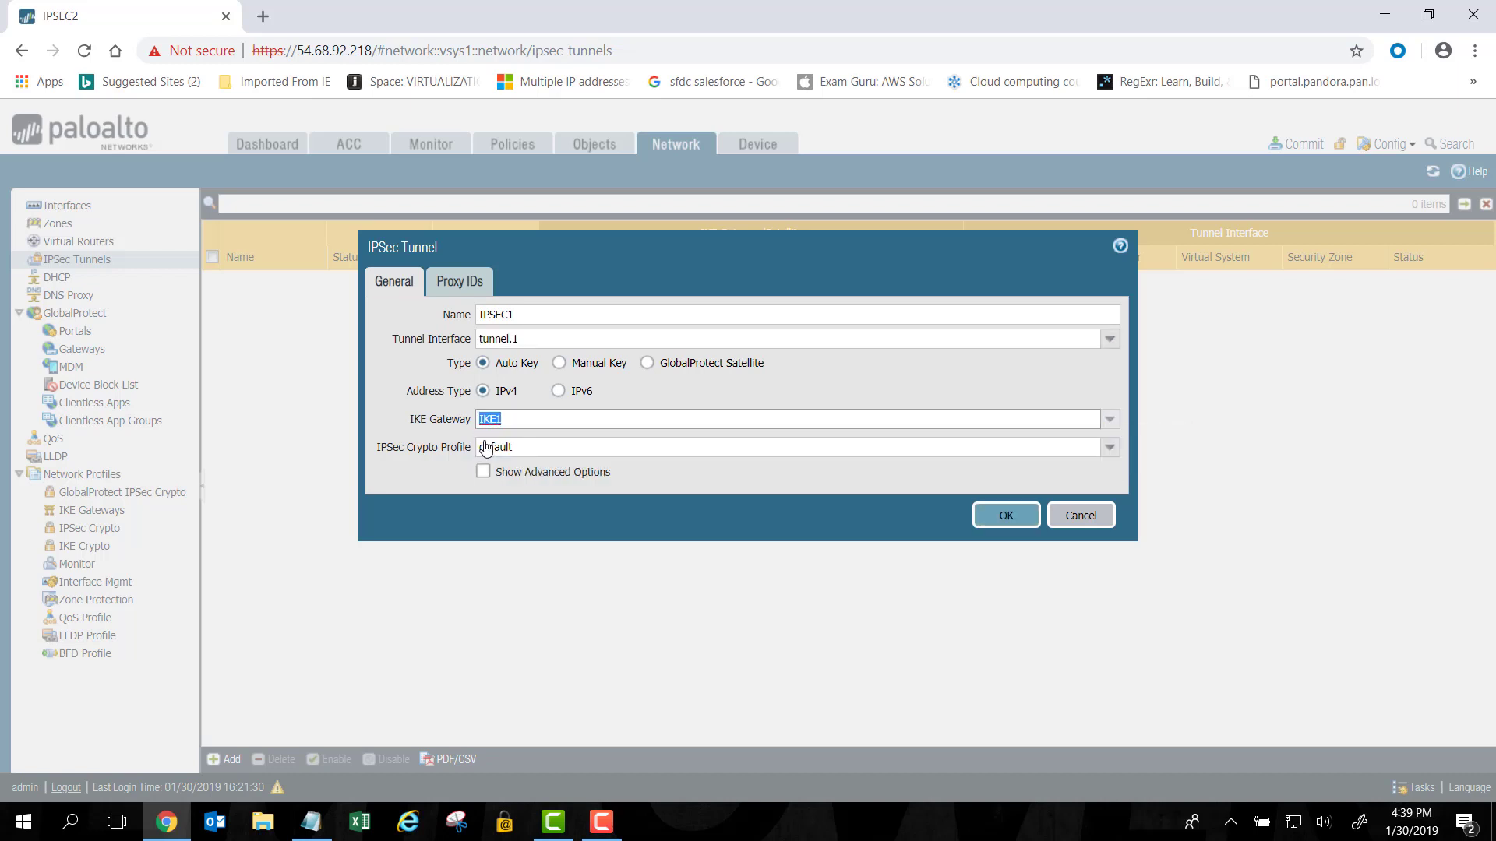
click(1108, 450)
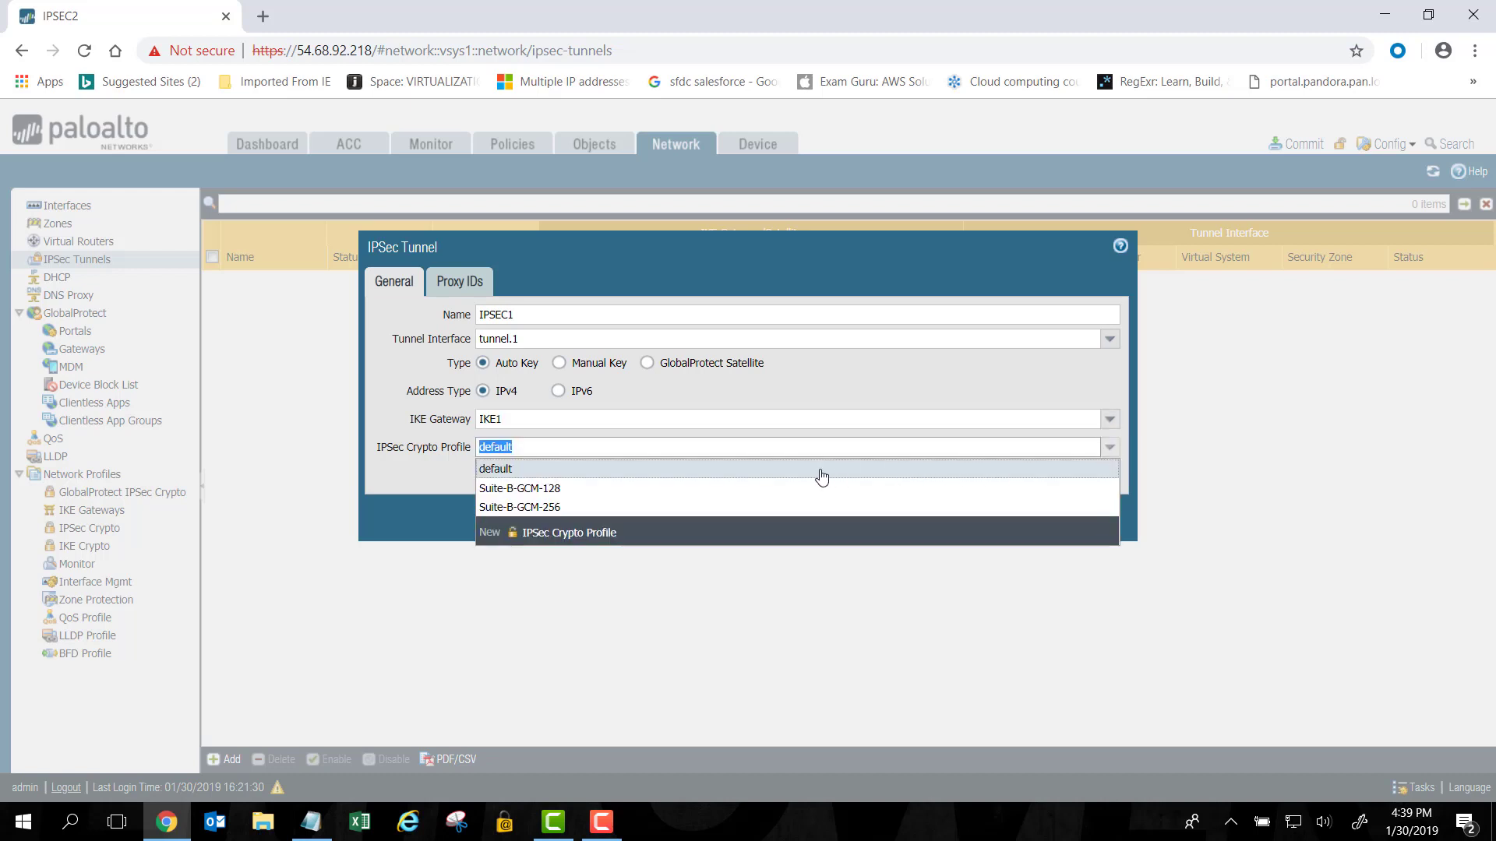
click(821, 472)
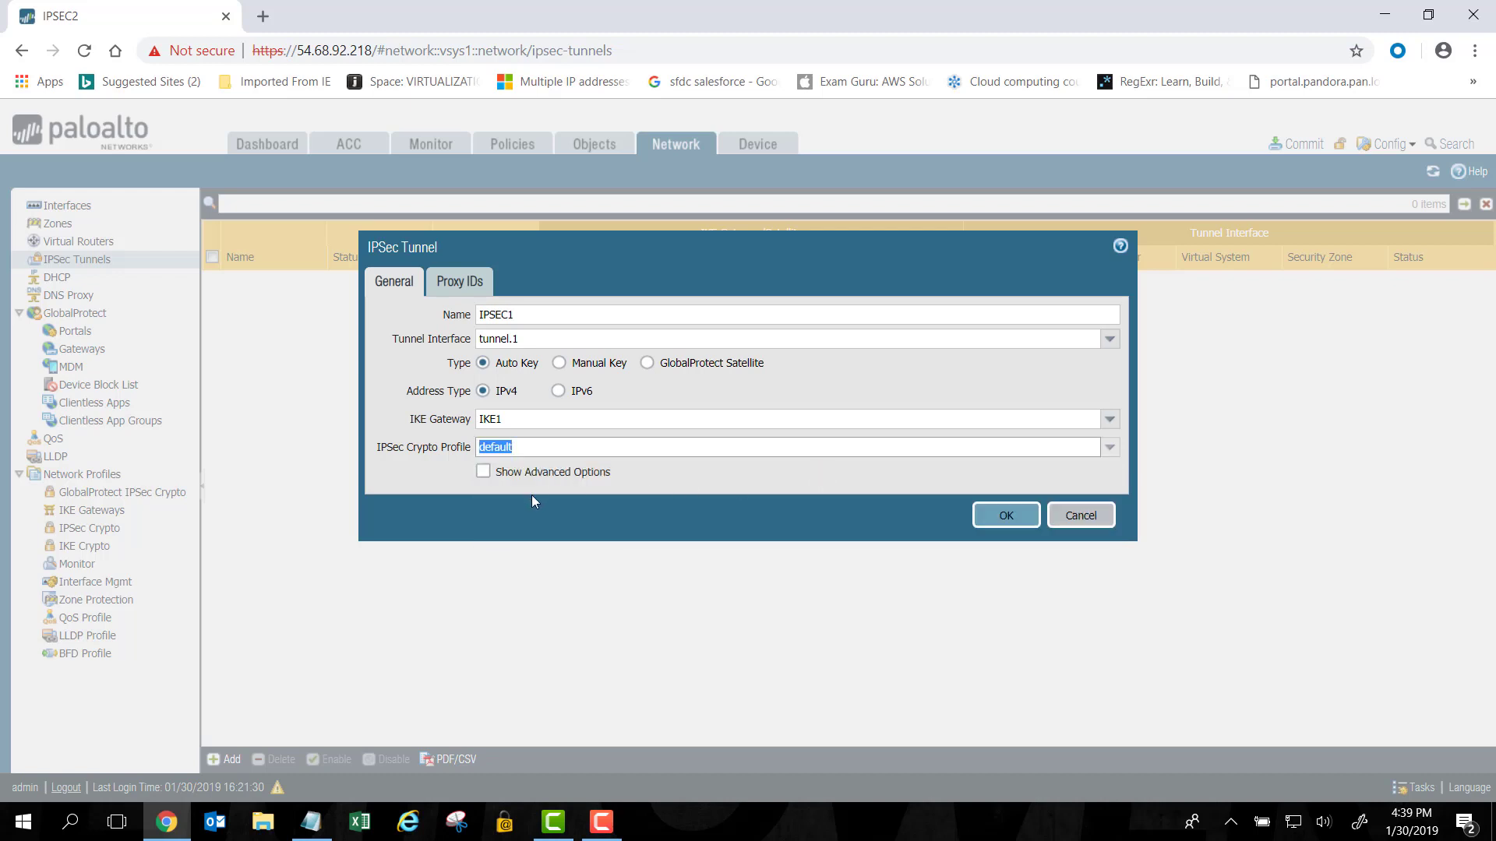
Show advanced options, keep replay protection enabled, and save the IPSEC1 tunnel.
click(483, 477)
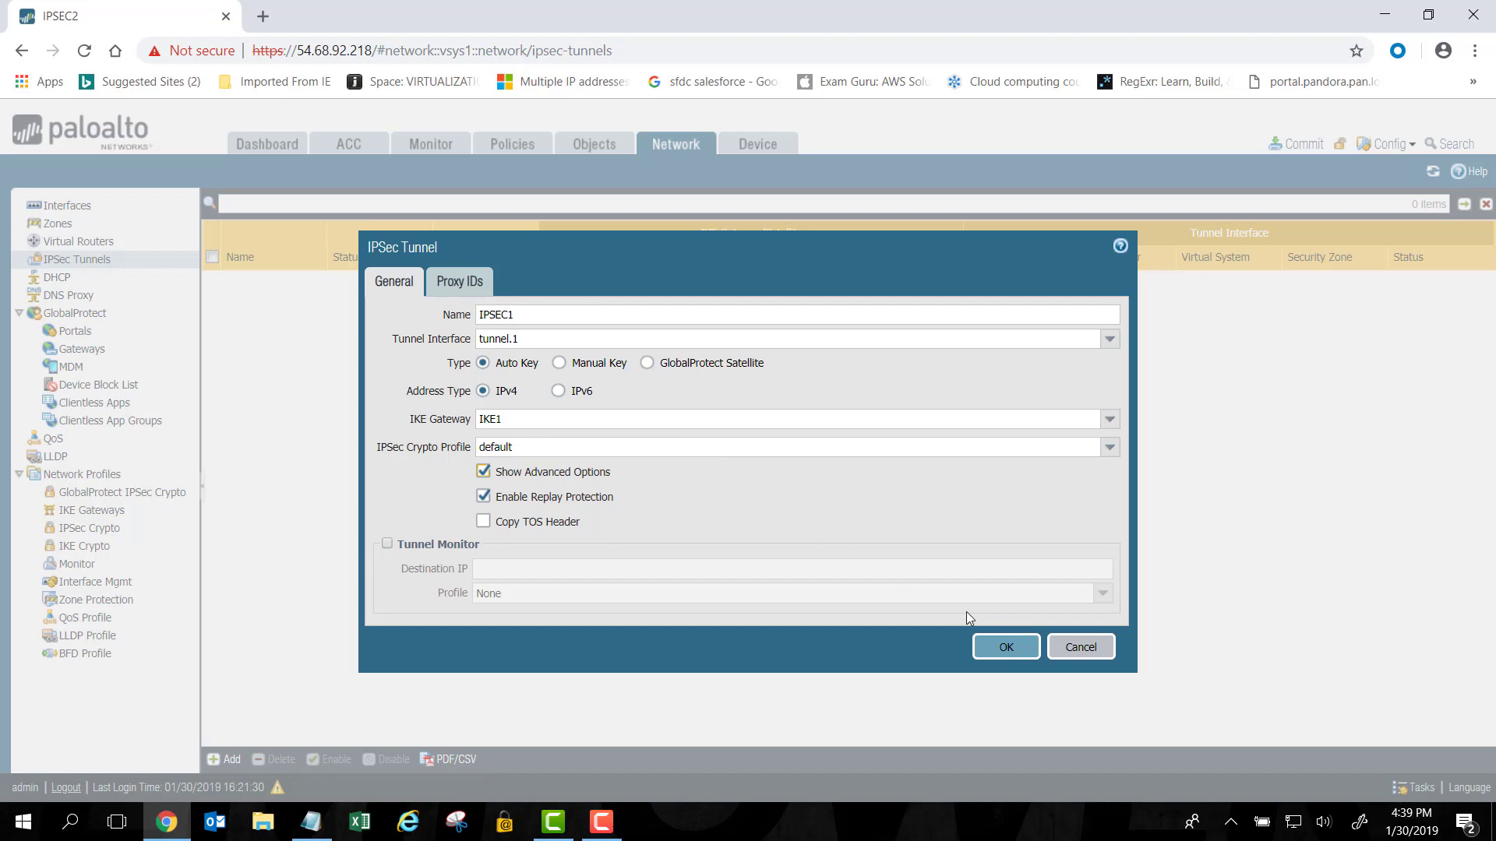
click(994, 653)
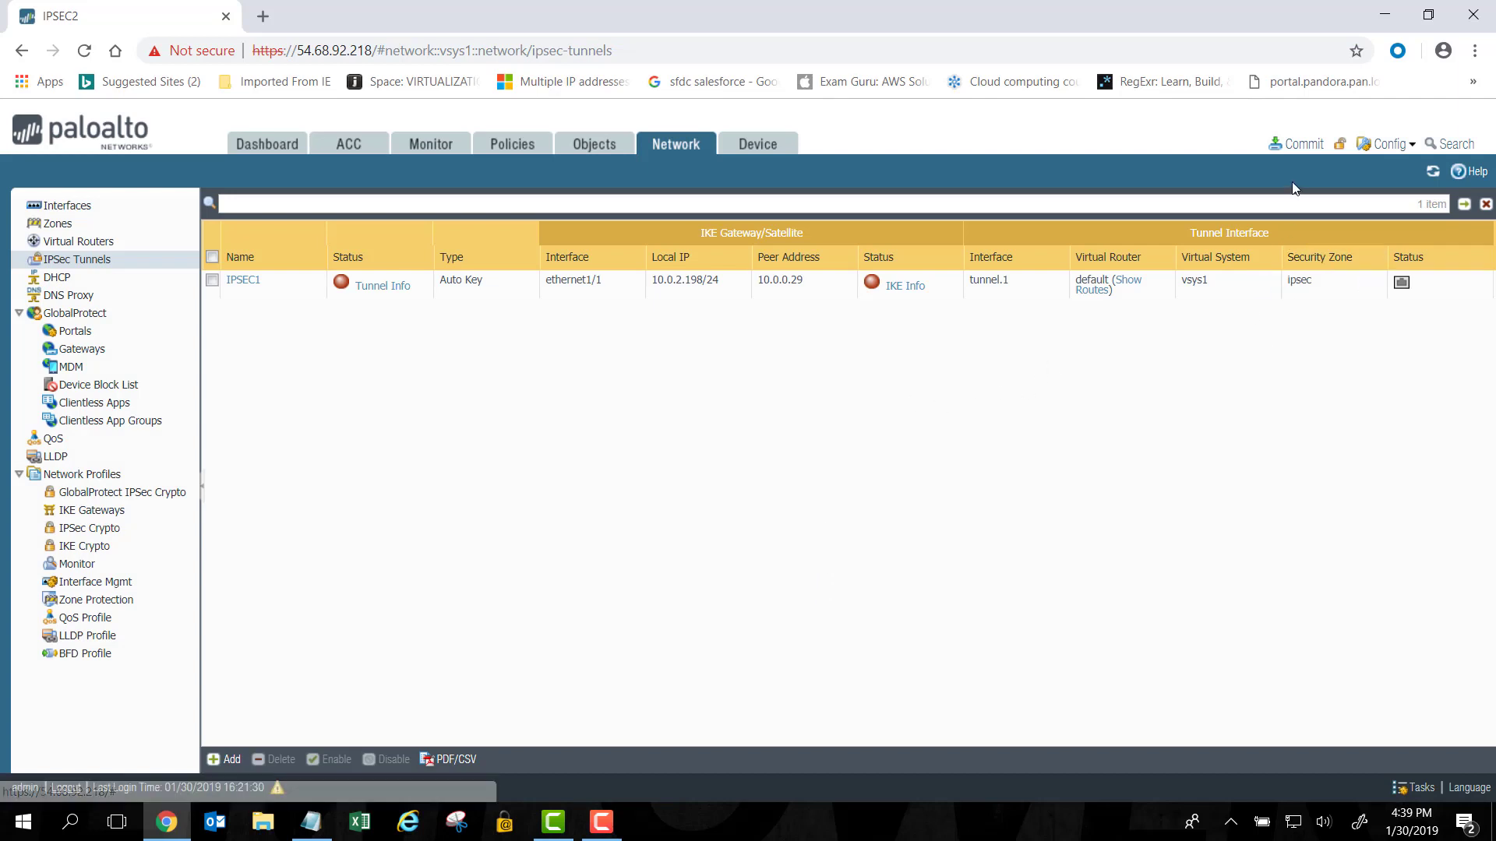
Commit all pending changes to the firewall and close the commit status report.
click(1294, 144)
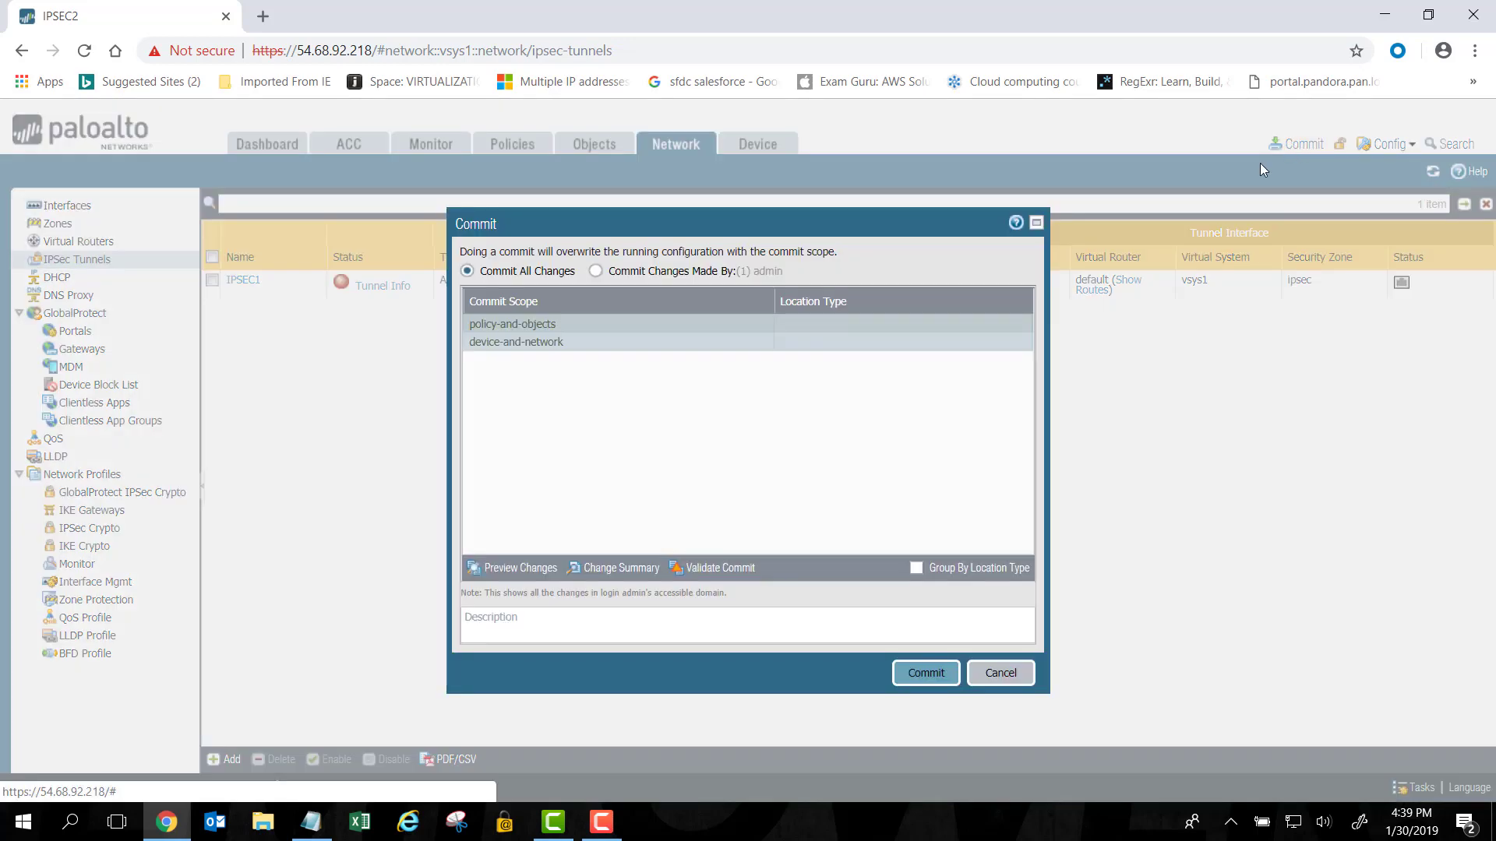
click(923, 674)
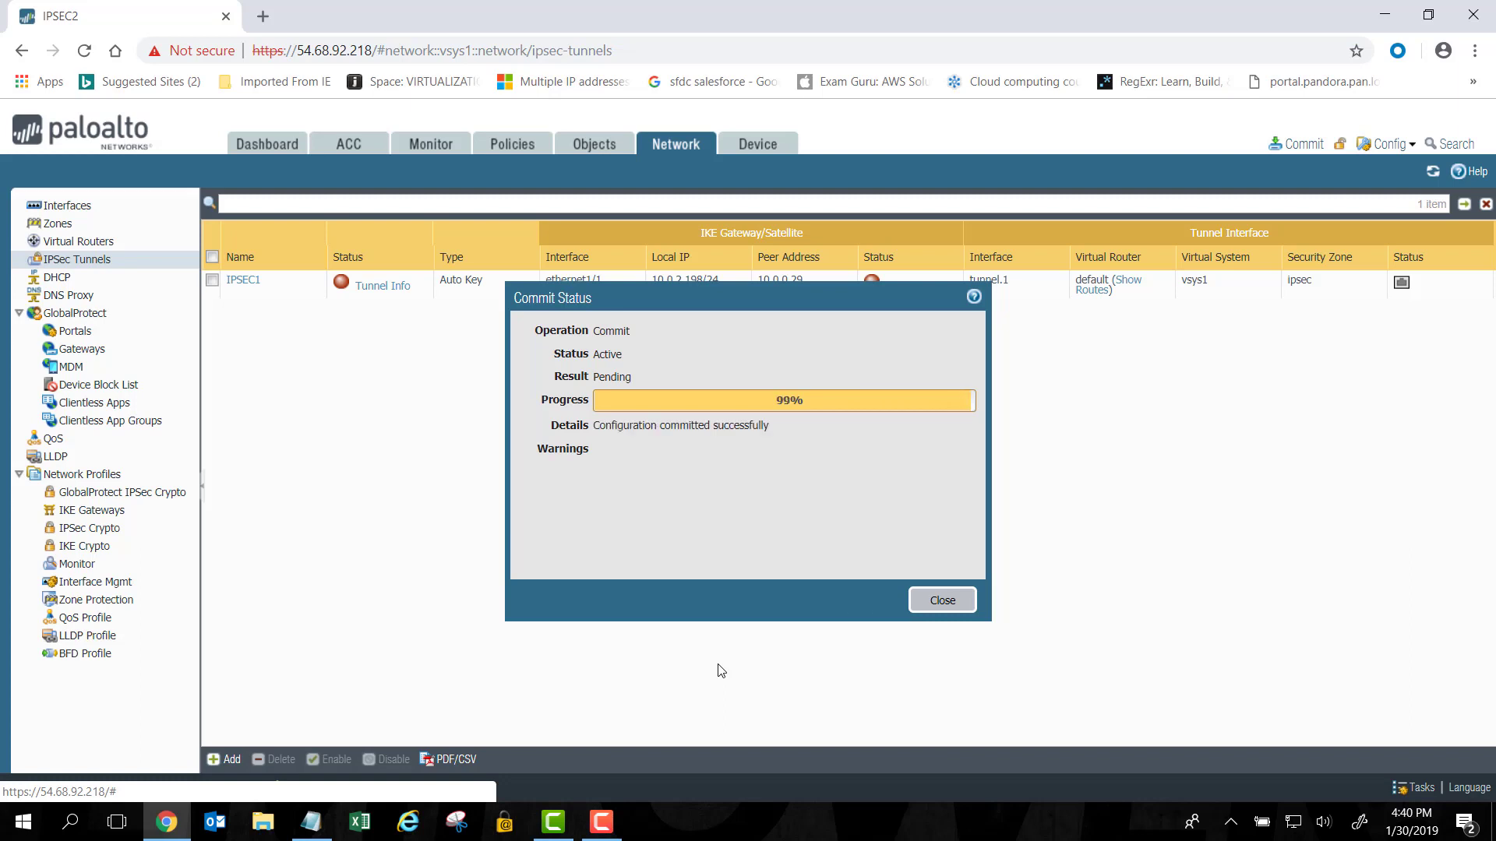
click(942, 601)
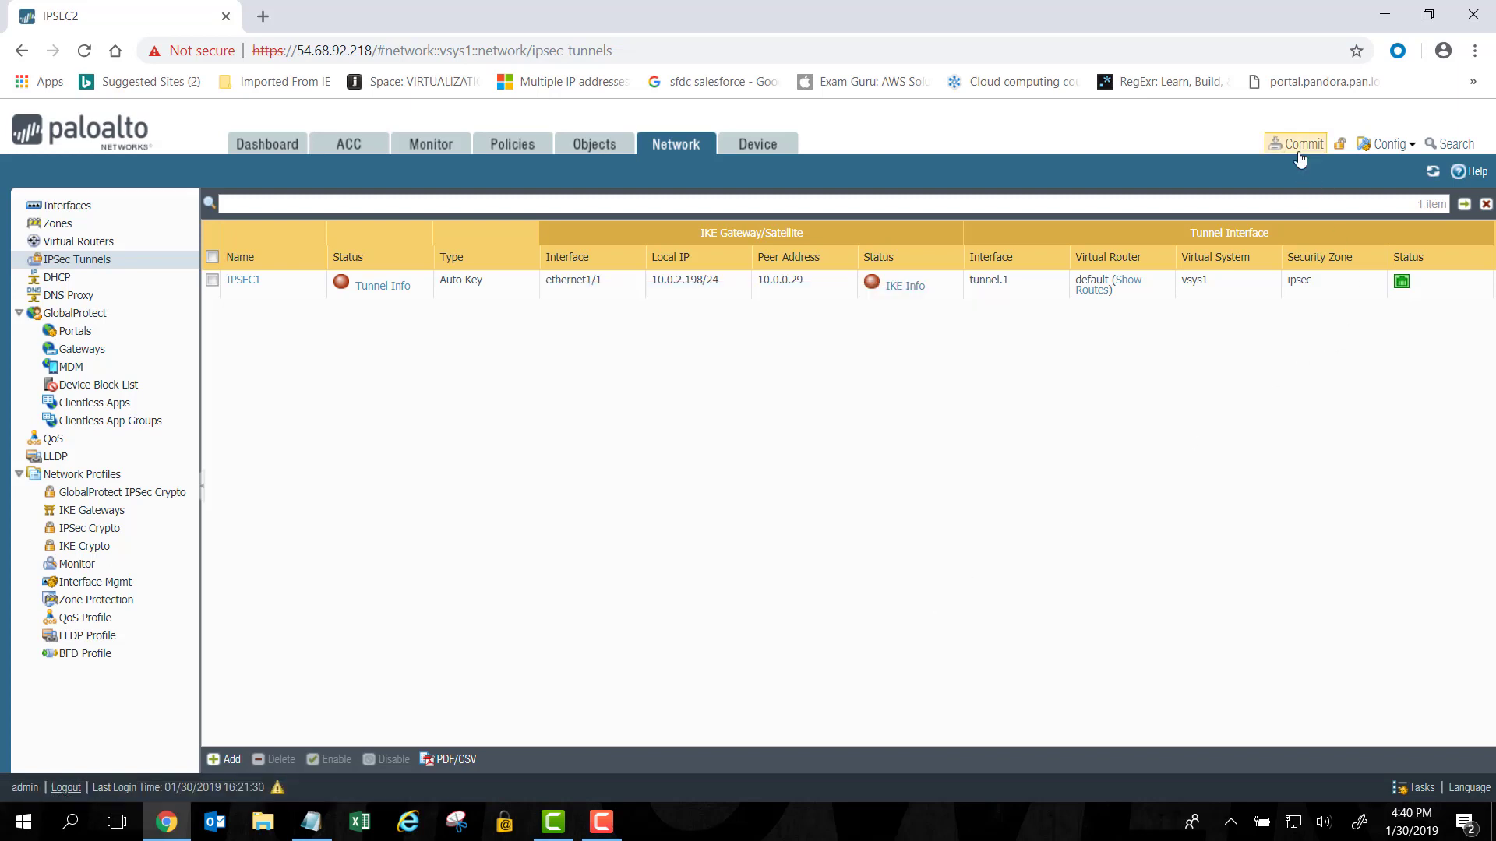
click(1434, 173)
Refresh the IPSec Tunnels page until IPSEC1's tunnel and IKE gateway lights turn green.
click(1433, 173)
click(1431, 172)
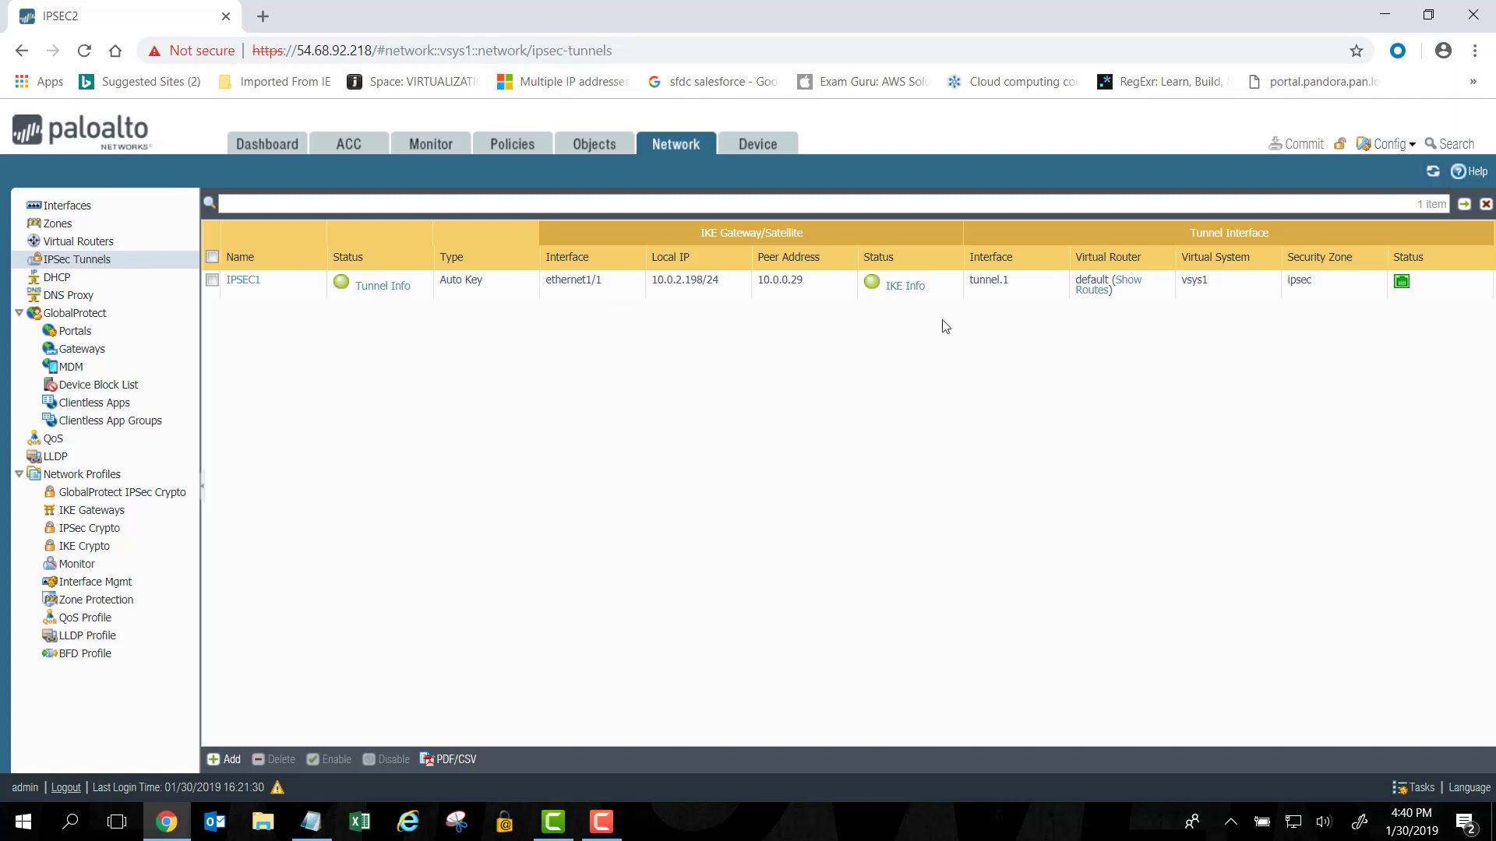
Review IKE1's security association, then view IPSEC1's tunnel info showing 7 packets and 840 bytes each way.
click(905, 286)
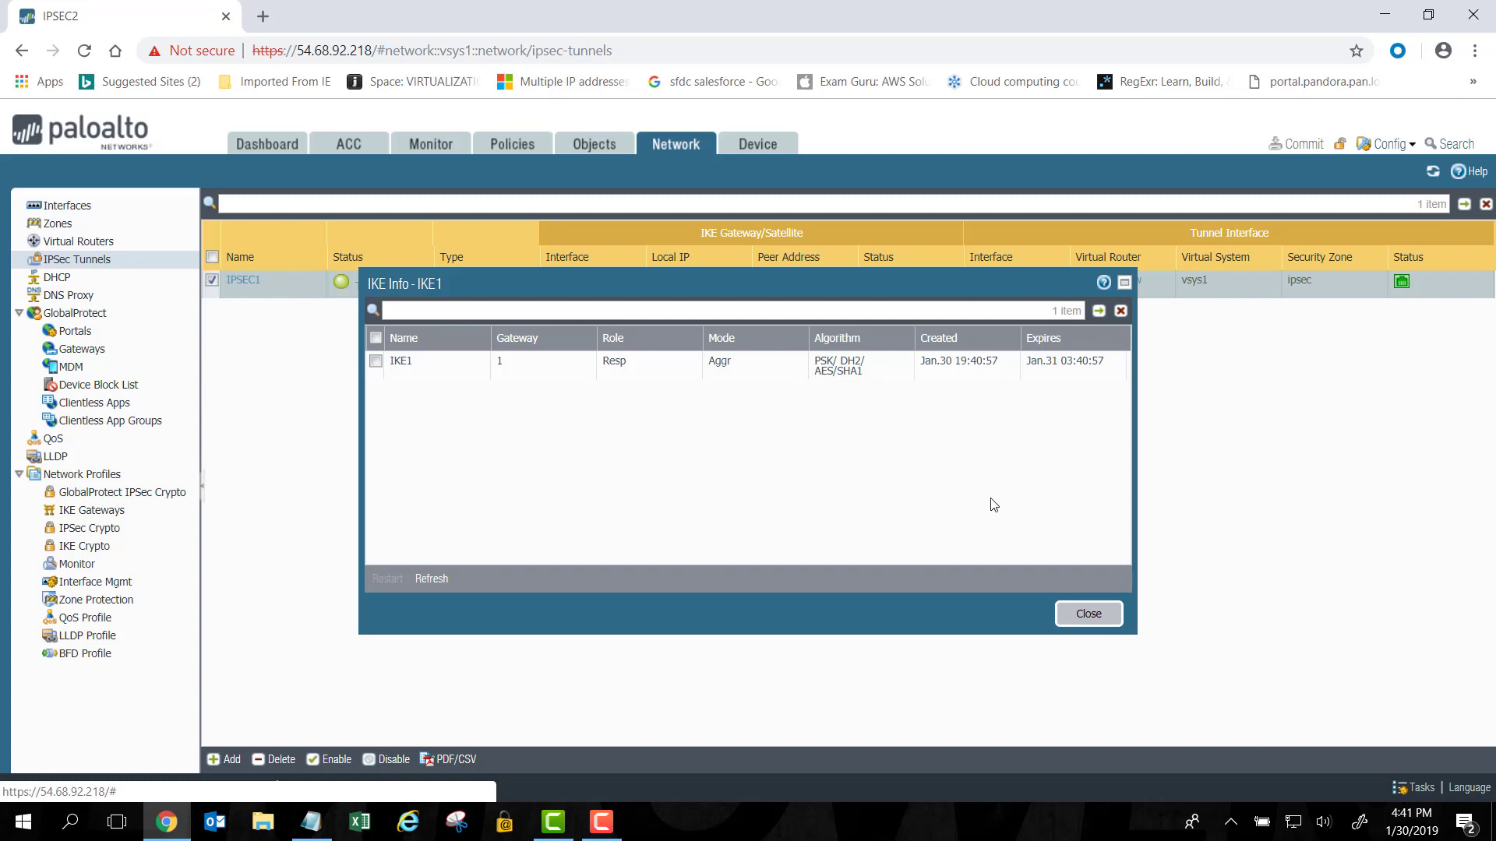
click(1085, 614)
click(375, 290)
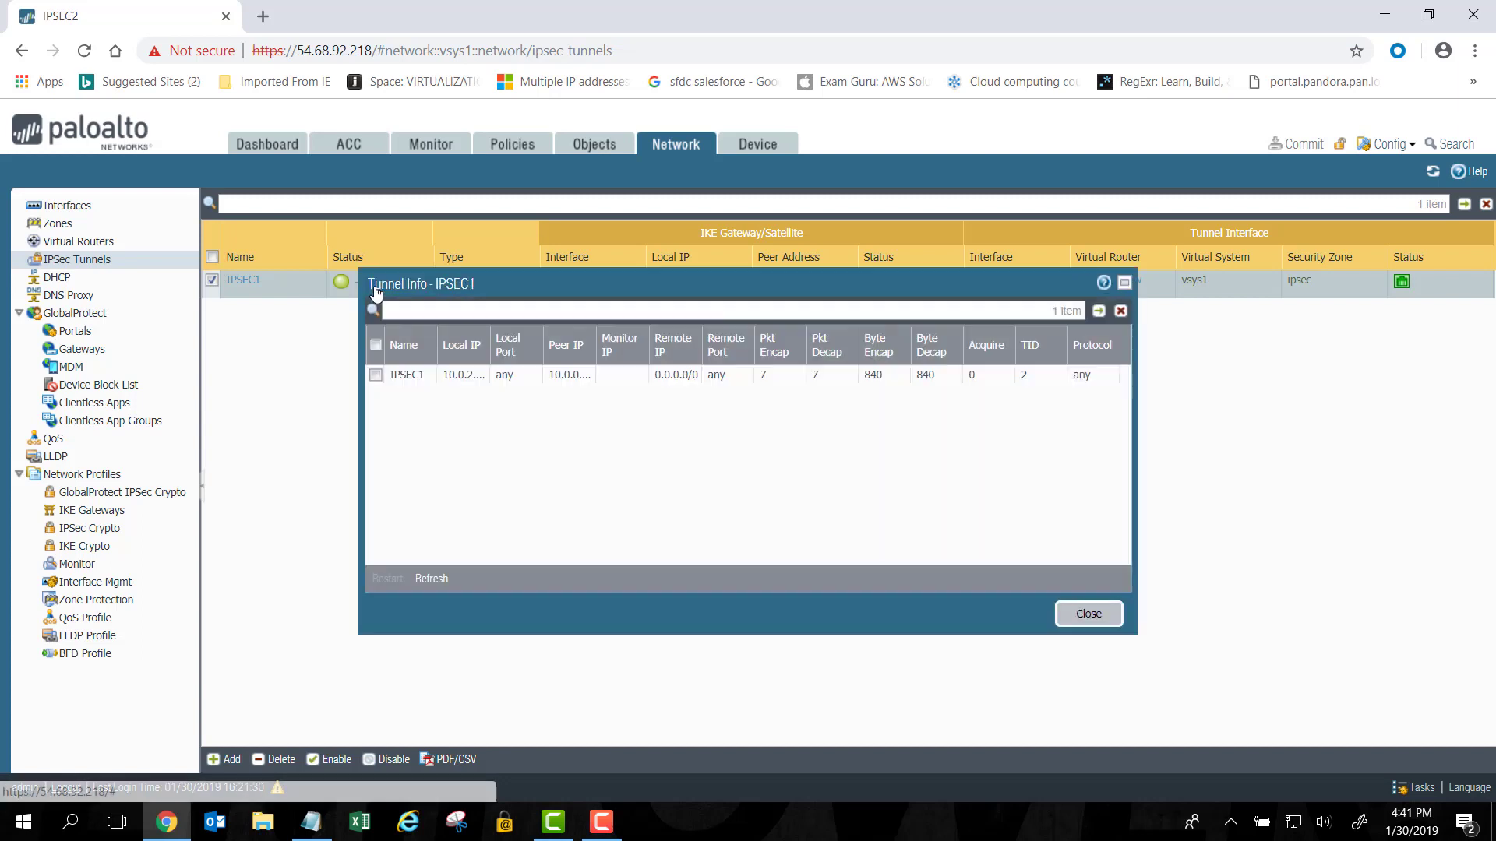